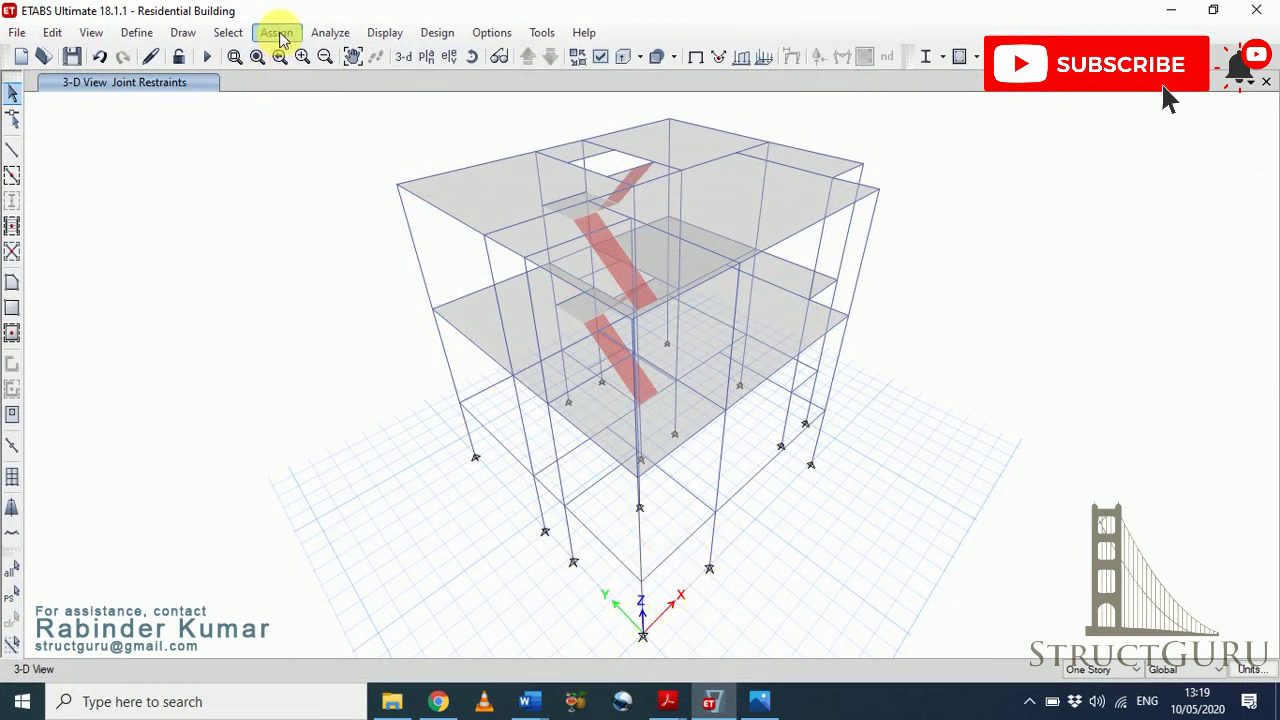
# Step: In the Base plan view, assign fixed restraints to all joints, restraining translation and rotation in X, Y and Z
pyautogui.click(433, 60)
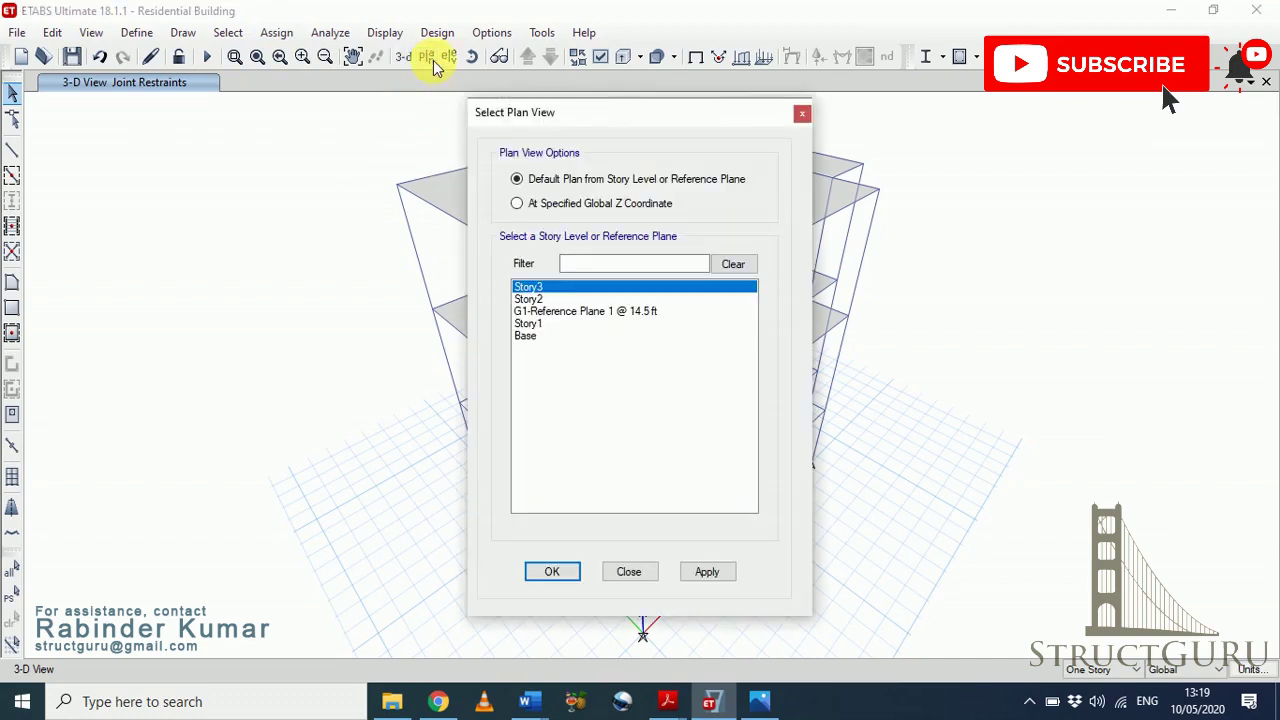
pyautogui.click(537, 340)
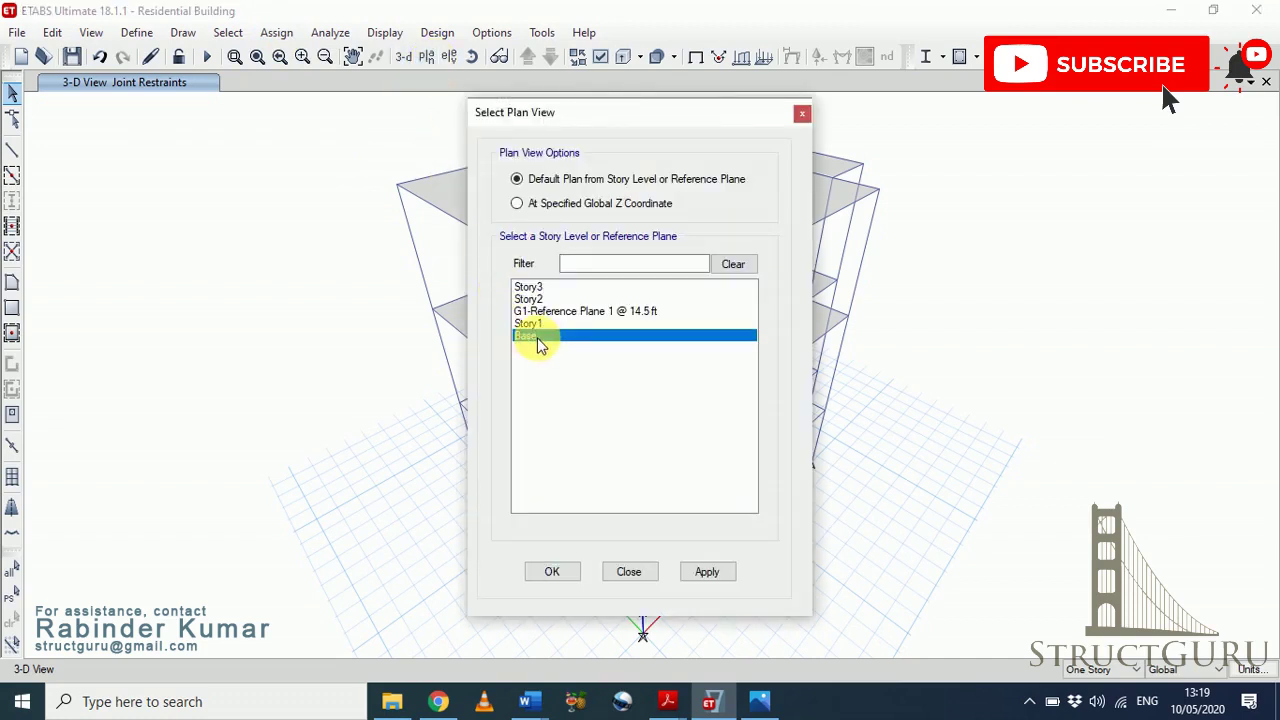
pyautogui.click(555, 572)
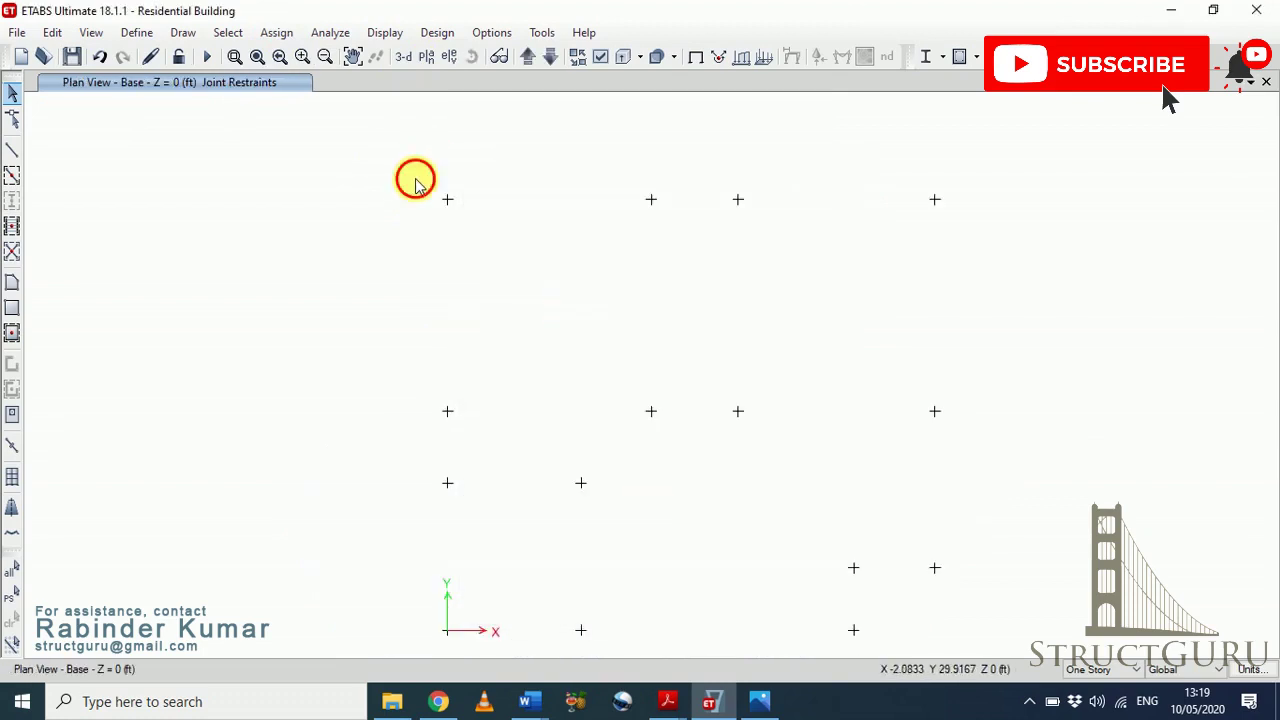
pyautogui.moveTo(416, 180); pyautogui.dragTo(996, 655)
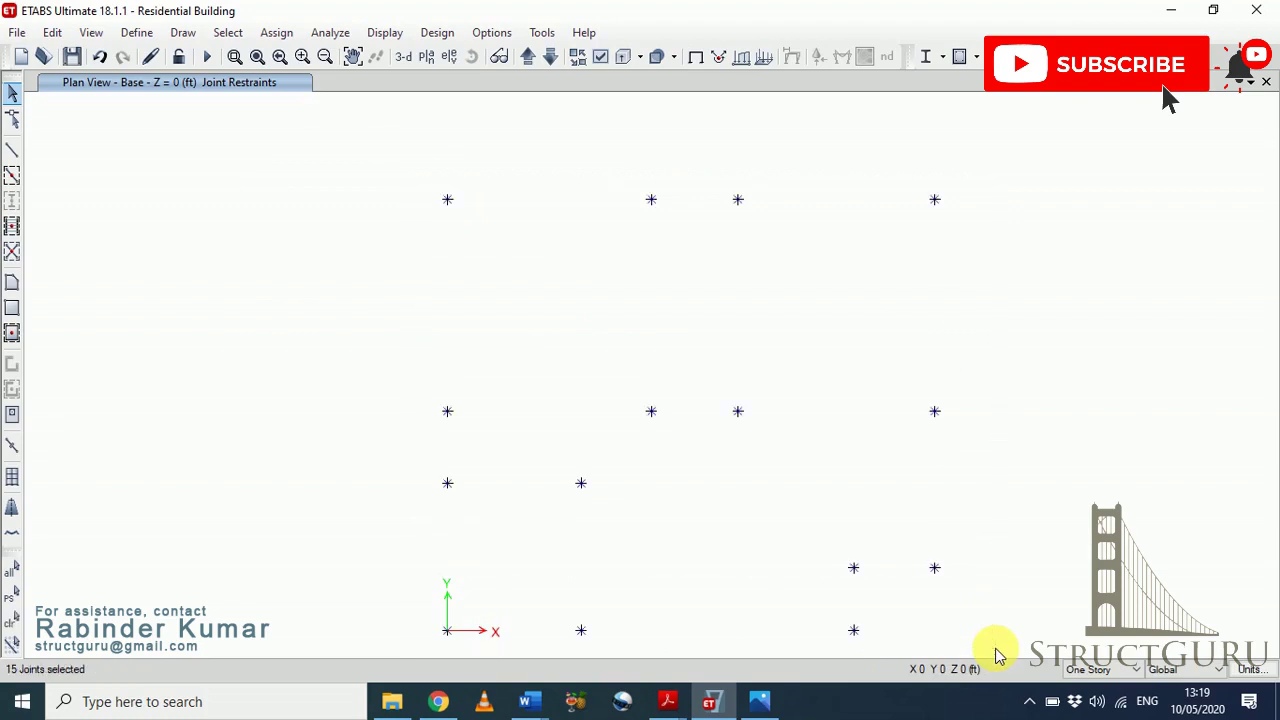
pyautogui.click(285, 42)
pyautogui.moveTo(297, 57)
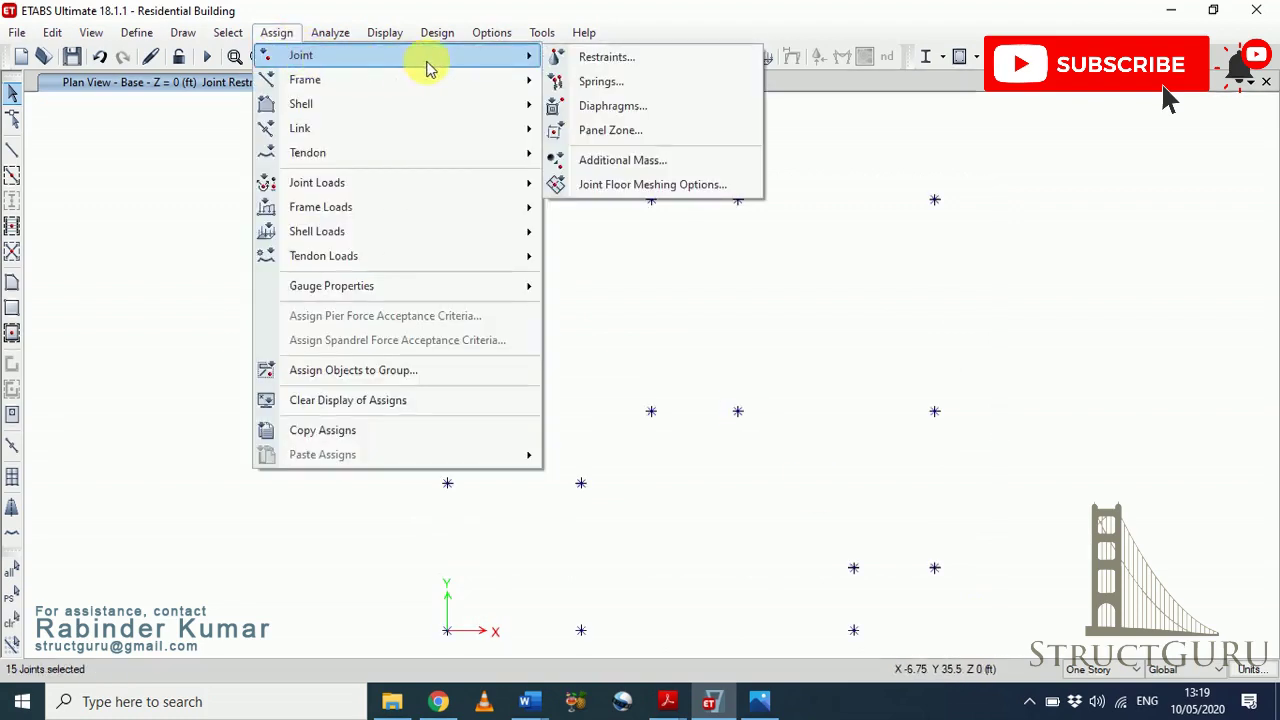
pyautogui.click(617, 60)
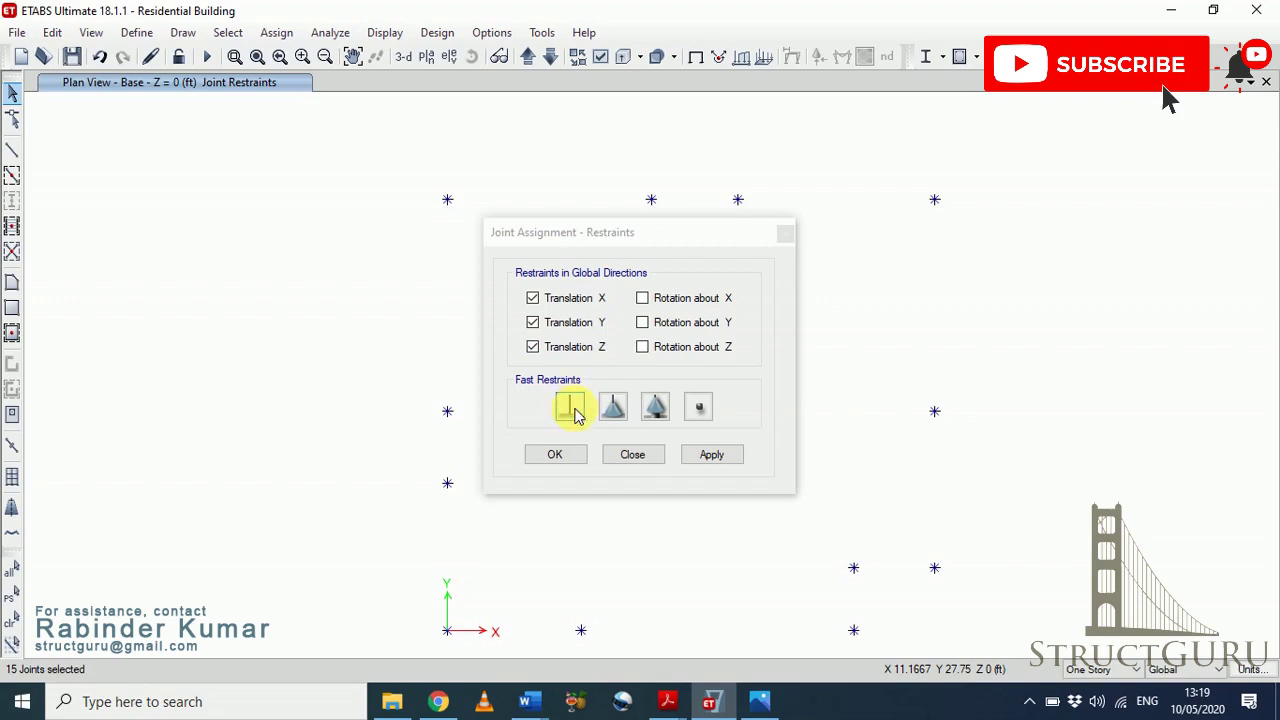
pyautogui.click(572, 412)
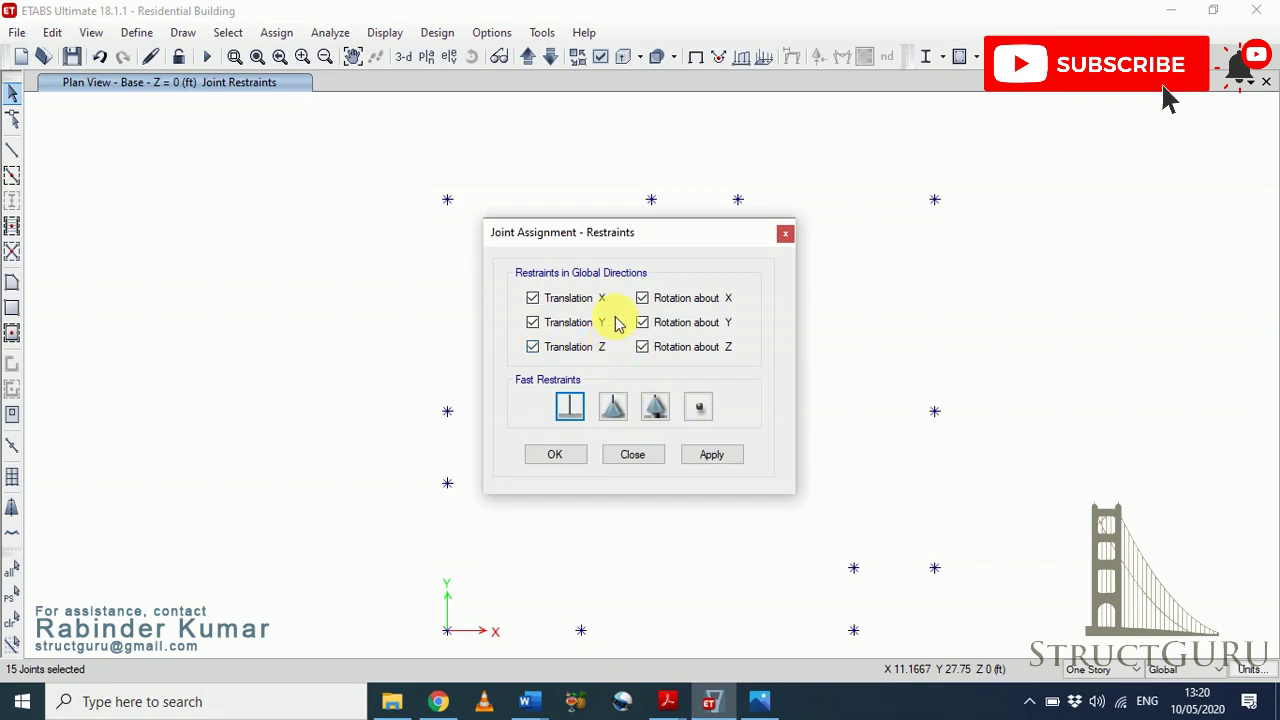
pyautogui.click(572, 416)
pyautogui.click(700, 459)
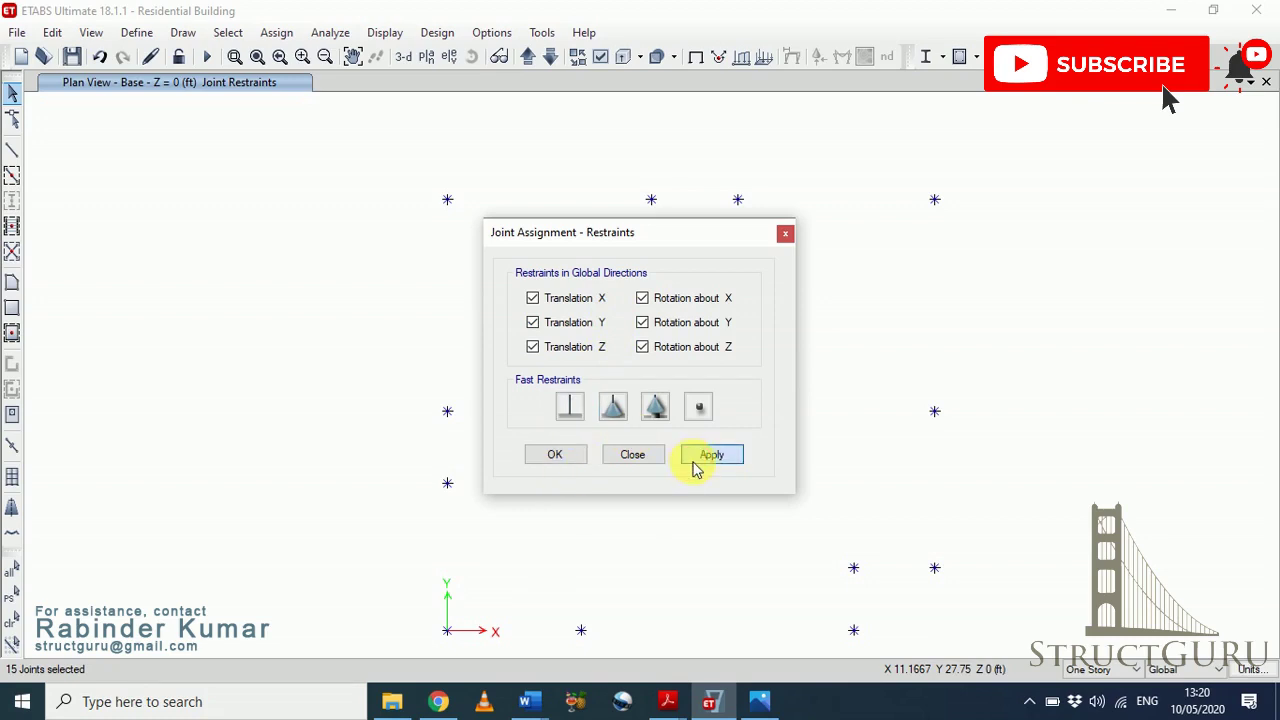
pyautogui.click(541, 466)
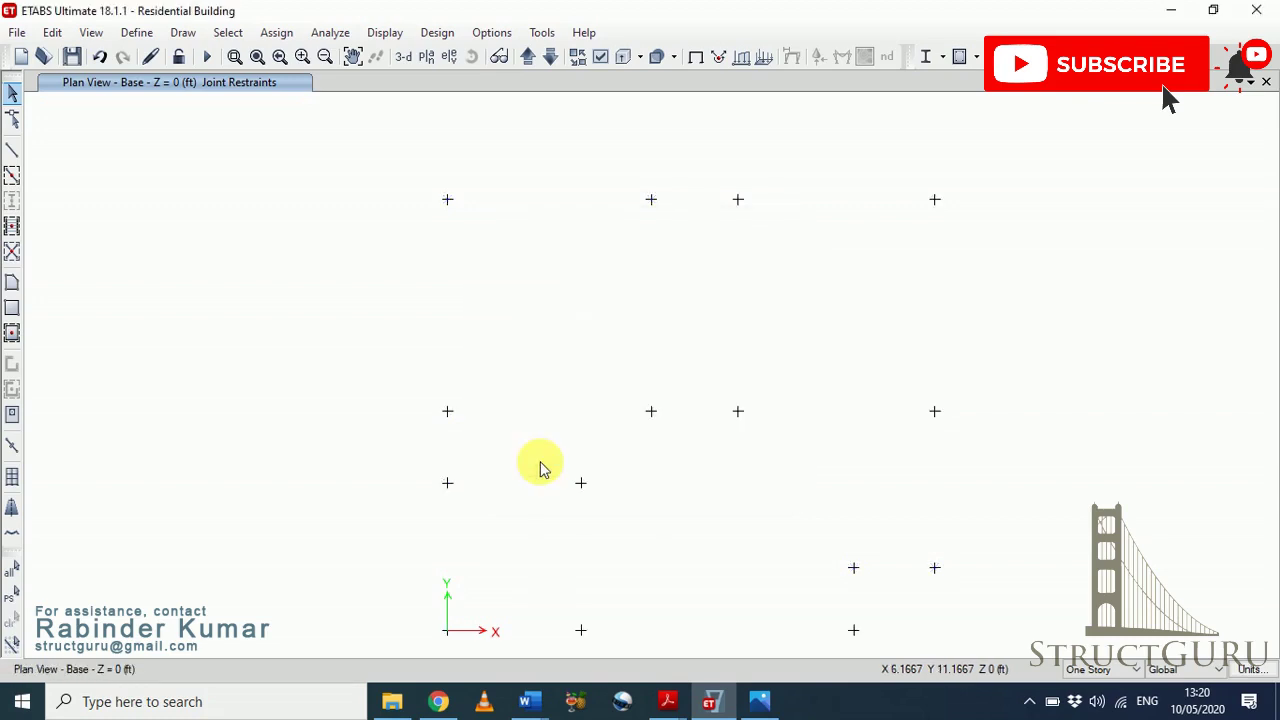
# Step: Return to the 3-D view of the building and run the analysis
pyautogui.click(405, 59)
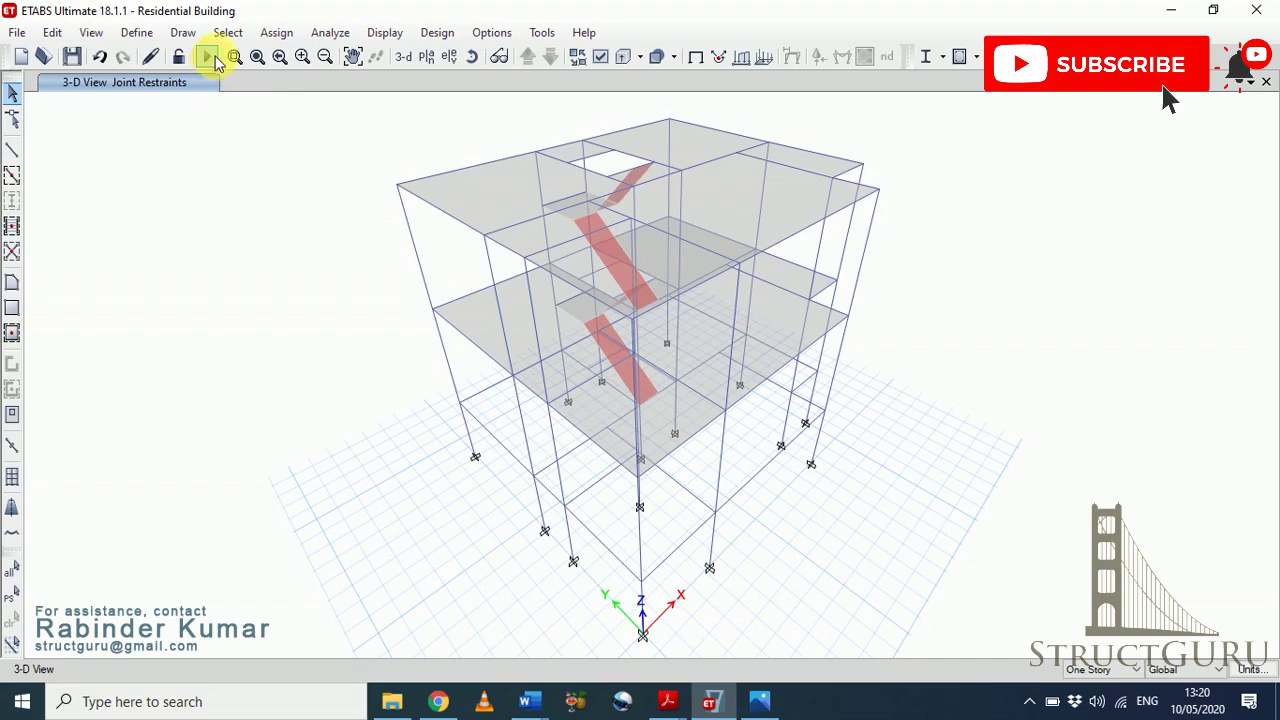
pyautogui.click(331, 33)
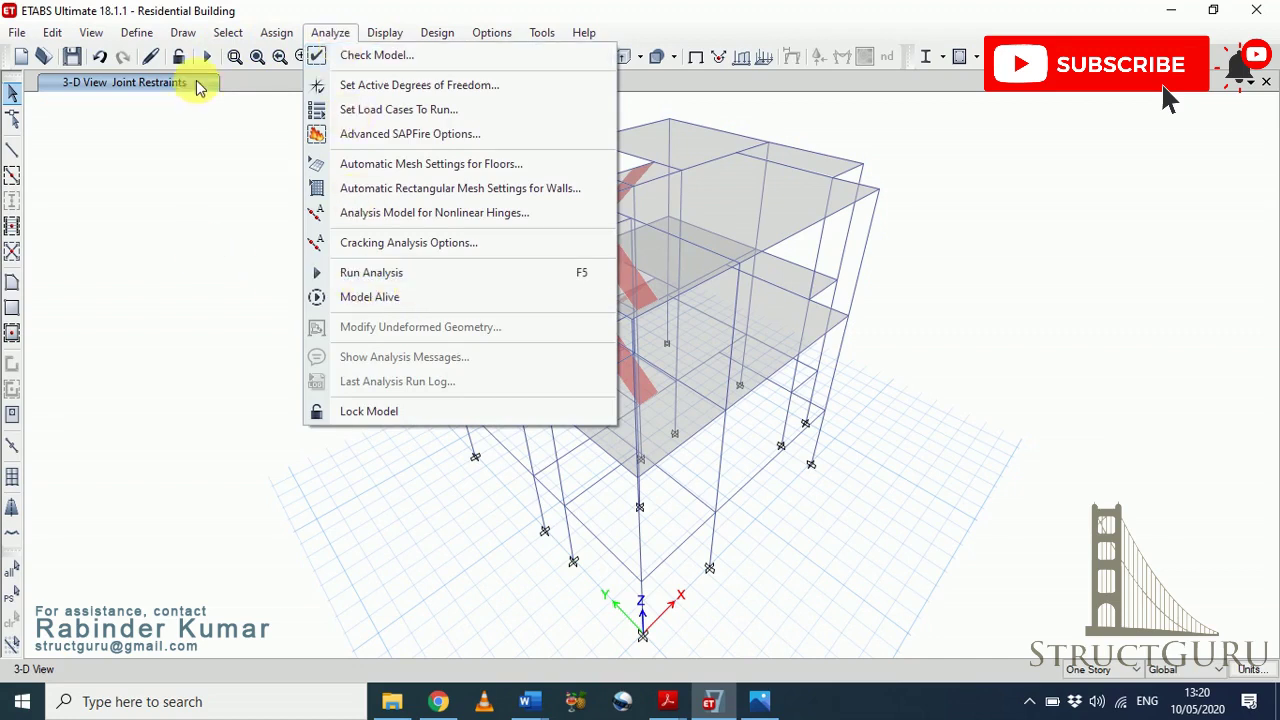
pyautogui.click(223, 131)
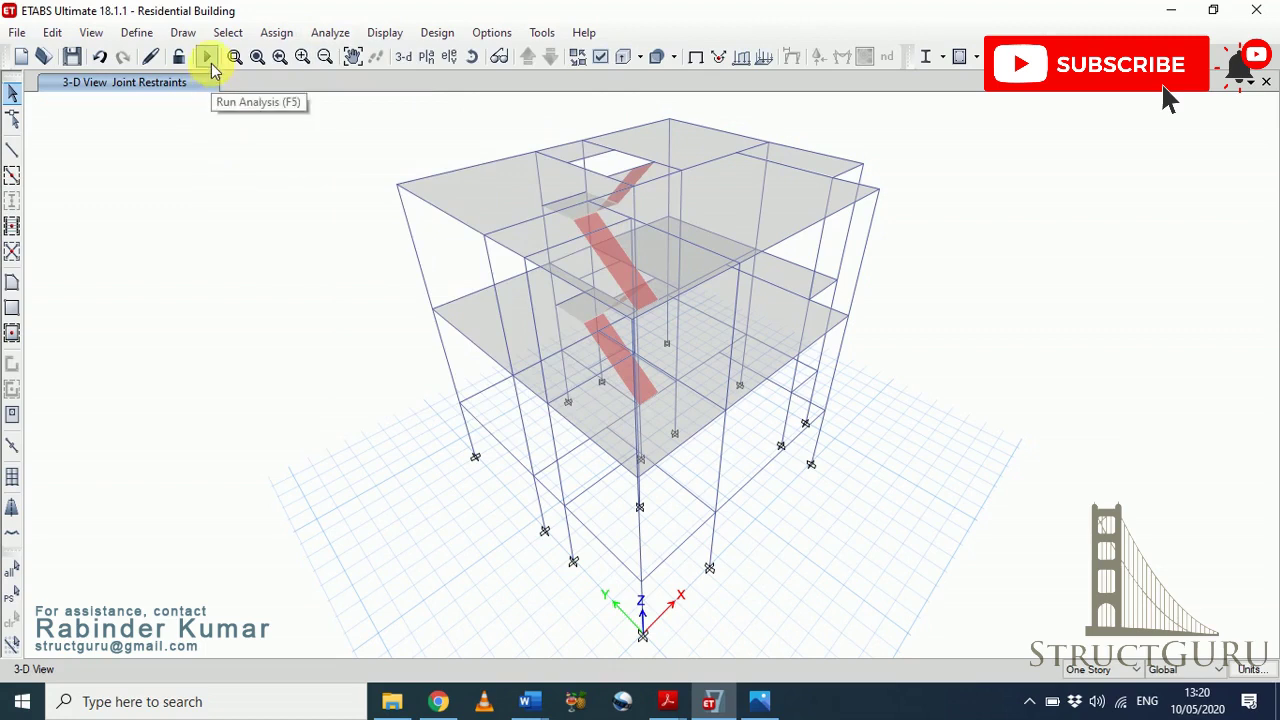
pyautogui.click(207, 57)
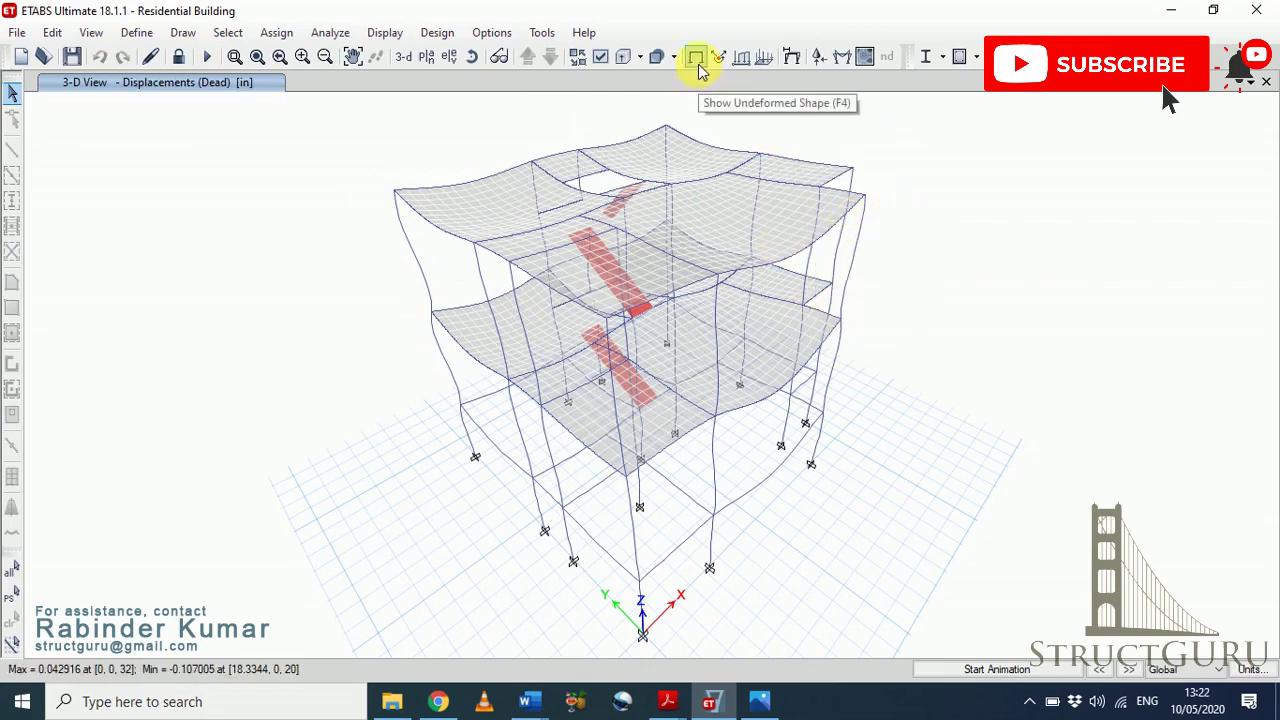
# Step: Open the Deformed Shape settings, keep the results by load case and place the dialog clear of the model
pyautogui.click(794, 64)
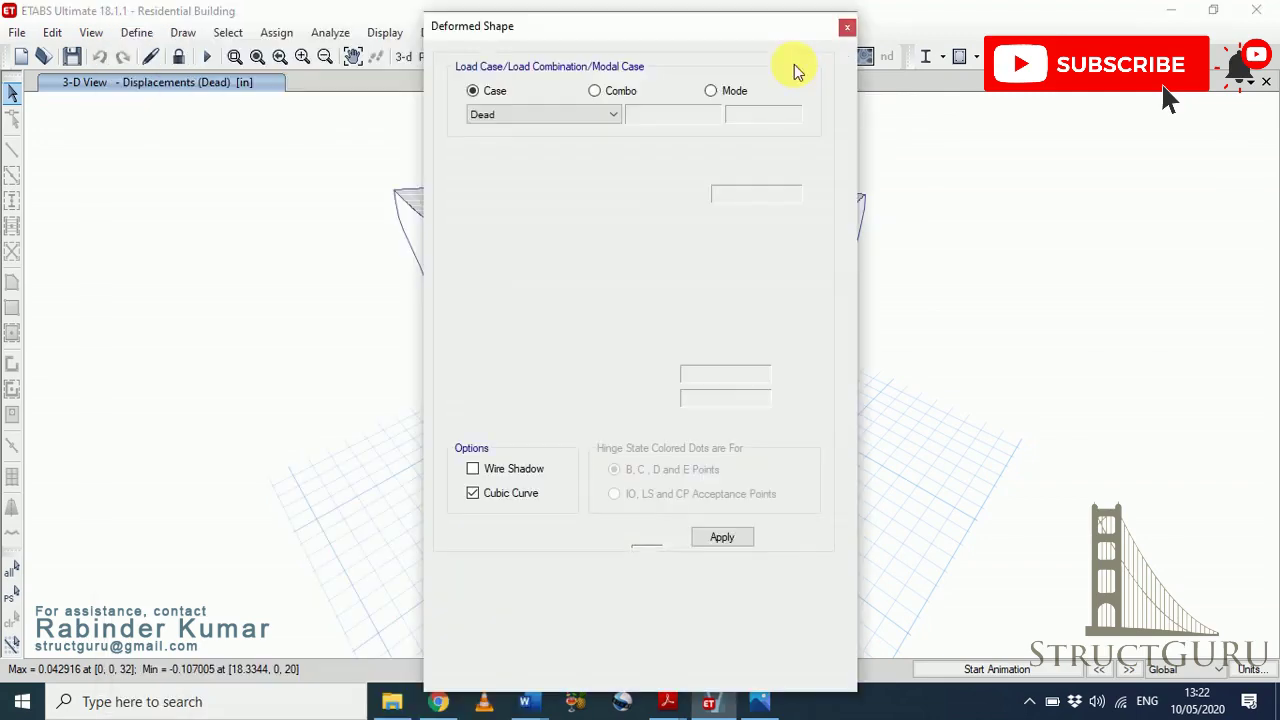
pyautogui.moveTo(713, 36); pyautogui.dragTo(1120, 78)
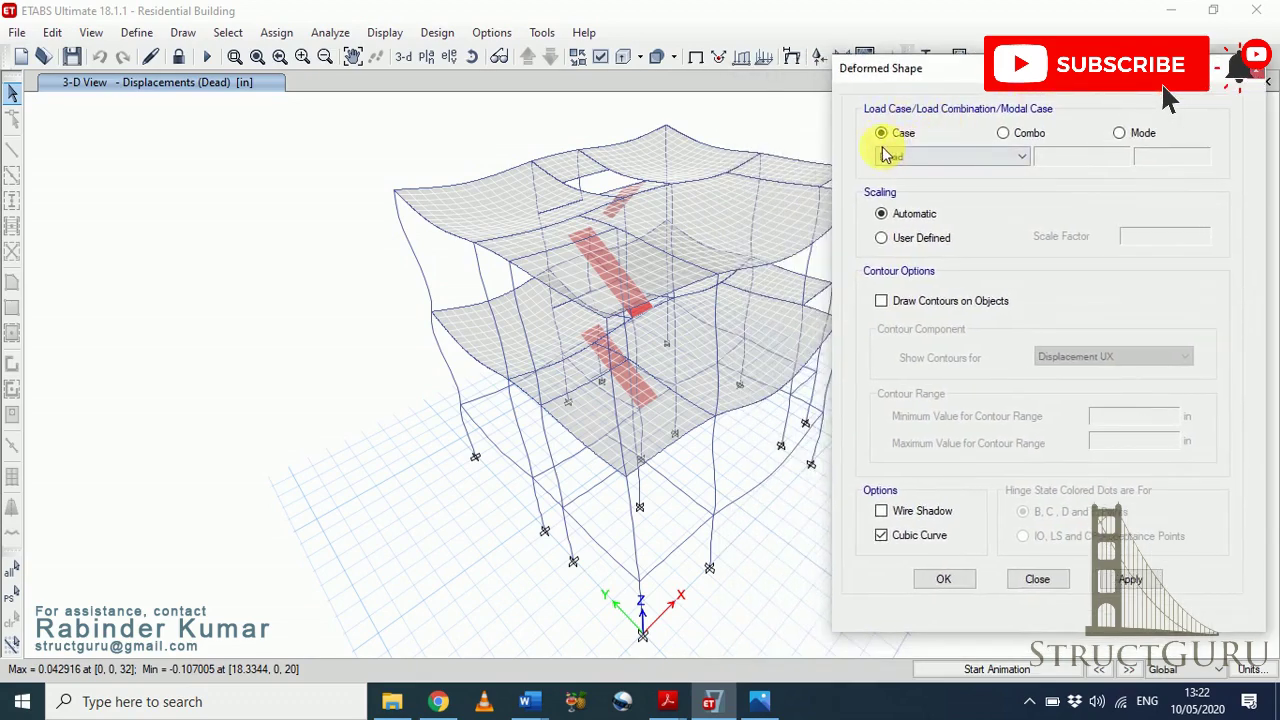
pyautogui.click(940, 160)
pyautogui.click(940, 160)
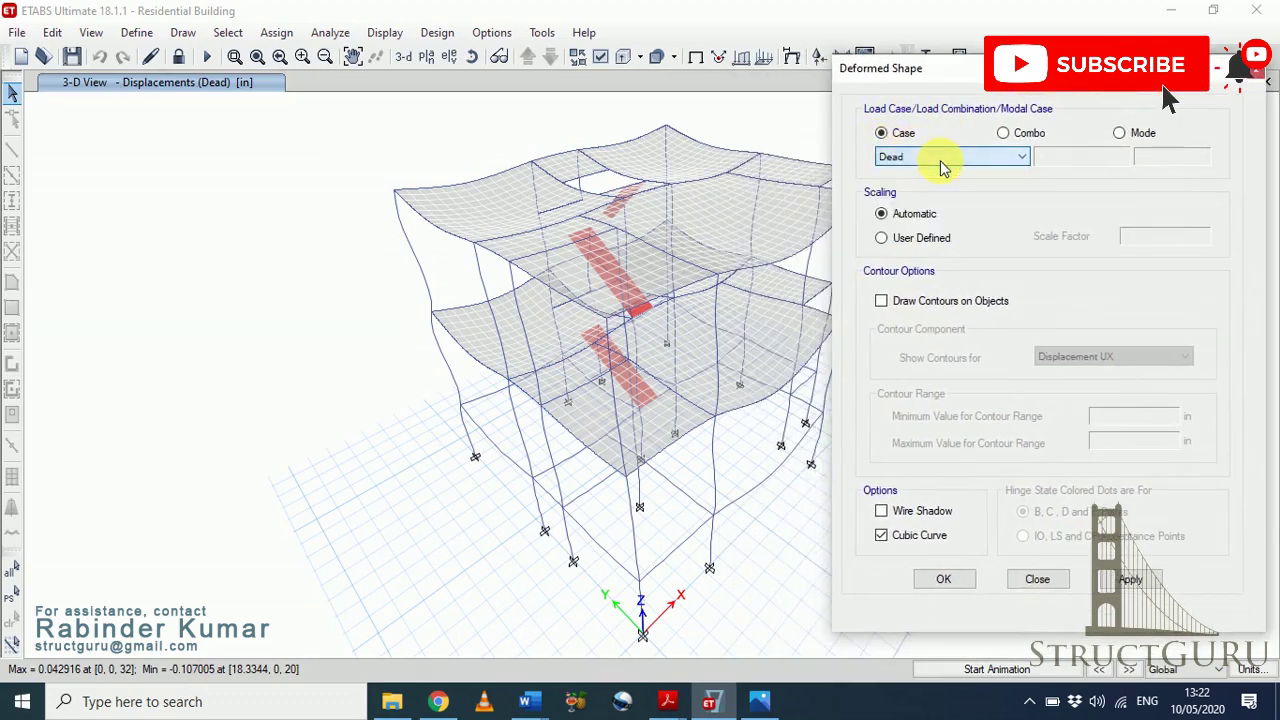
pyautogui.click(1022, 138)
pyautogui.click(880, 140)
pyautogui.moveTo(961, 72); pyautogui.dragTo(982, 19)
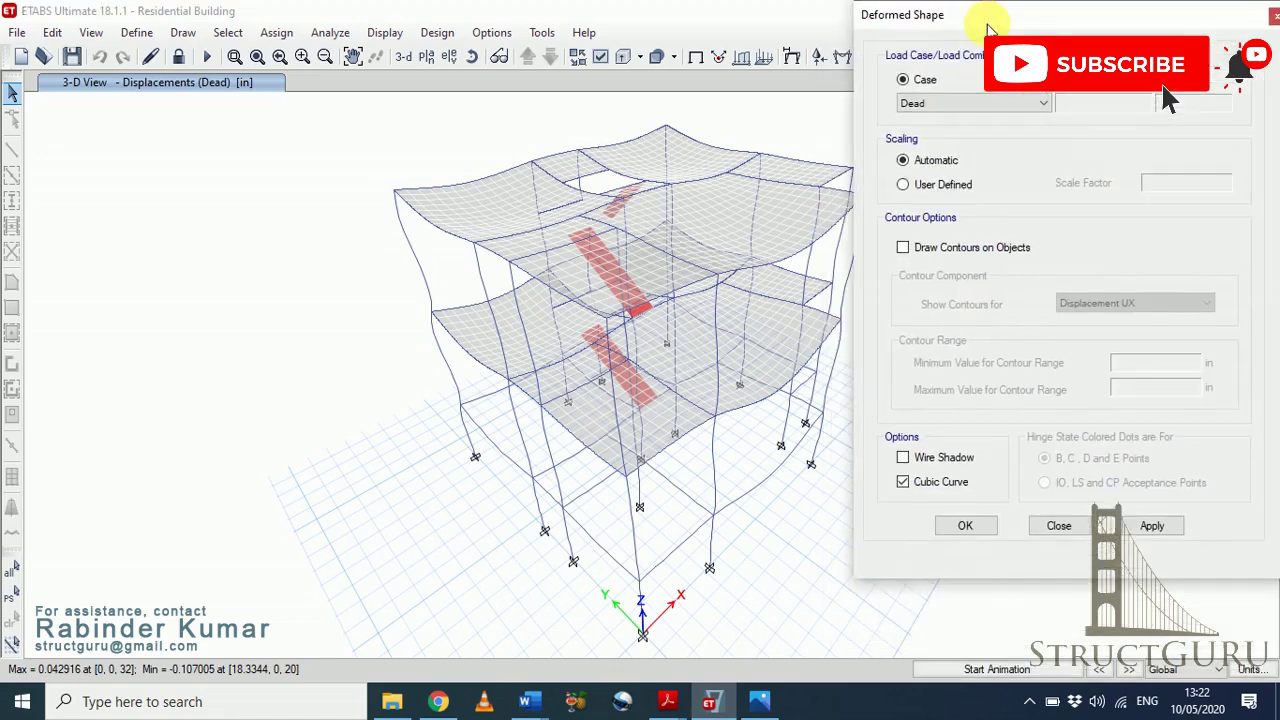
# Step: Show the deformed shape for the Dead load case with automatic scaling and inspect joint displacements on the slabs
pyautogui.click(984, 104)
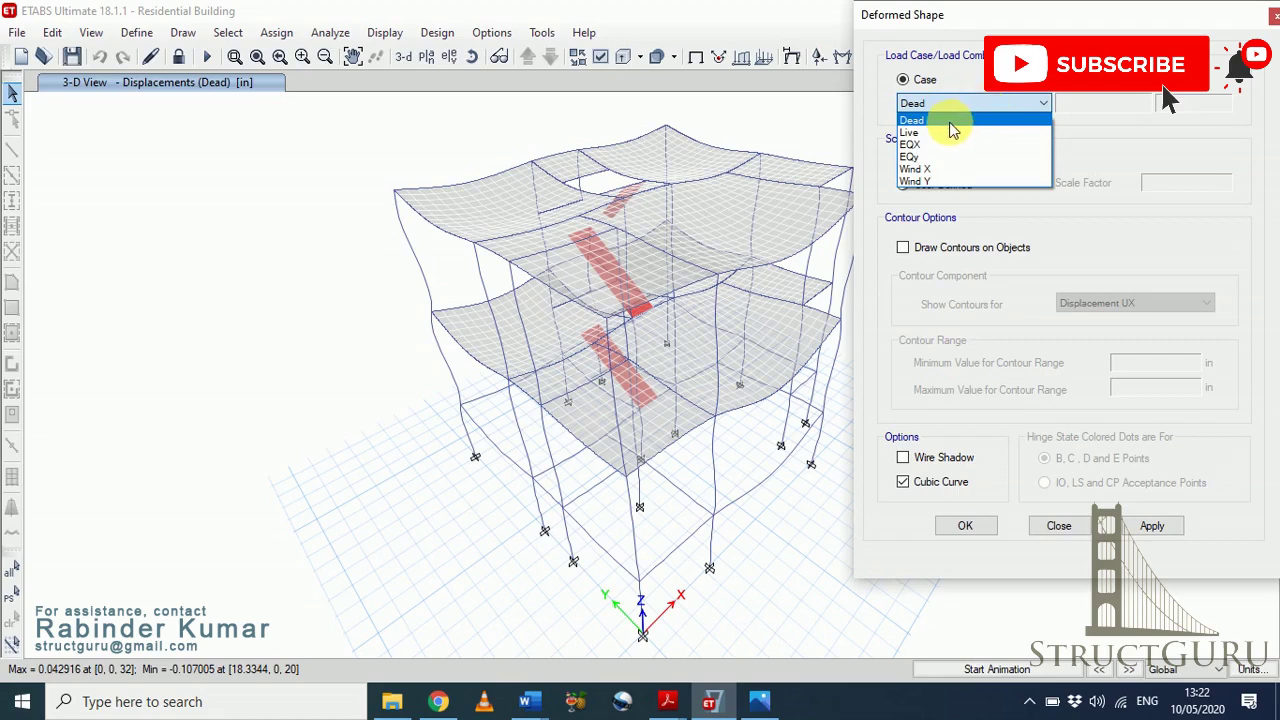
pyautogui.click(950, 121)
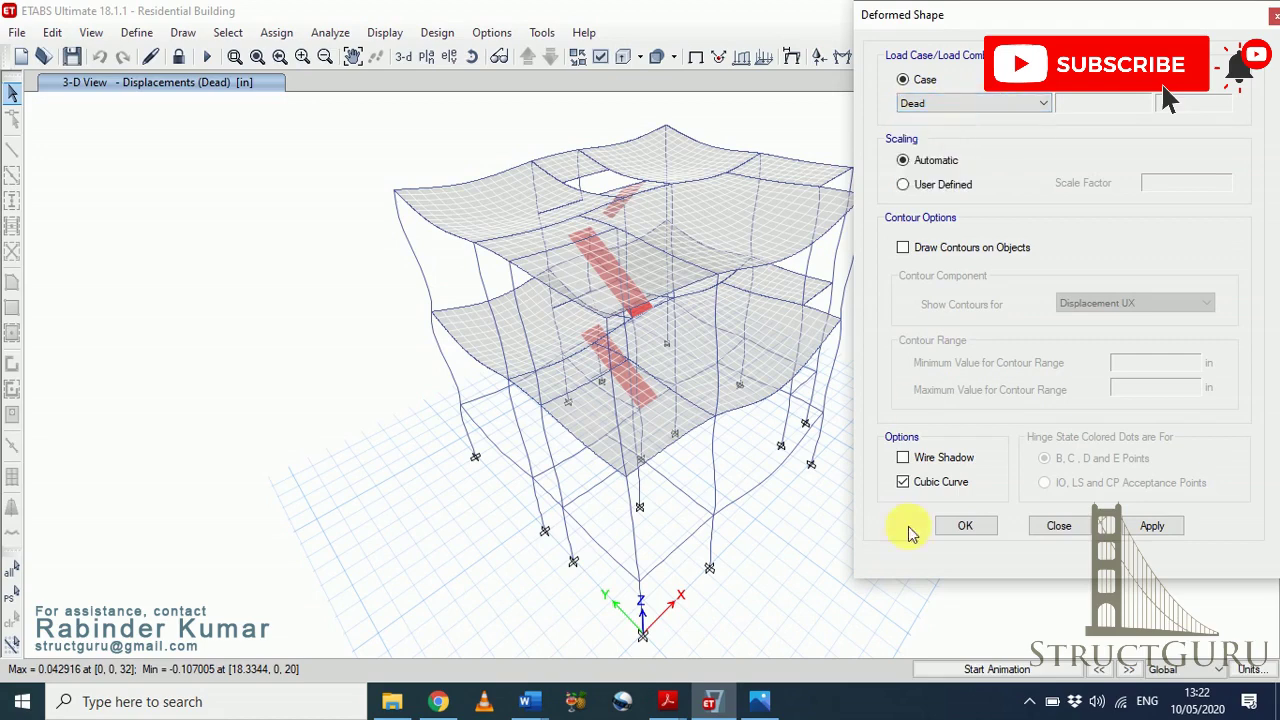
pyautogui.click(936, 464)
pyautogui.click(965, 527)
pyautogui.click(967, 530)
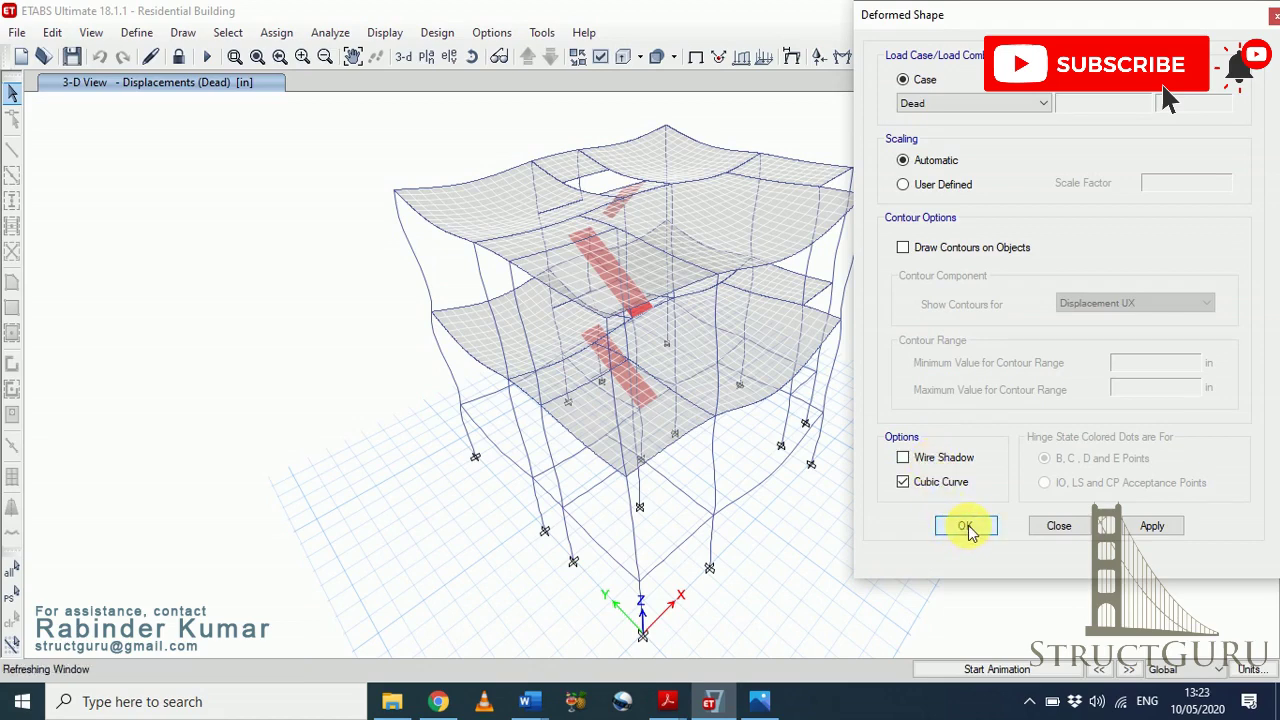
pyautogui.moveTo(760, 258)
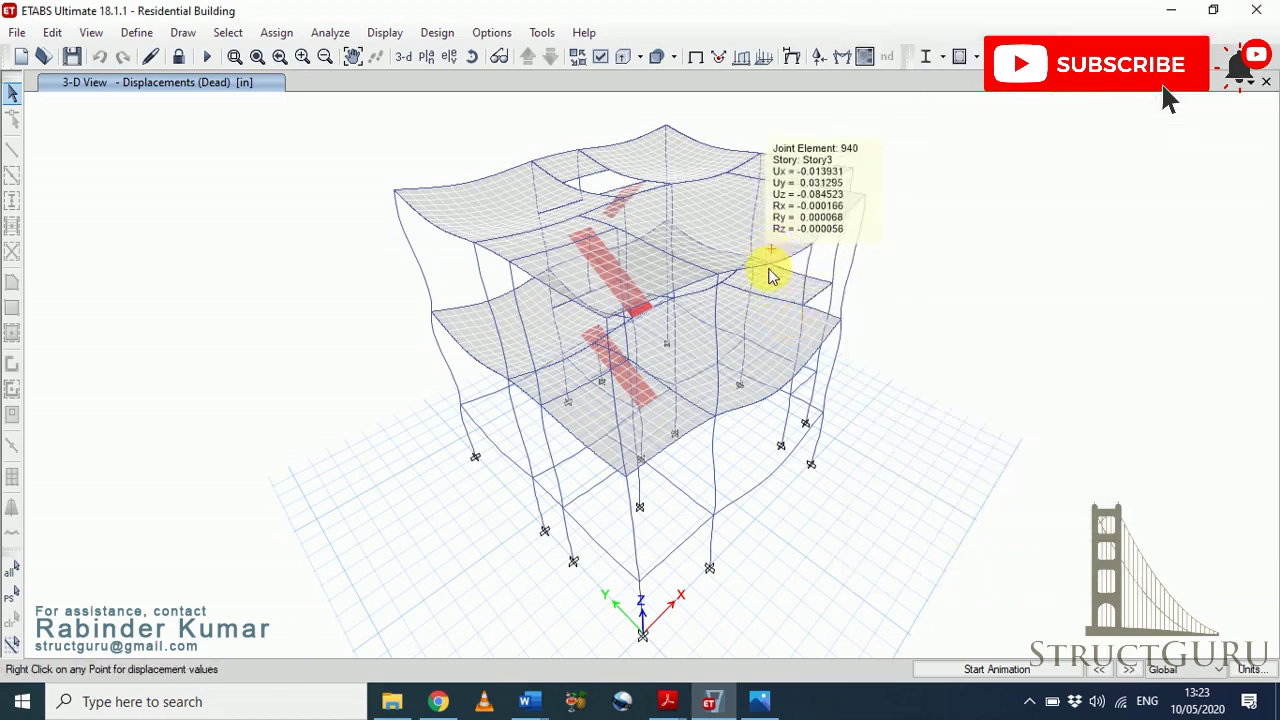
pyautogui.moveTo(780, 324)
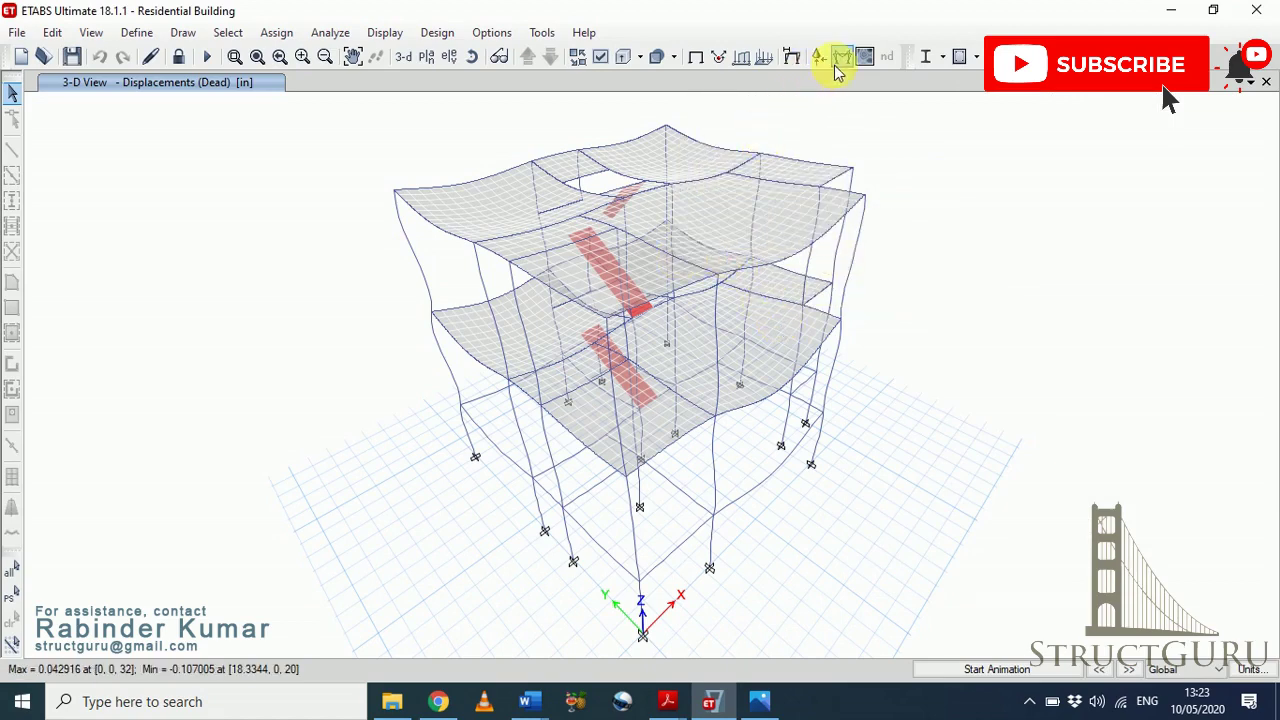
# Step: Show the deformed shape for the Live load case and inspect a joint's displacements on Story3
pyautogui.click(797, 65)
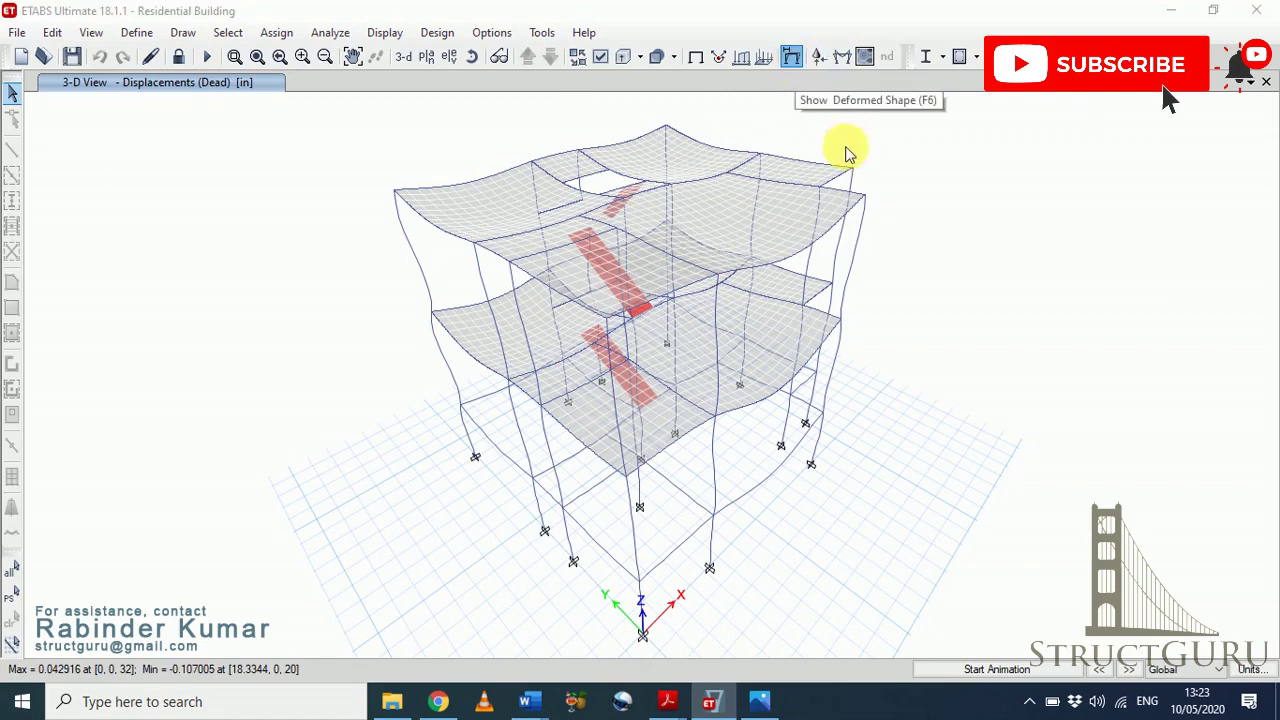
pyautogui.click(1018, 105)
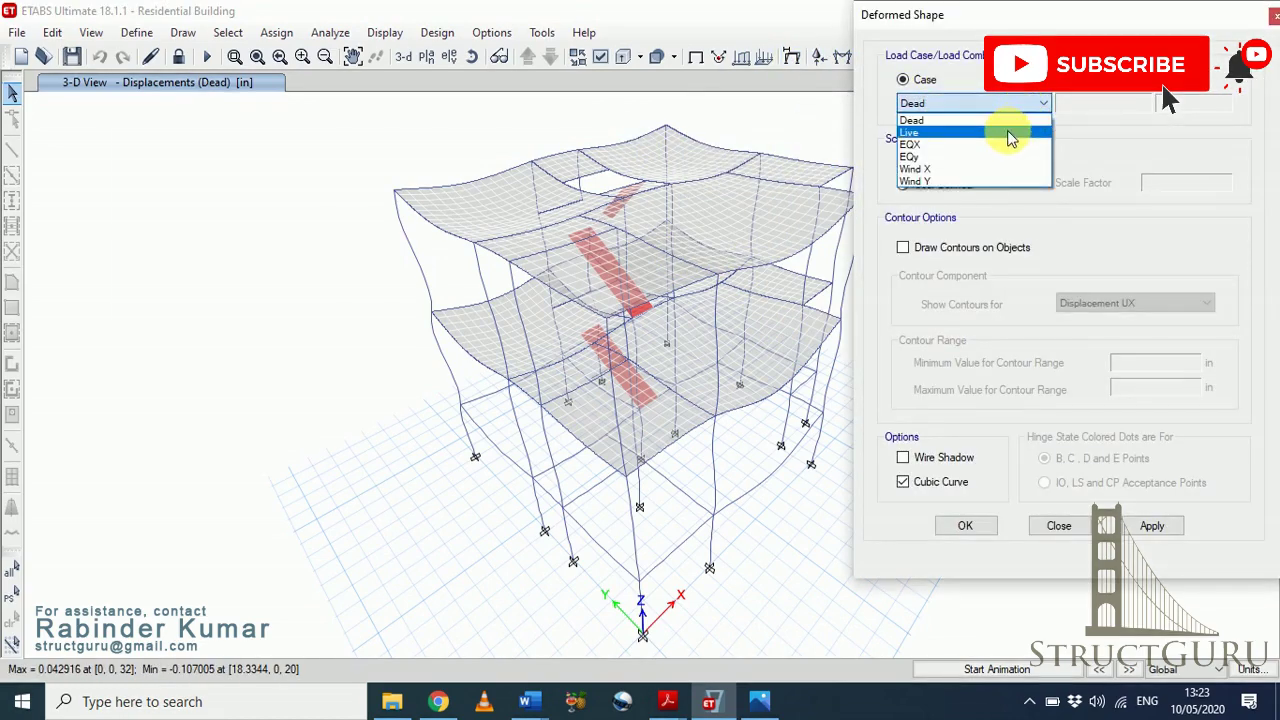
pyautogui.click(1010, 133)
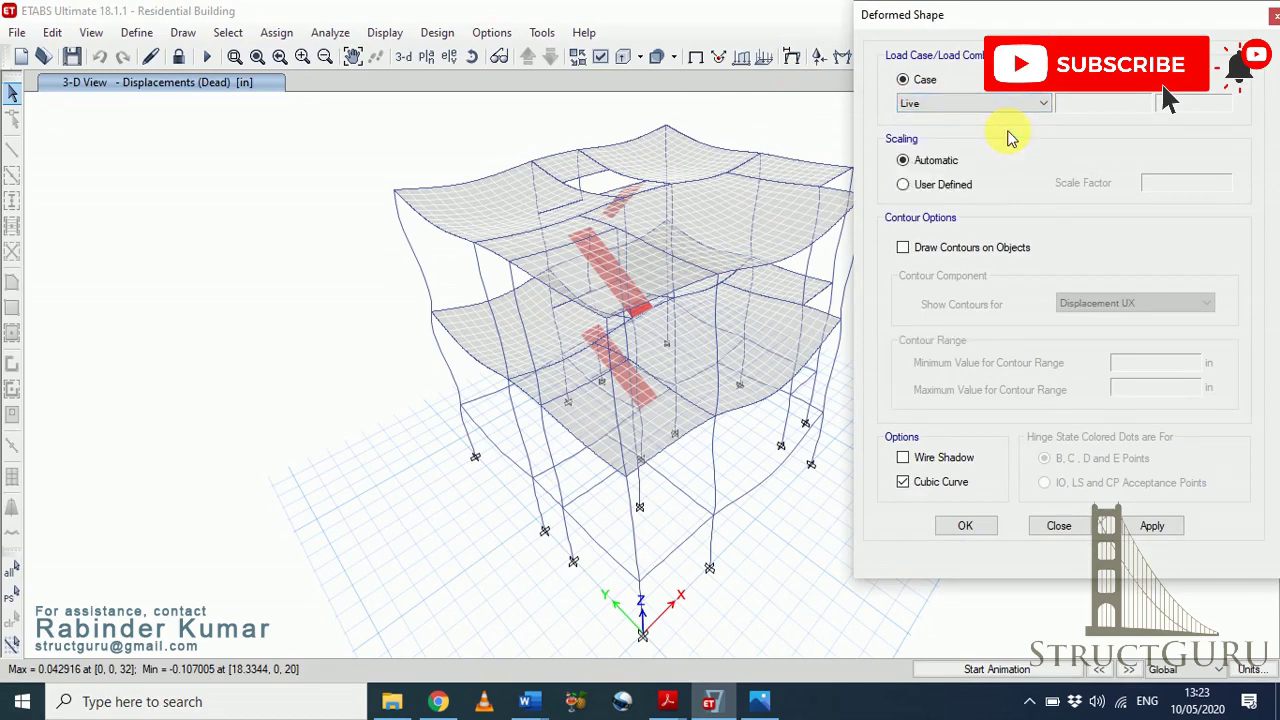
pyautogui.click(1153, 527)
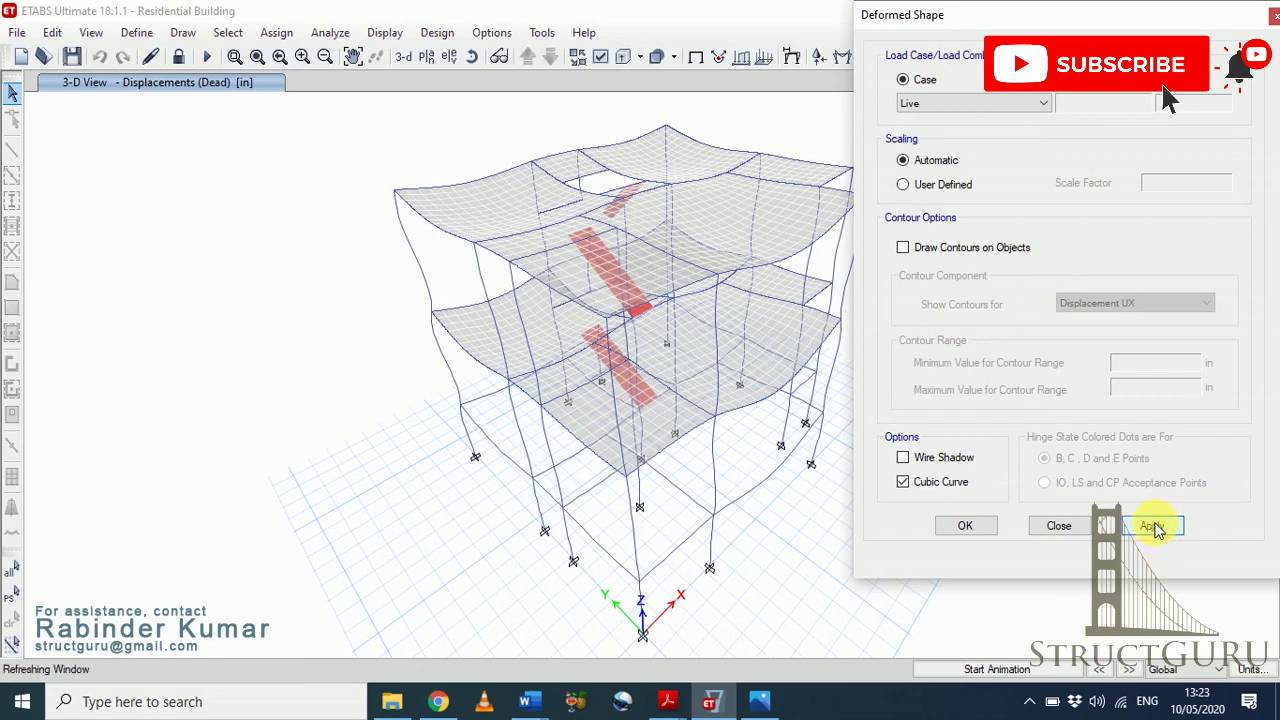
pyautogui.moveTo(702, 190)
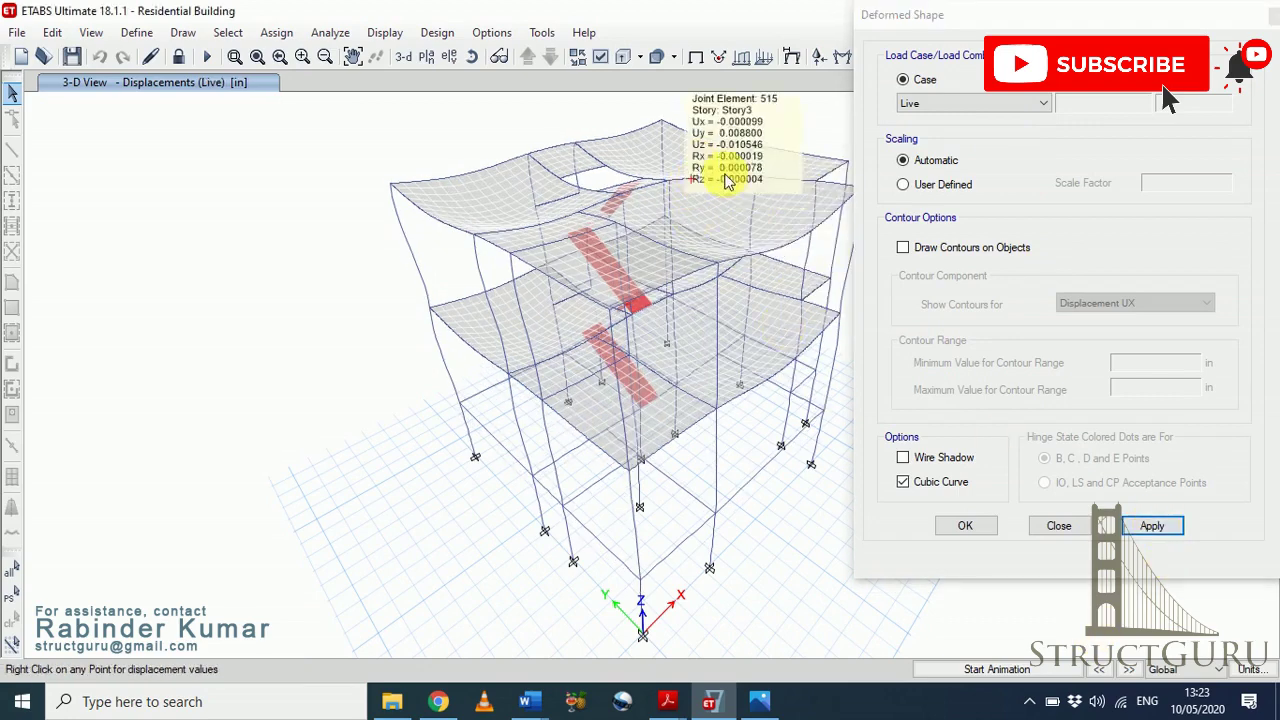
# Step: Enable Wire Shadow for the Live deformed shape and compare the roof corner with its undeformed position
pyautogui.click(903, 458)
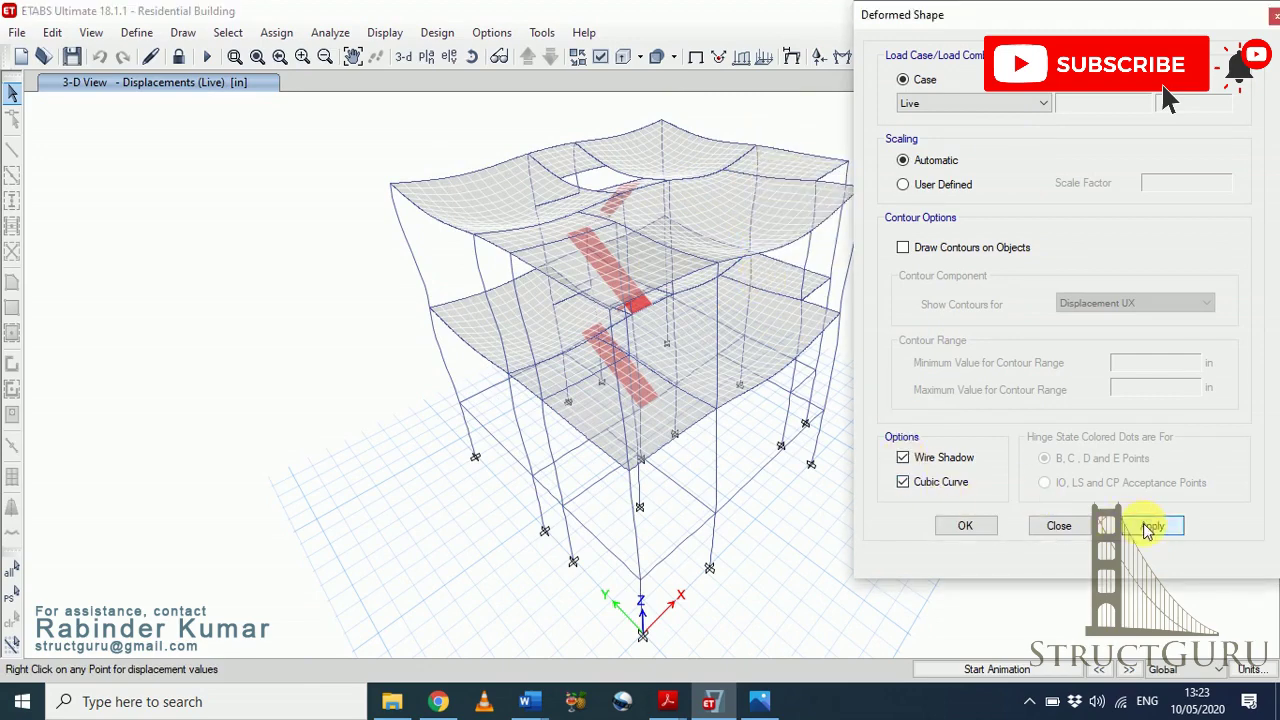
pyautogui.click(1152, 526)
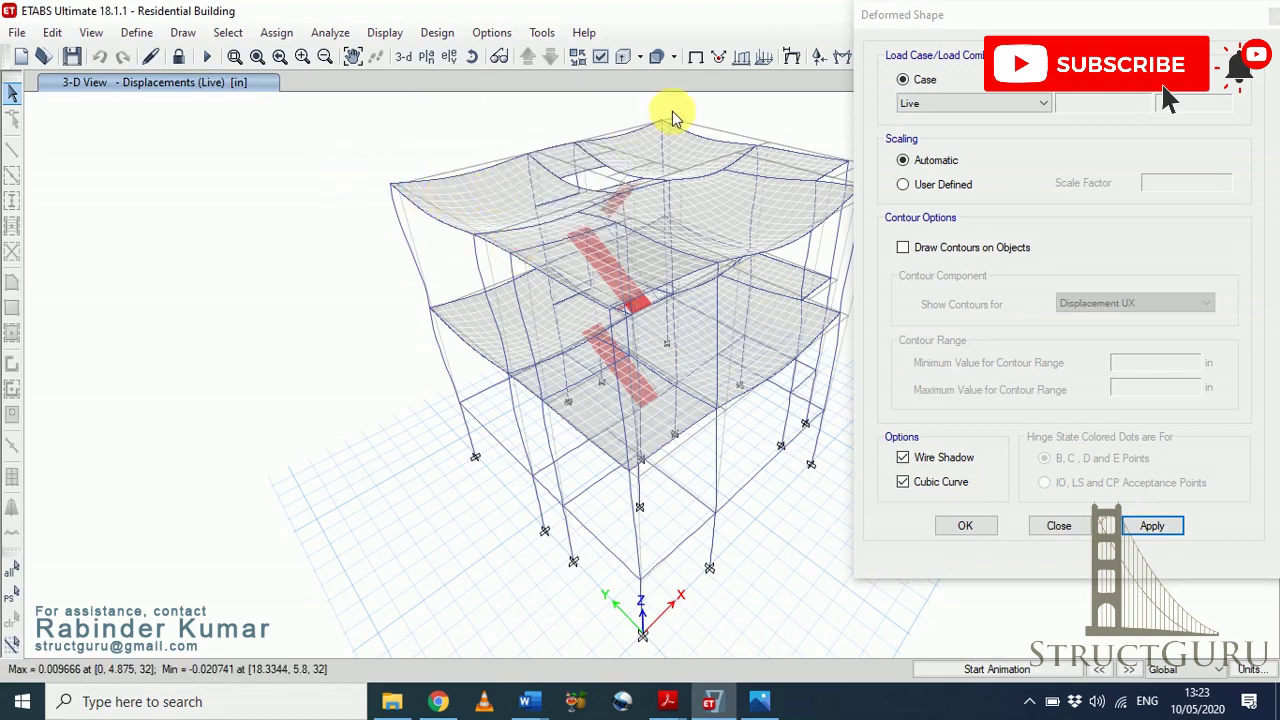
pyautogui.click(930, 18)
pyautogui.moveTo(930, 15); pyautogui.dragTo(100, 95)
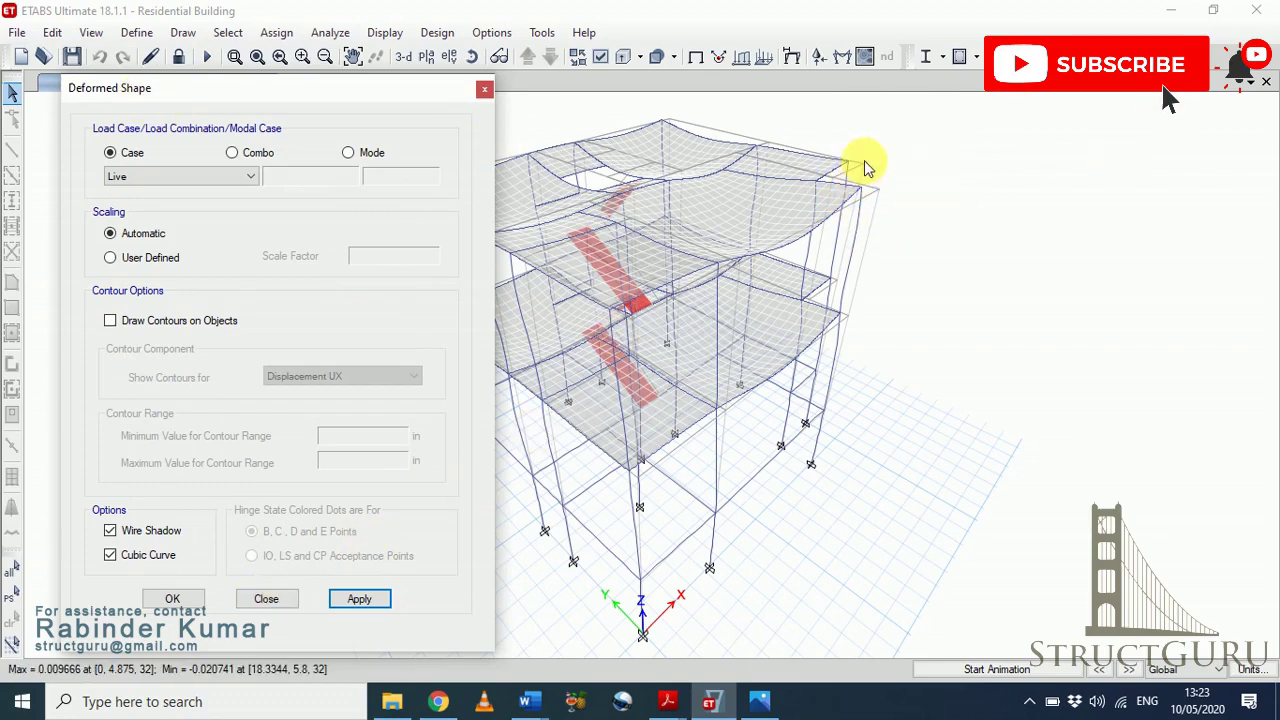
pyautogui.moveTo(846, 165)
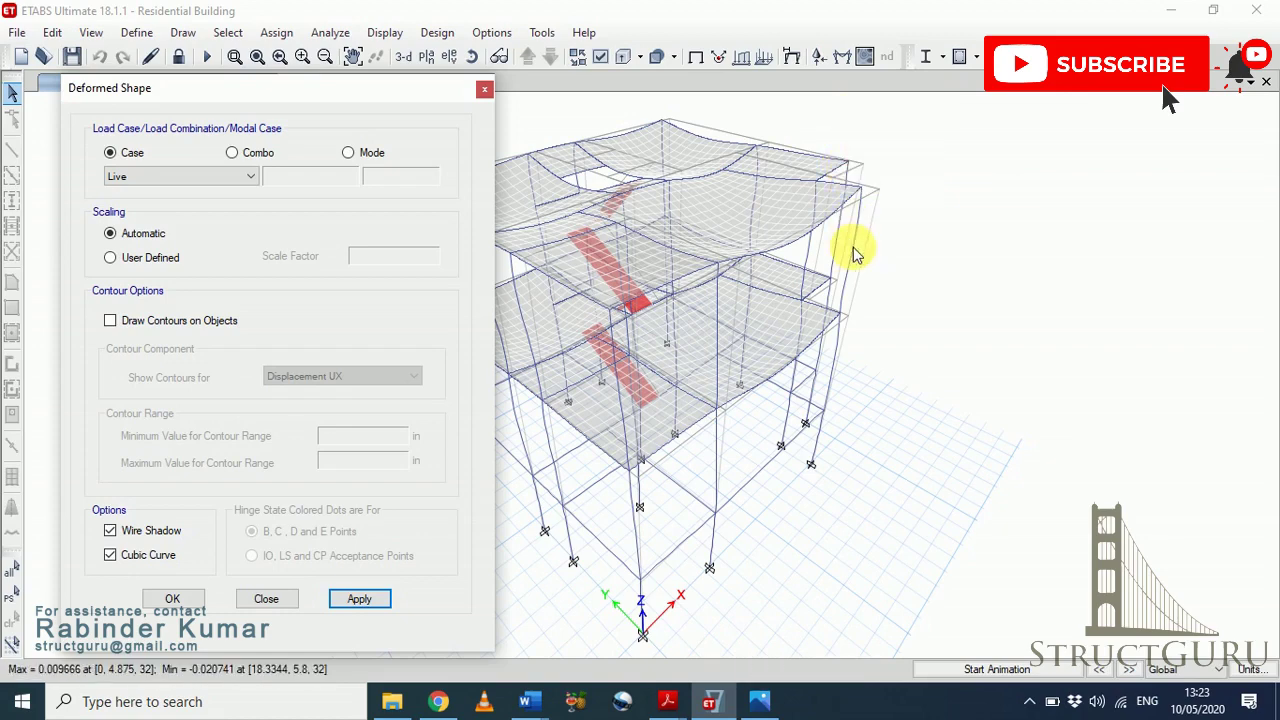
# Step: Show the deformed shape for the EQX load case with Wire Shadow and Cubic Curve enabled
pyautogui.click(238, 177)
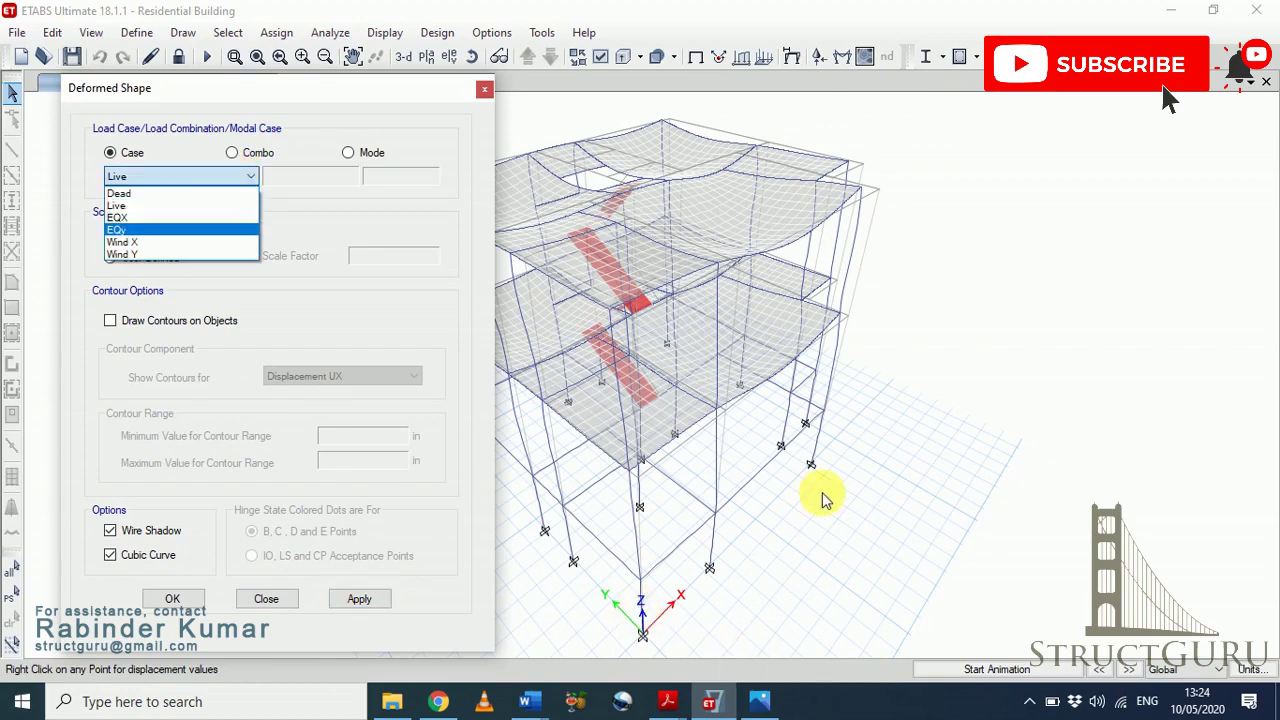
pyautogui.click(141, 218)
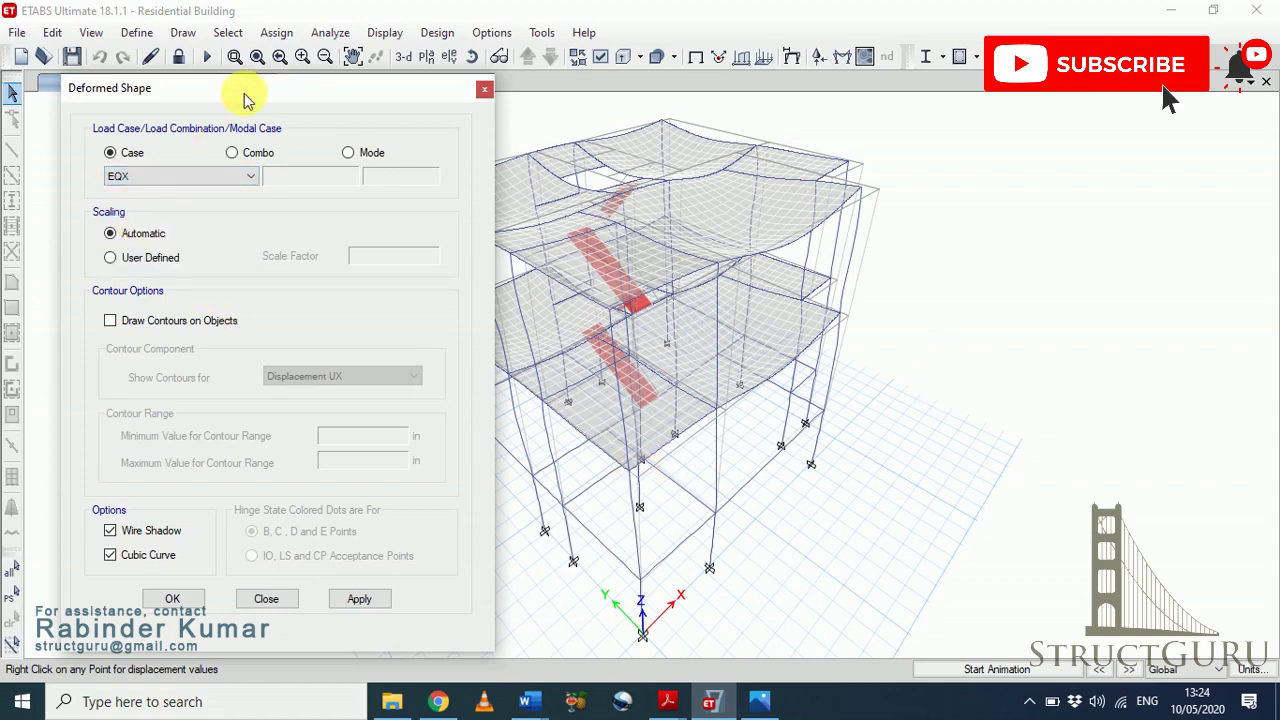
pyautogui.moveTo(238, 98); pyautogui.dragTo(178, 83)
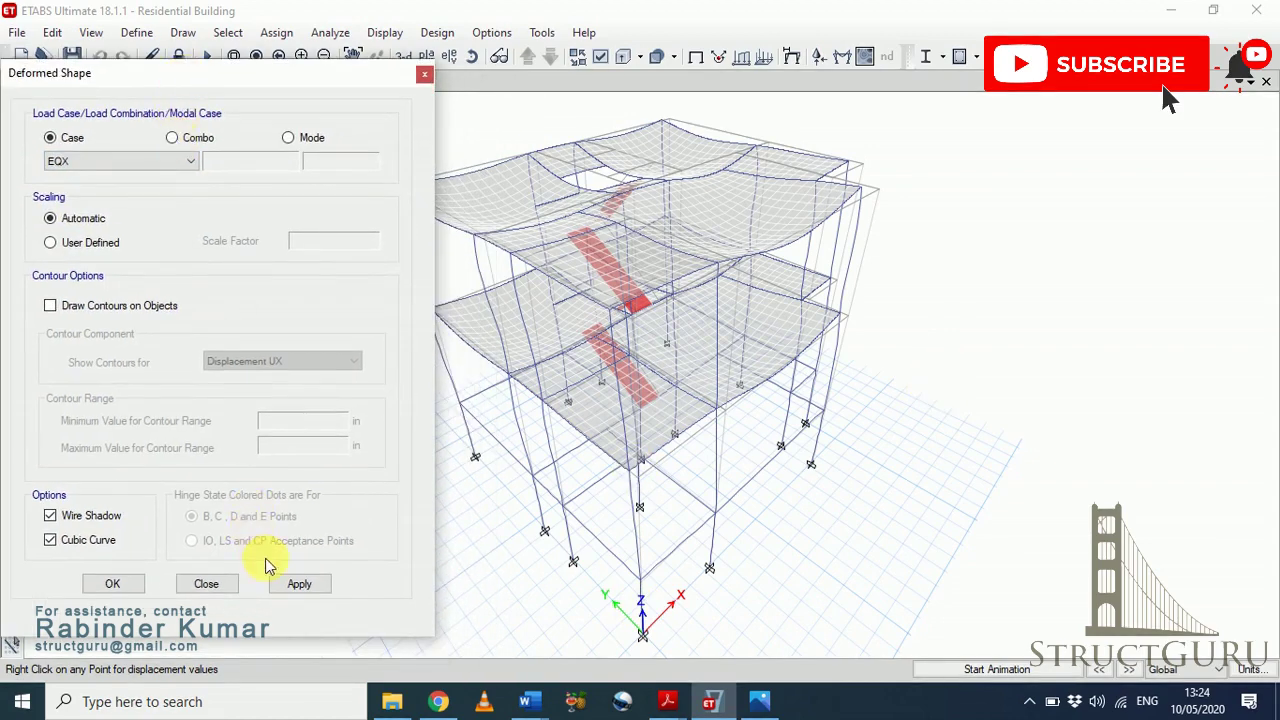
pyautogui.click(298, 586)
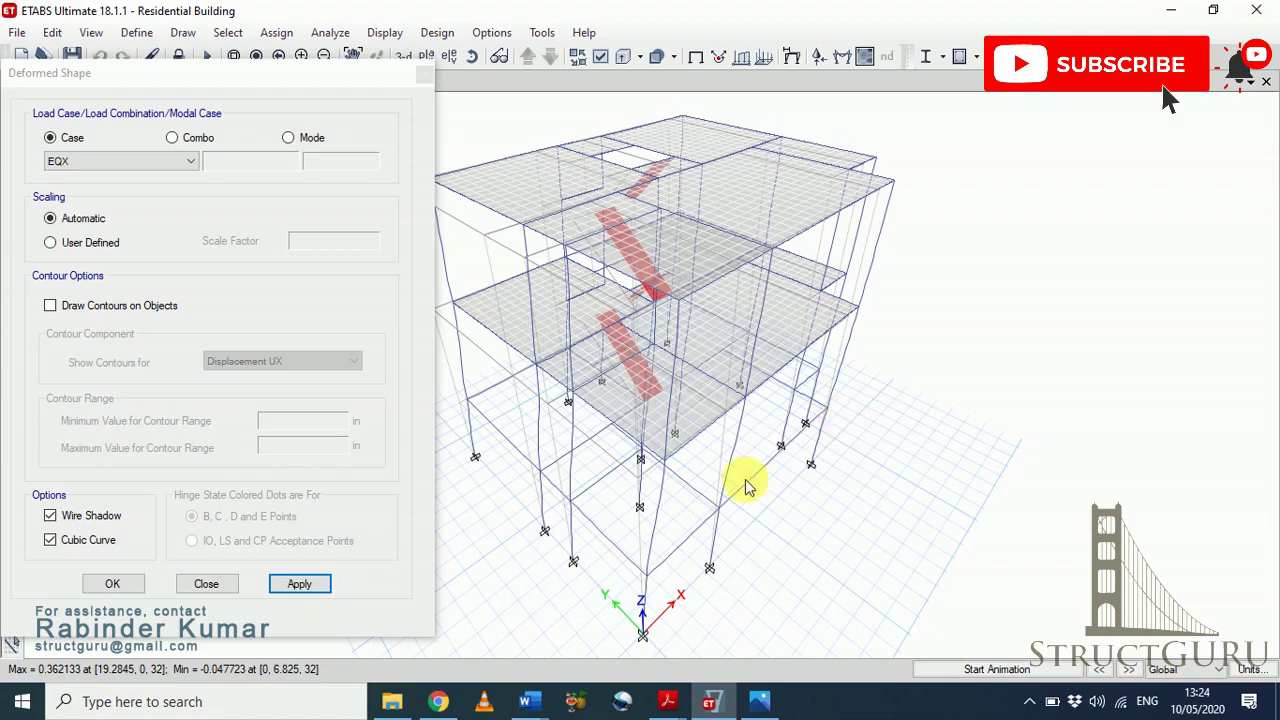
# Step: Open the Story3 plan view and go down level by level to Base to examine the EQX displacements
pyautogui.click(425, 74)
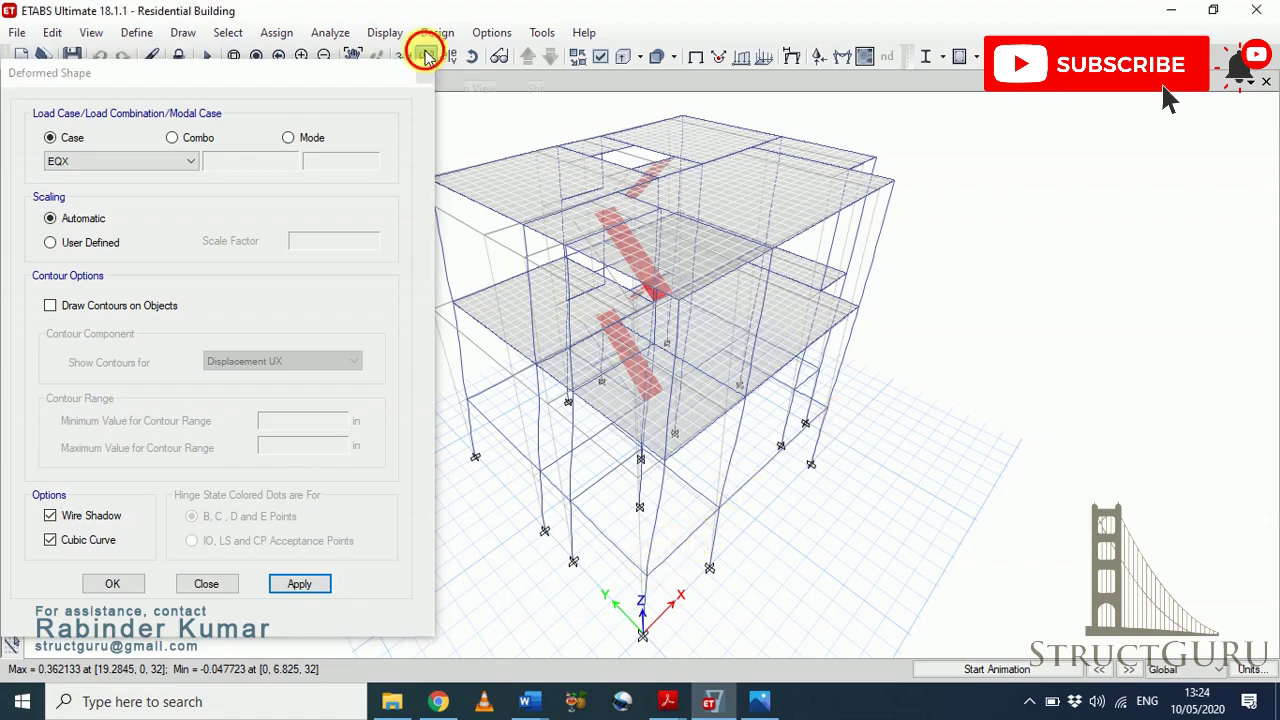
pyautogui.click(424, 54)
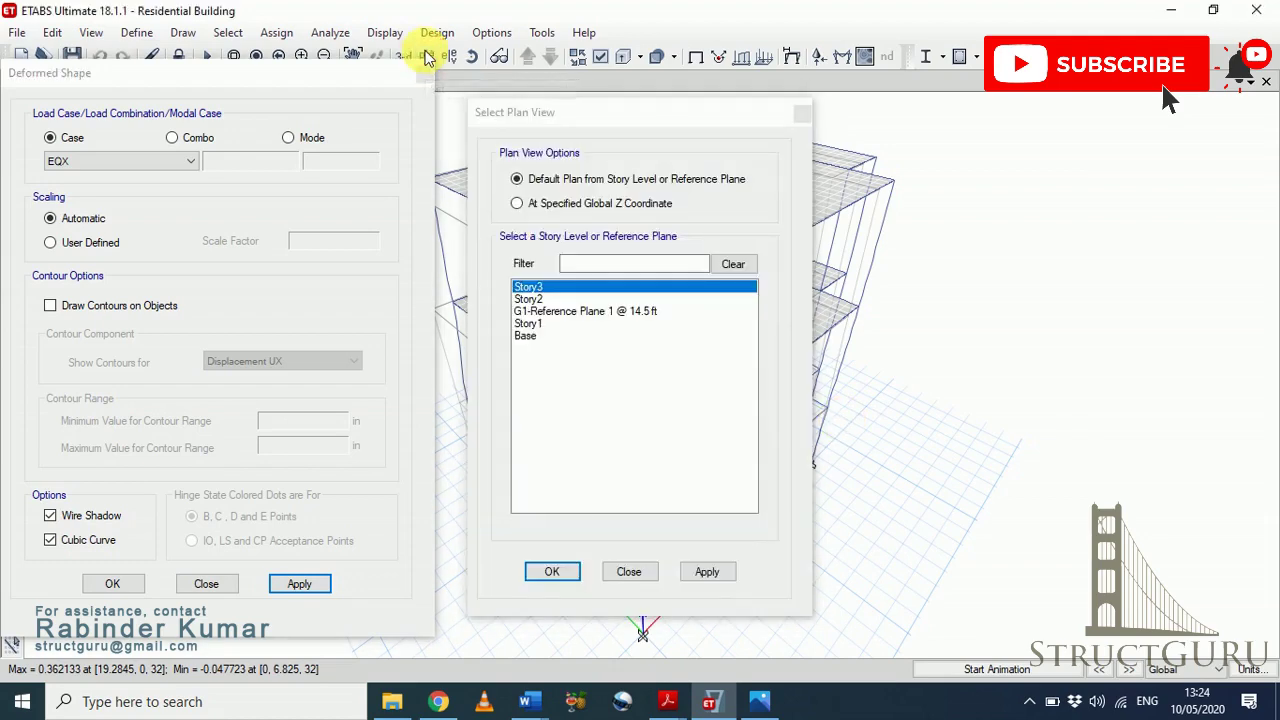
pyautogui.click(555, 578)
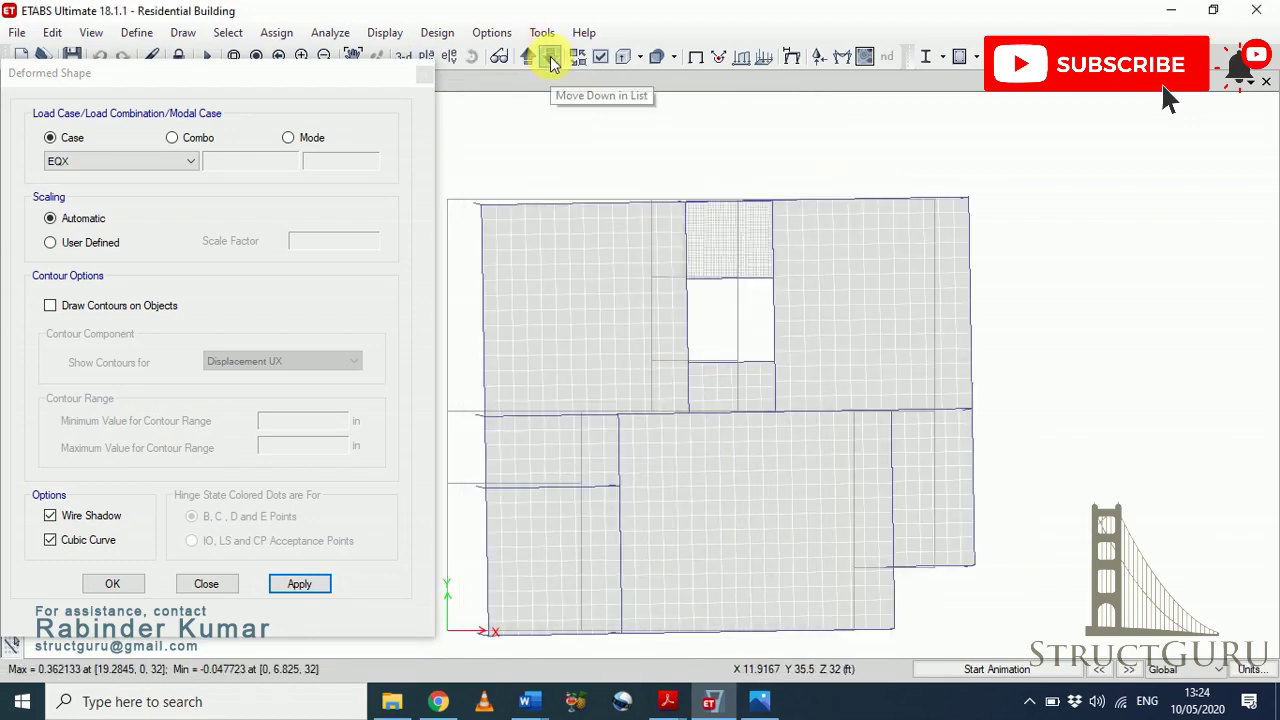
pyautogui.click(551, 58)
pyautogui.click(551, 60)
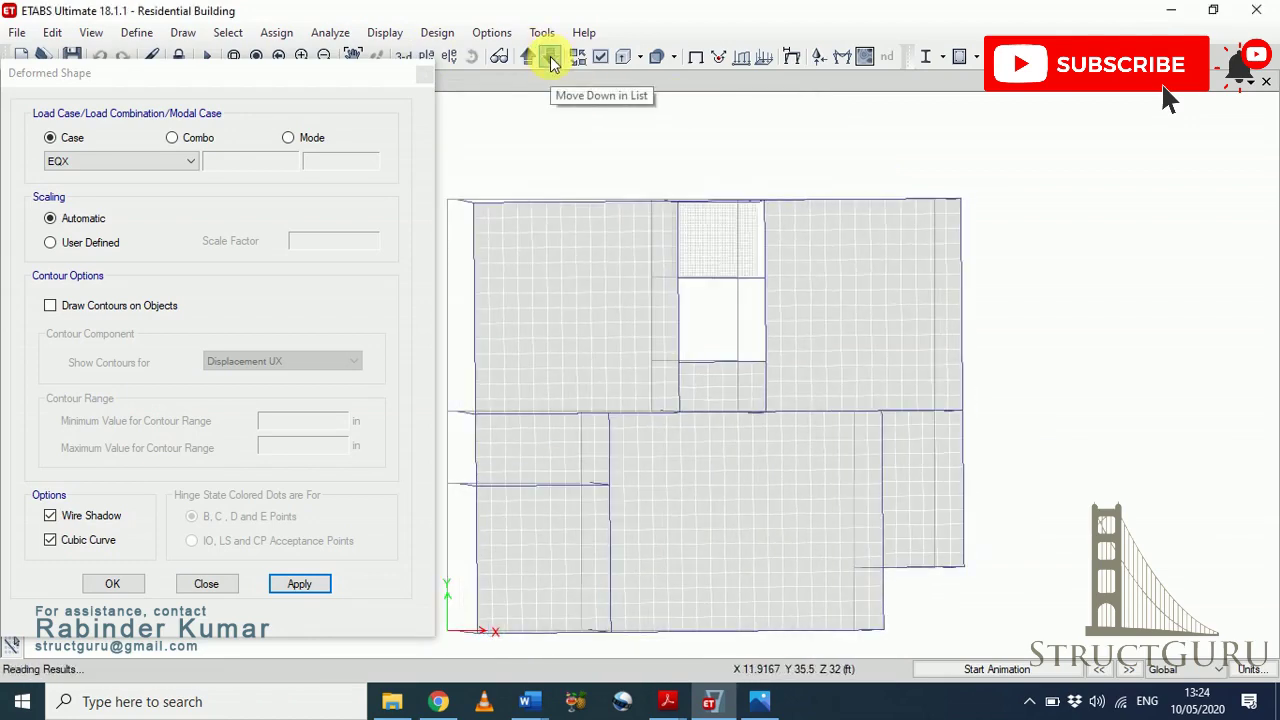
pyautogui.click(551, 60)
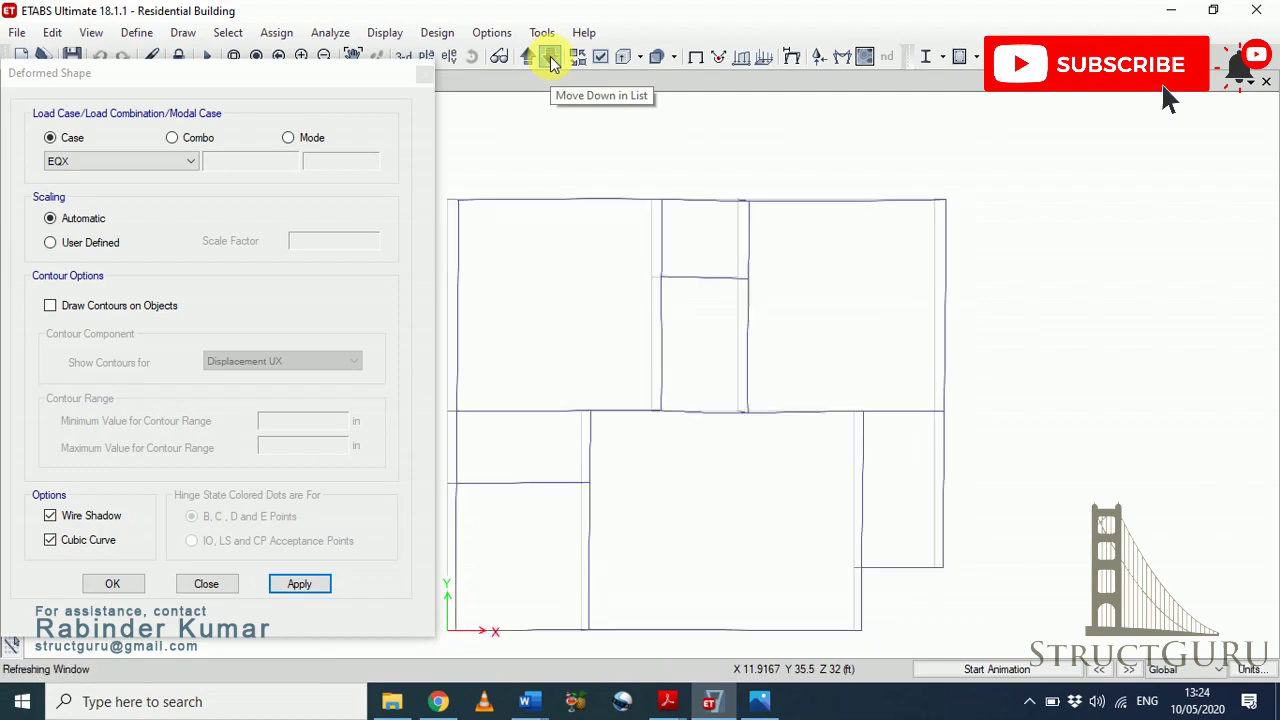
pyautogui.click(551, 60)
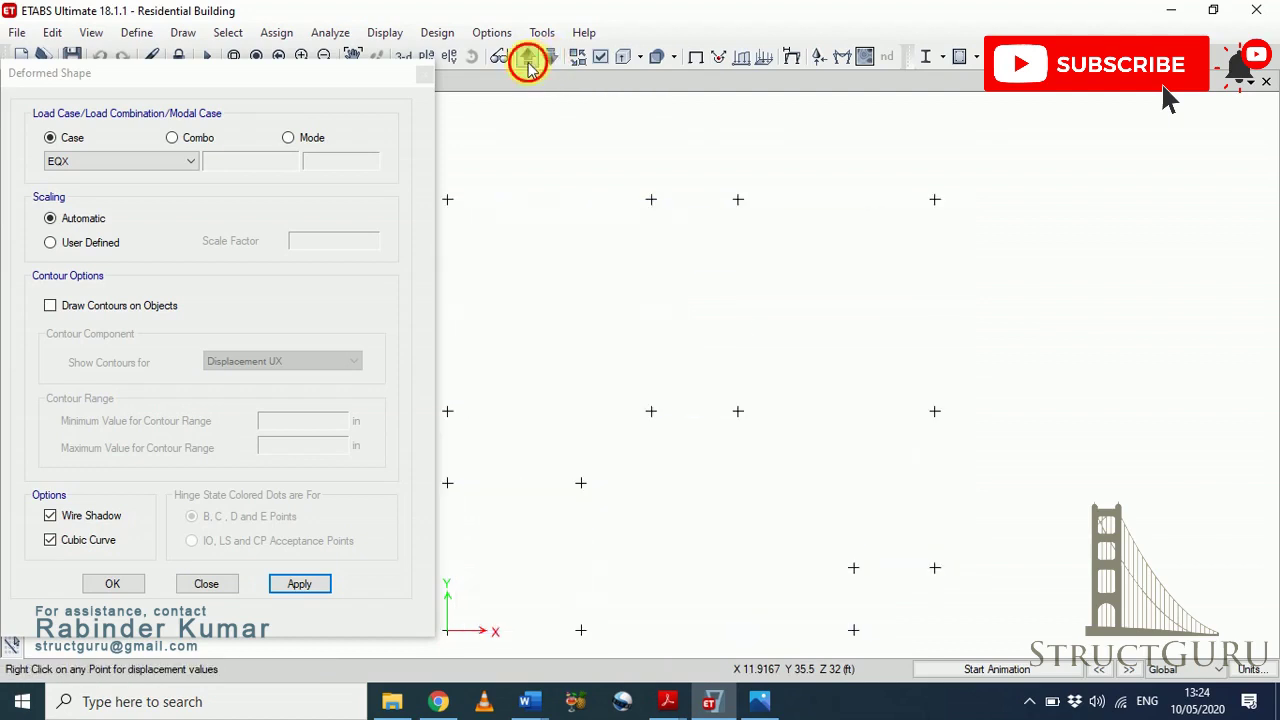
# Step: Go back up through the level plans for EQX and return to the default 3D view
pyautogui.click(528, 60)
pyautogui.click(528, 60)
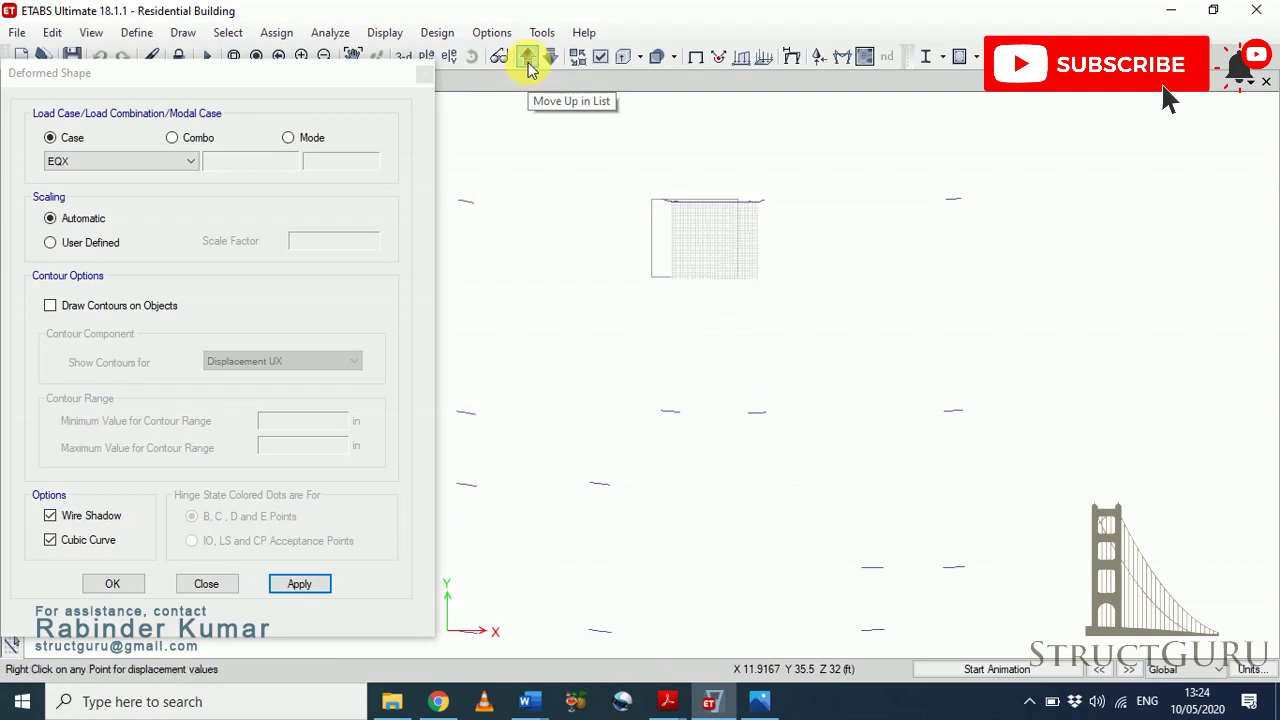
pyautogui.click(528, 60)
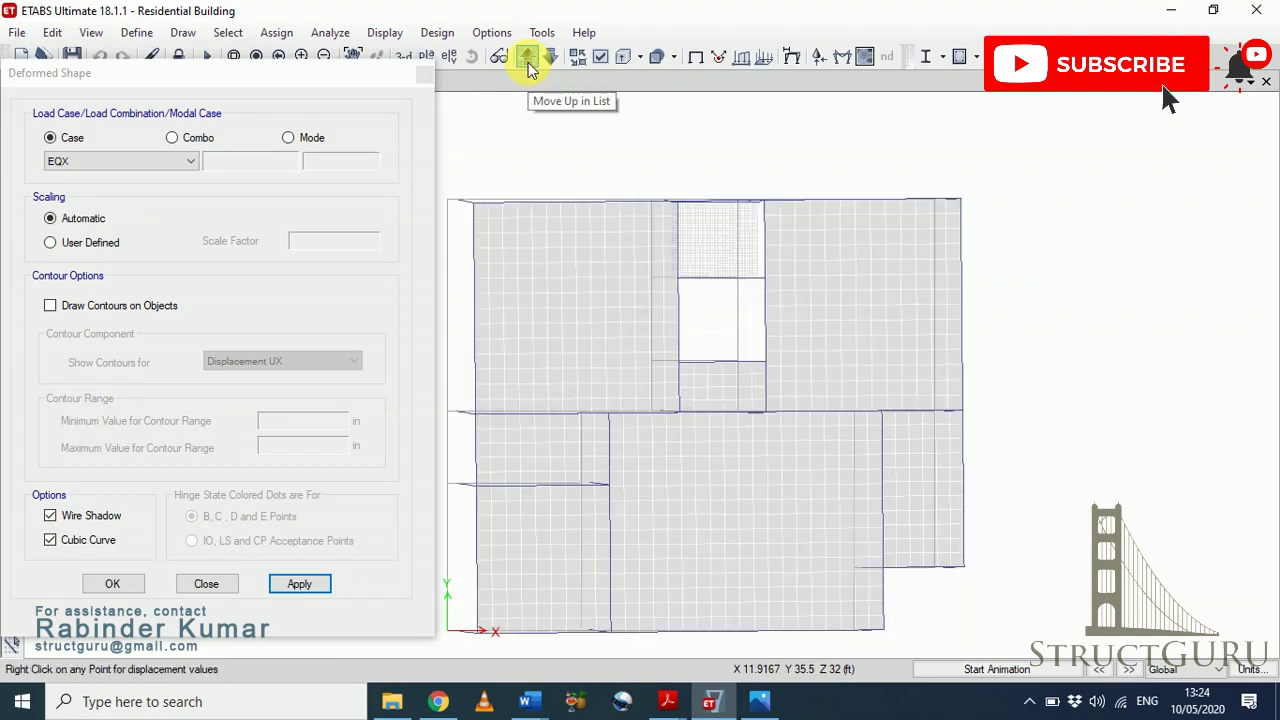
pyautogui.click(528, 60)
pyautogui.click(528, 62)
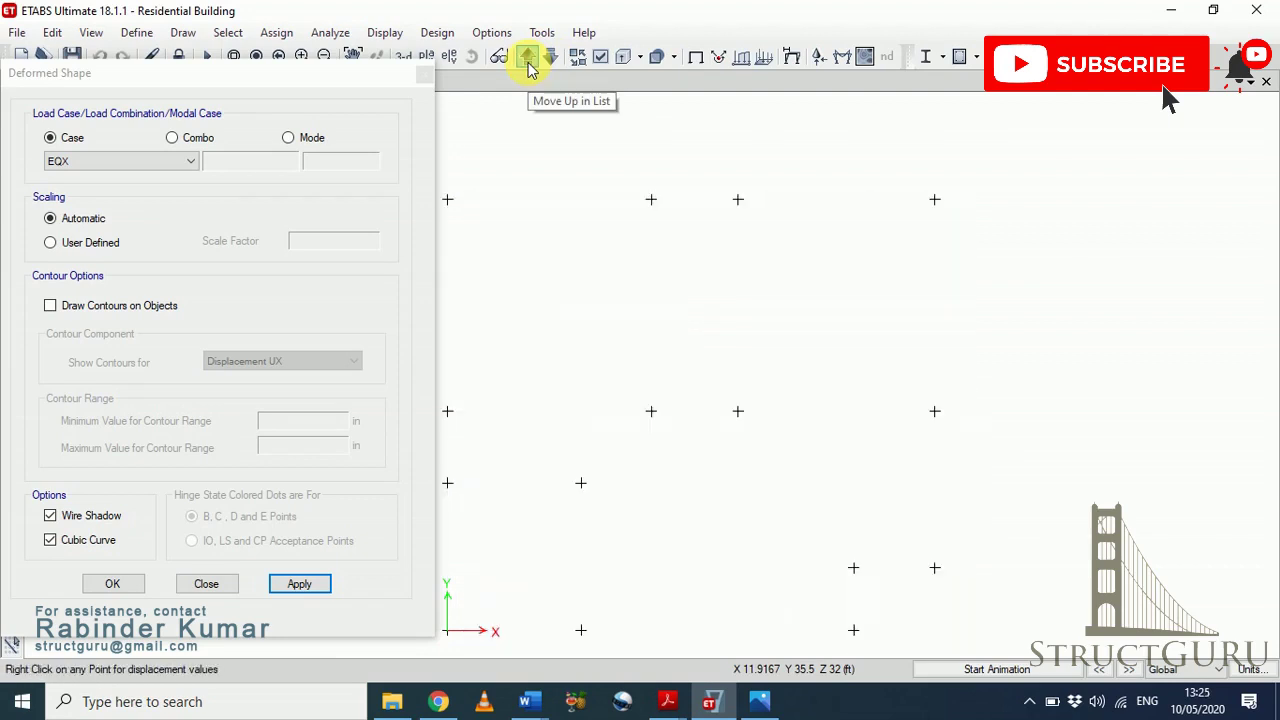
pyautogui.click(405, 58)
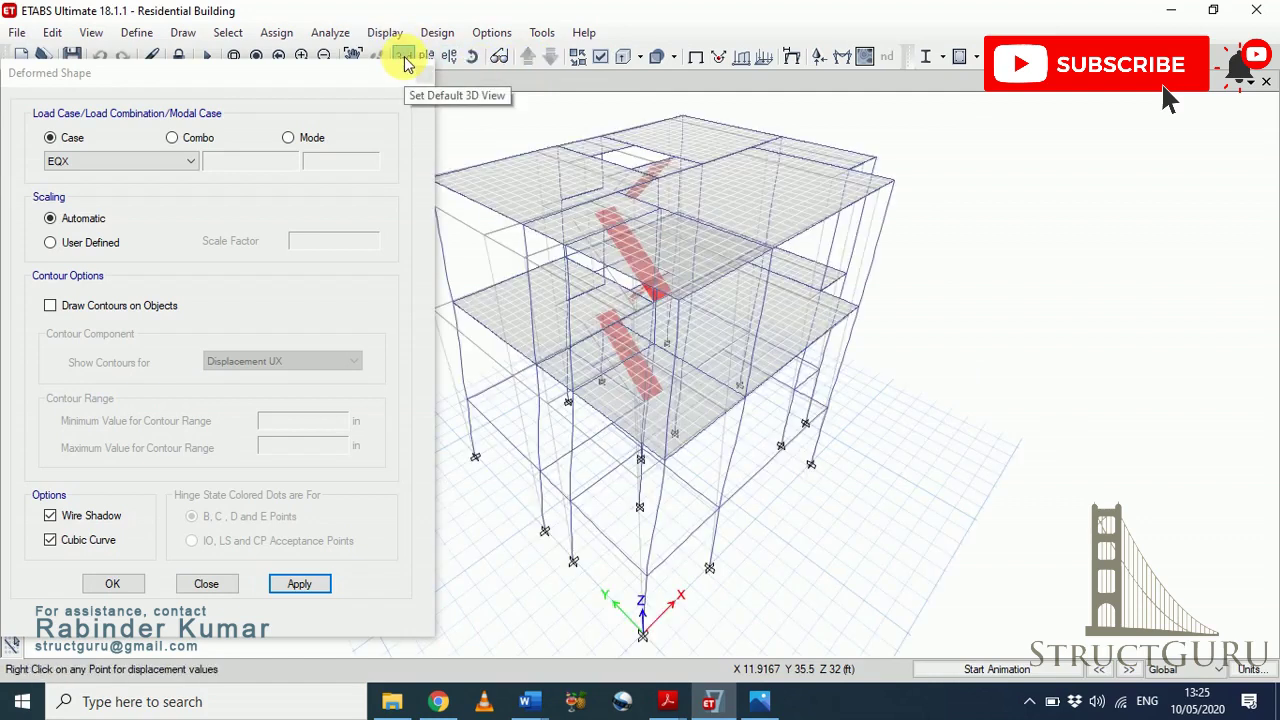
# Step: Show the deformed shape for the EQy load case with Wire Shadow and Cubic Curve
pyautogui.click(151, 163)
pyautogui.click(143, 216)
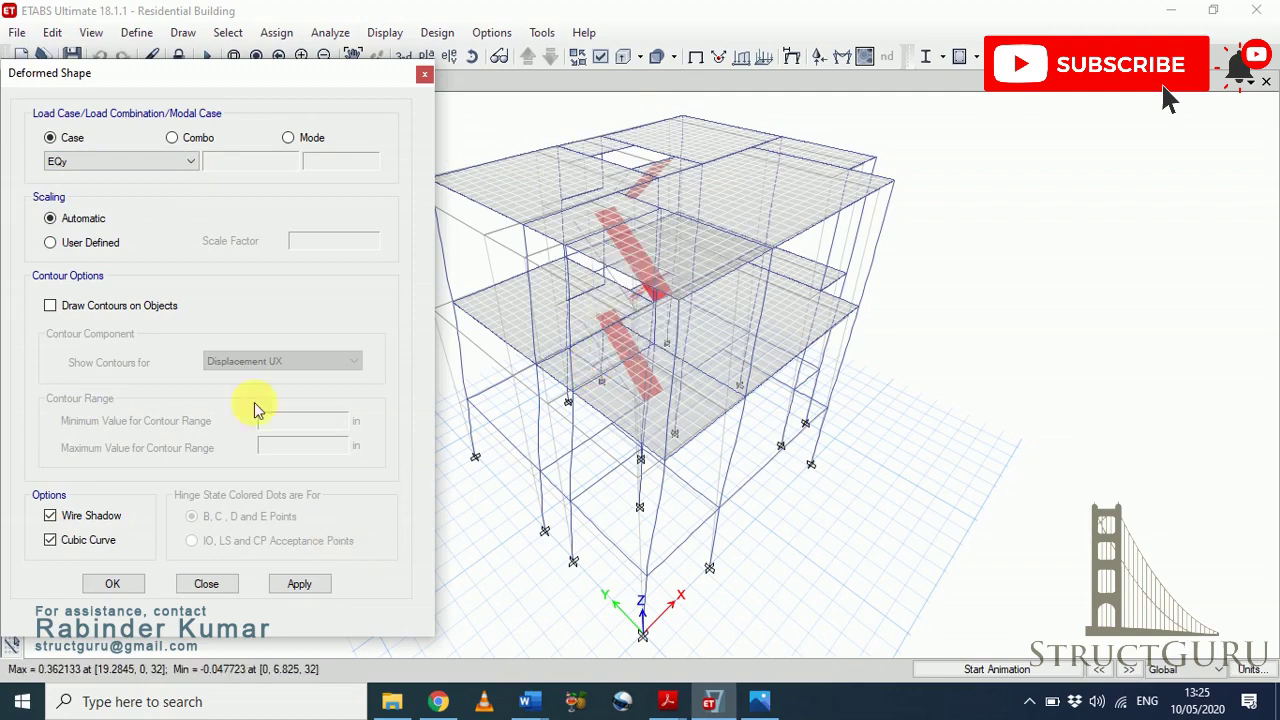
pyautogui.click(303, 586)
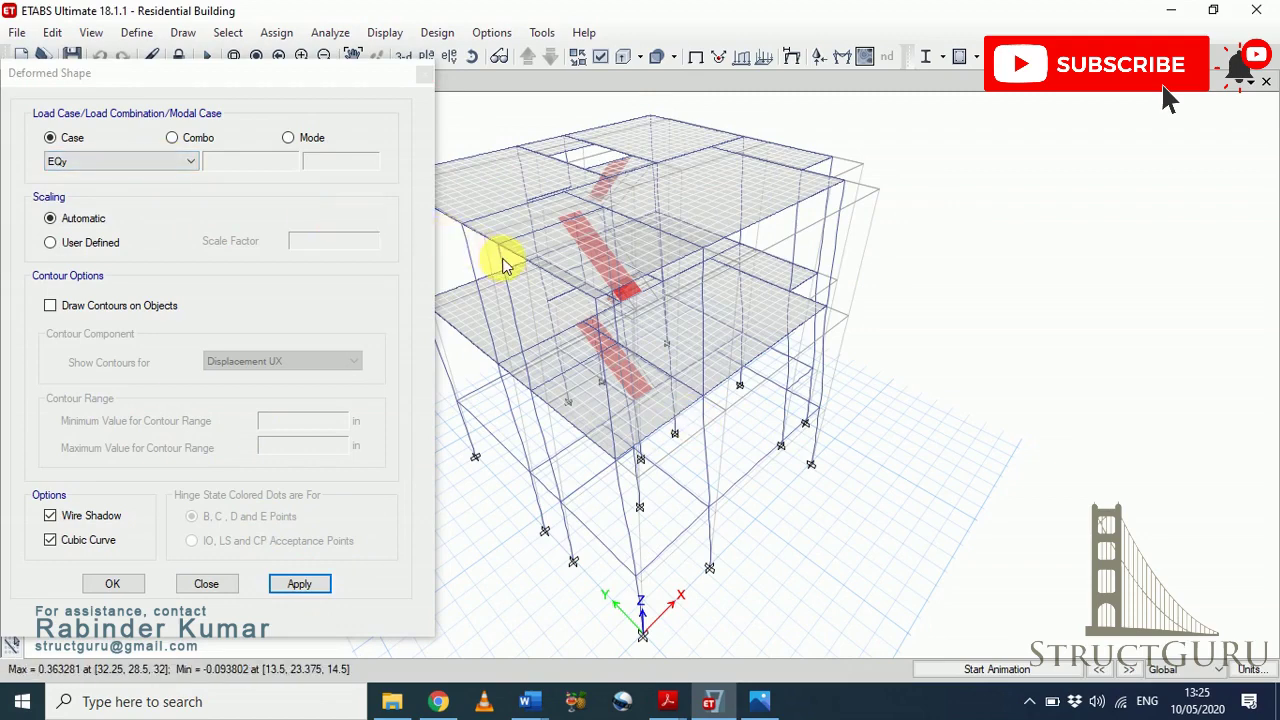
# Step: Show the deformed shape for the Wind X load case with automatic scaling
pyautogui.click(165, 175)
pyautogui.click(137, 226)
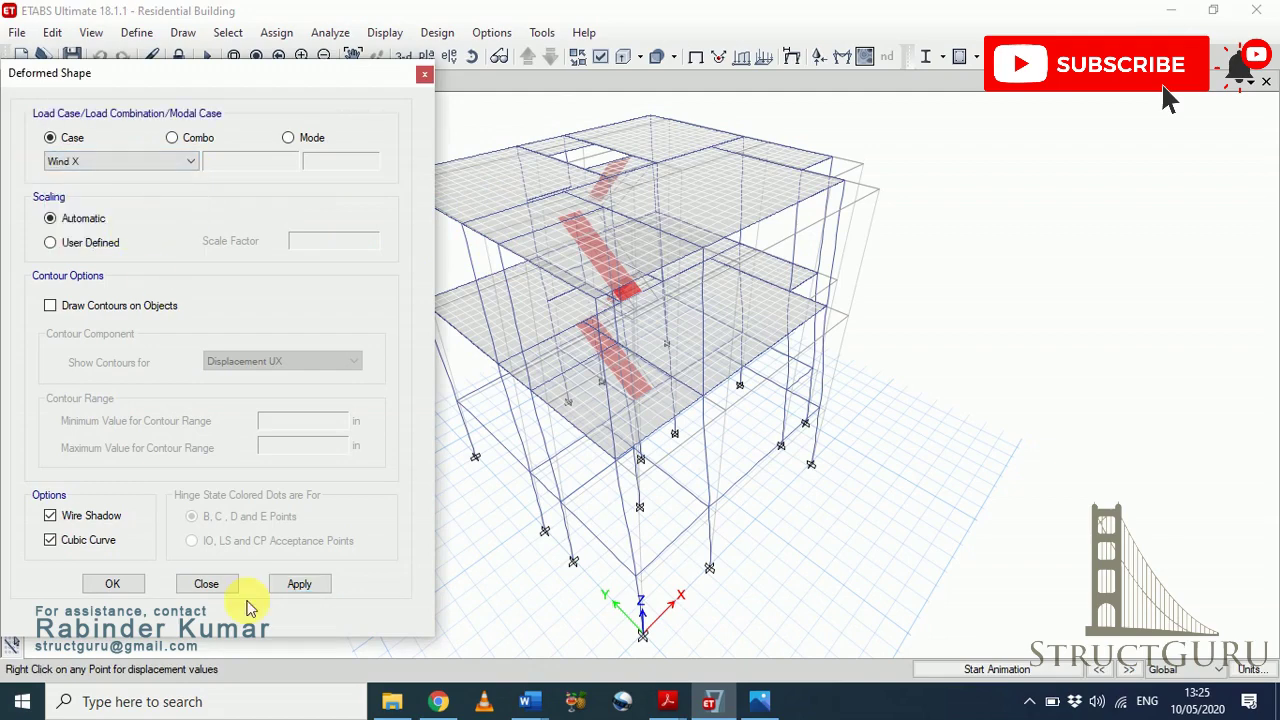
pyautogui.click(297, 585)
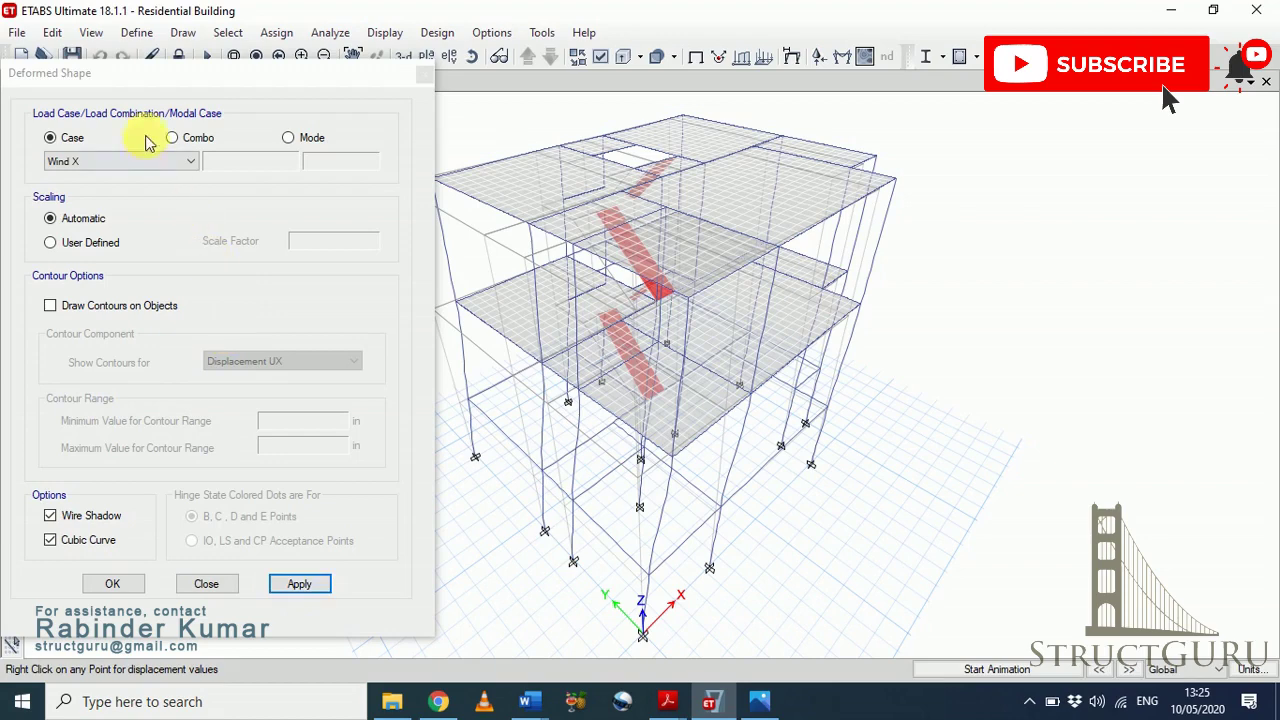
# Step: Show the deformed shape for the Wind Y load case, close its settings and inspect a joint's displacements on Story3
pyautogui.click(145, 164)
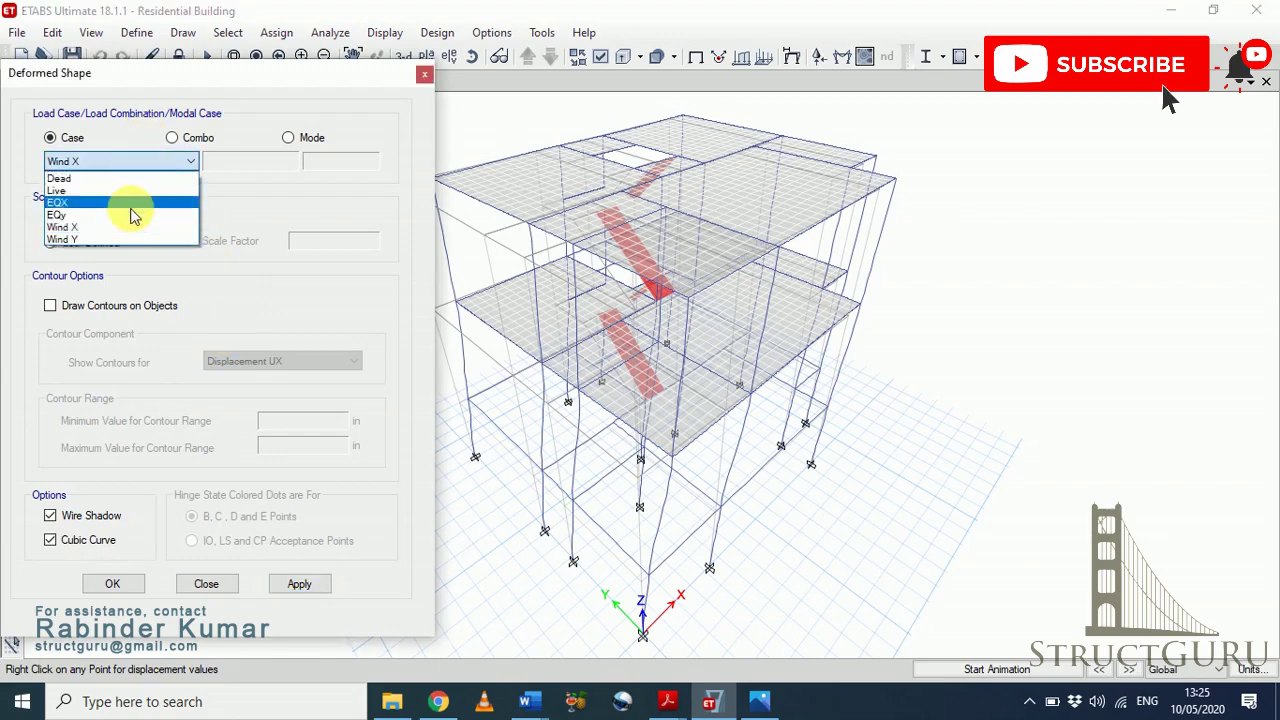
pyautogui.click(130, 241)
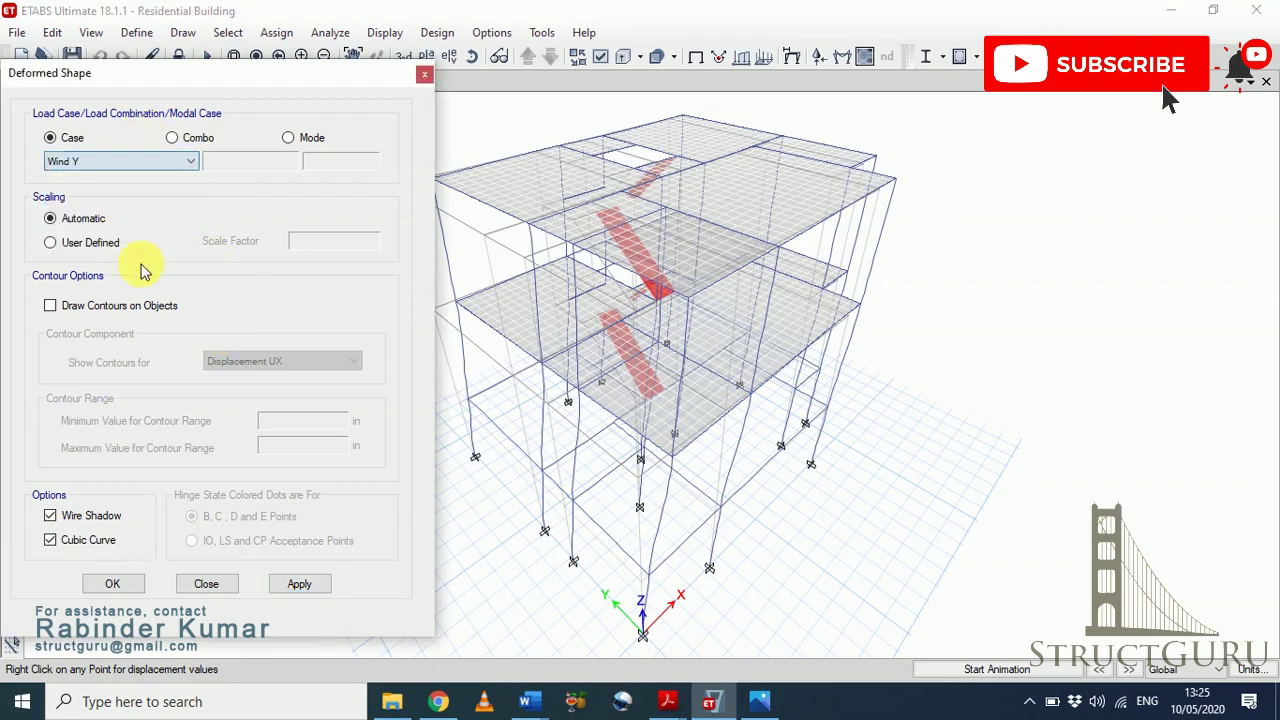
pyautogui.click(300, 586)
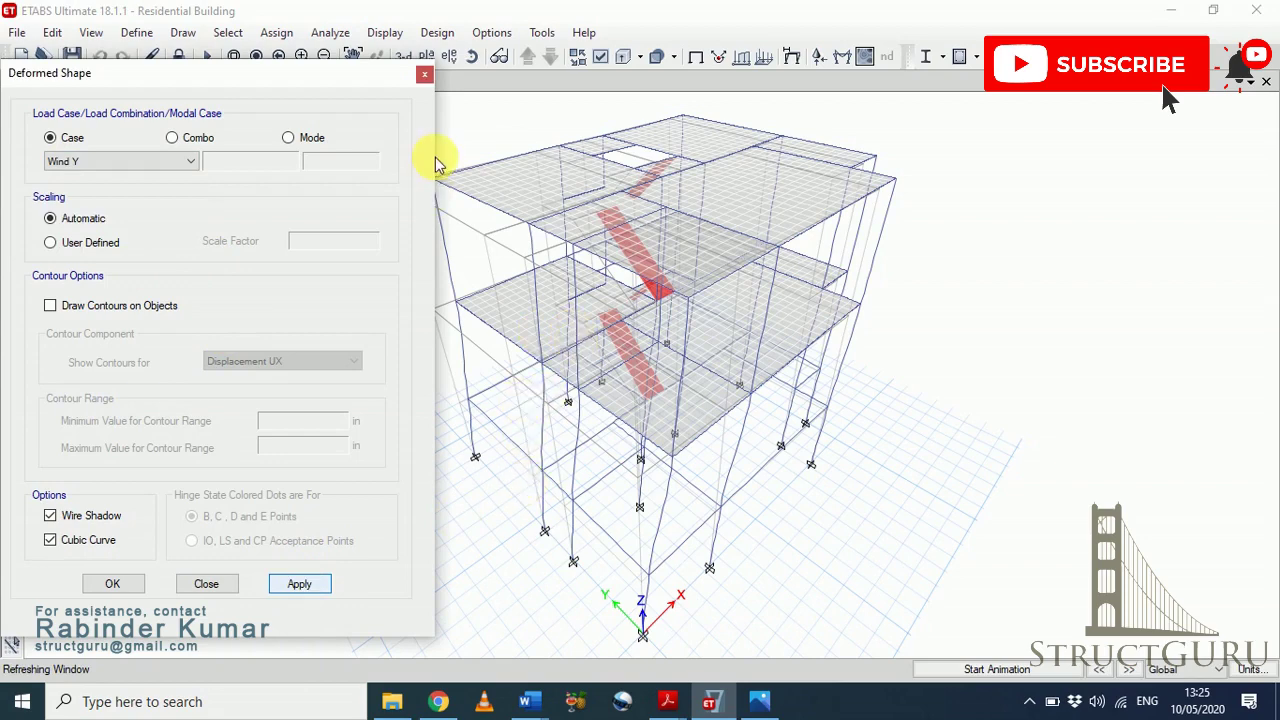
pyautogui.rightClick(540, 213)
pyautogui.rightClick(714, 371)
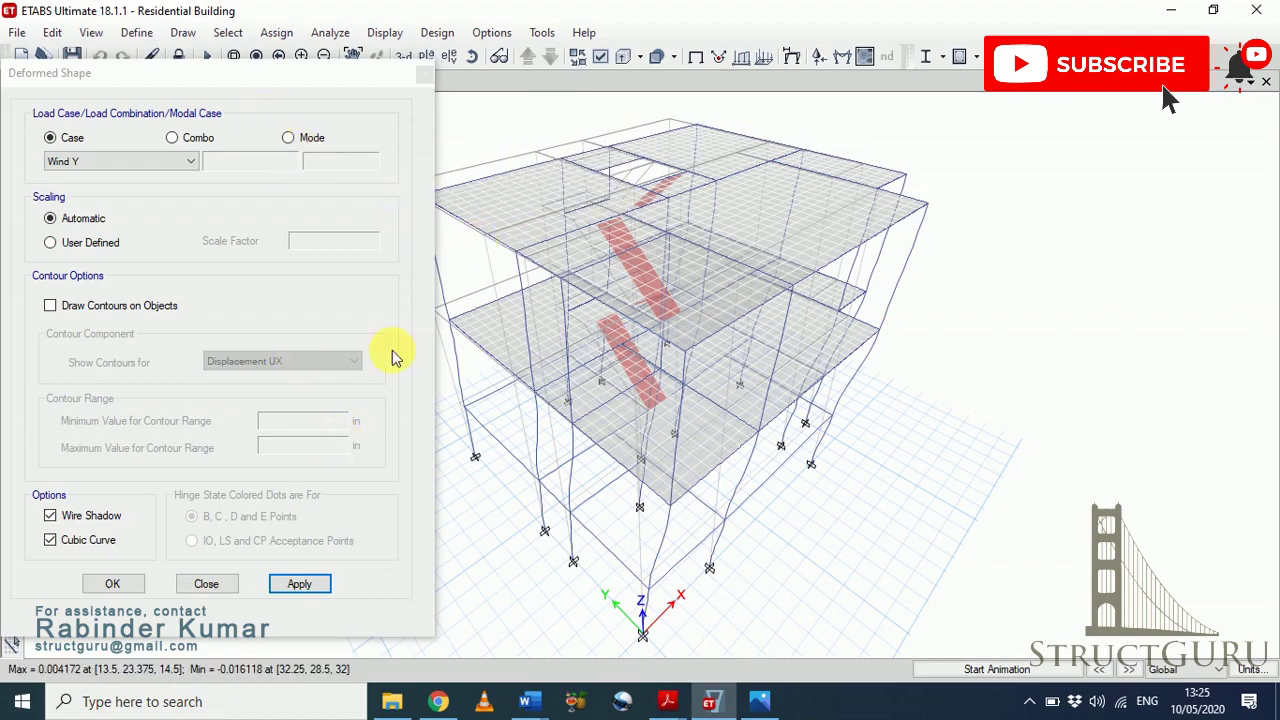
pyautogui.press('Escape')
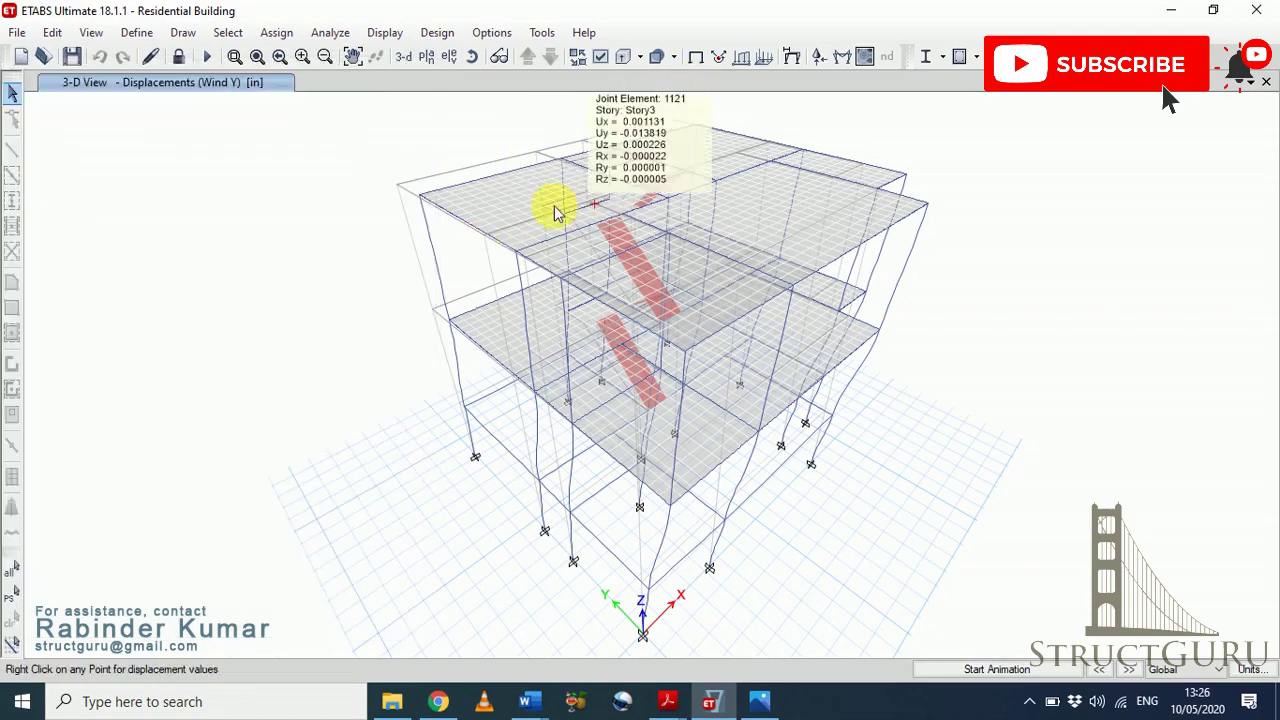
# Step: Return to the undeformed shape and open the frame member force diagram settings, placing them clear of the model
pyautogui.click(696, 60)
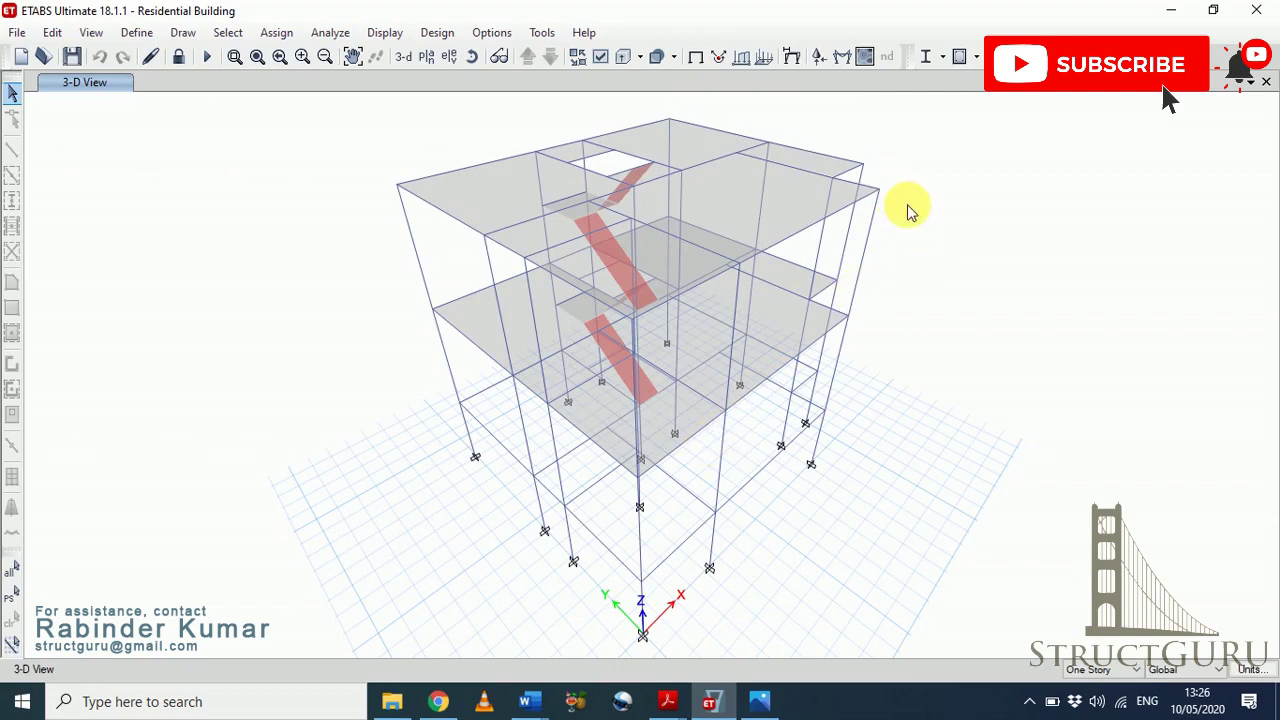
pyautogui.click(841, 60)
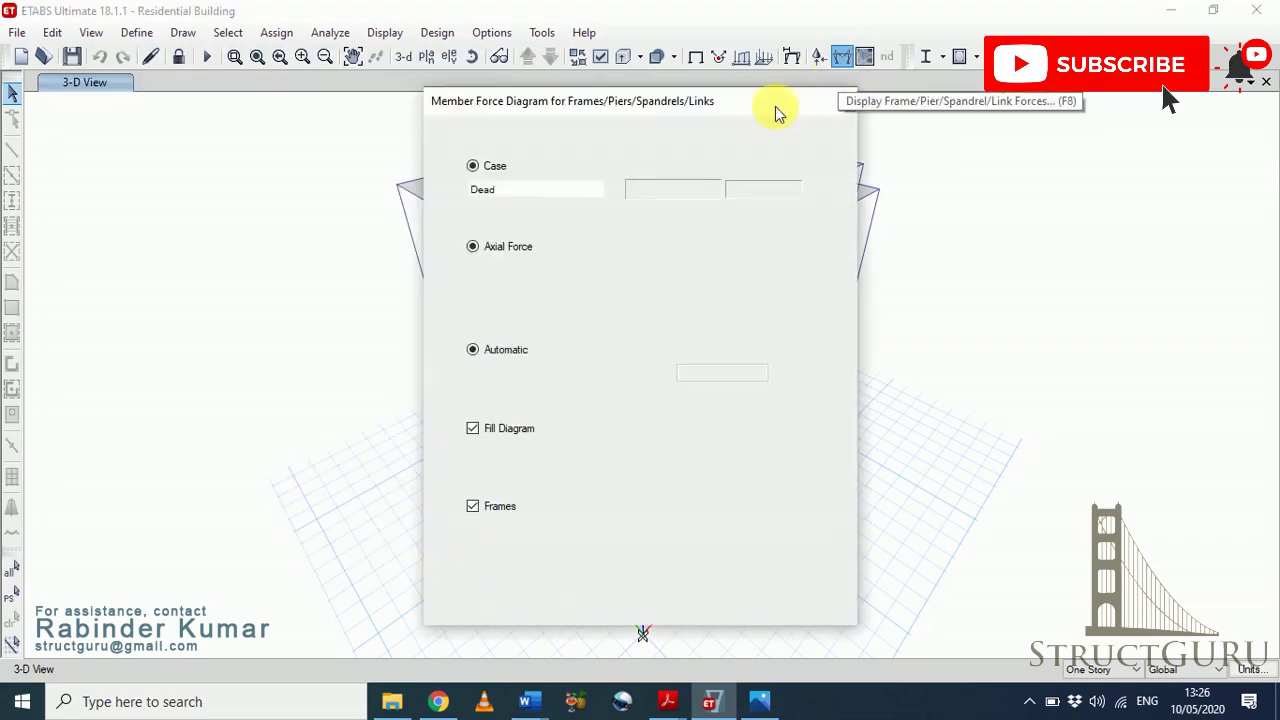
pyautogui.moveTo(720, 103); pyautogui.dragTo(1106, 97)
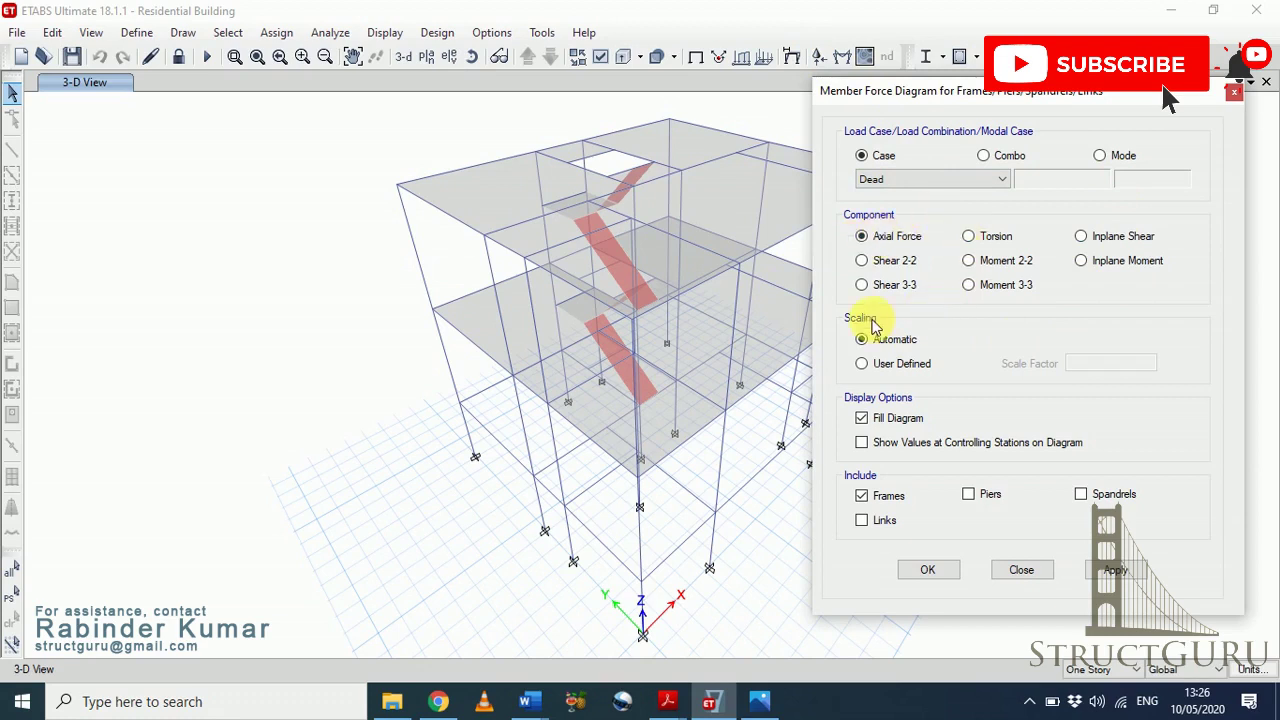
pyautogui.moveTo(943, 91); pyautogui.dragTo(977, 95)
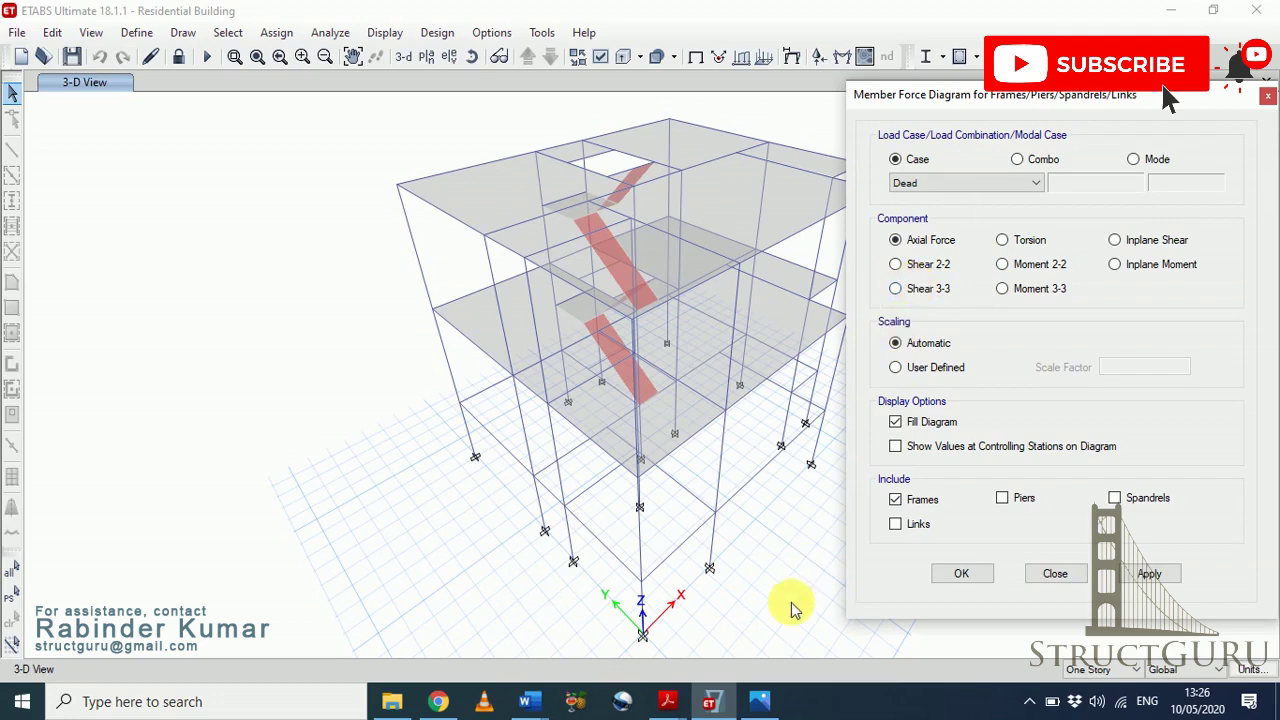
# Step: Switch to Photos and place the 3D beam element image beside the member force settings to compare the force components
pyautogui.click(773, 705)
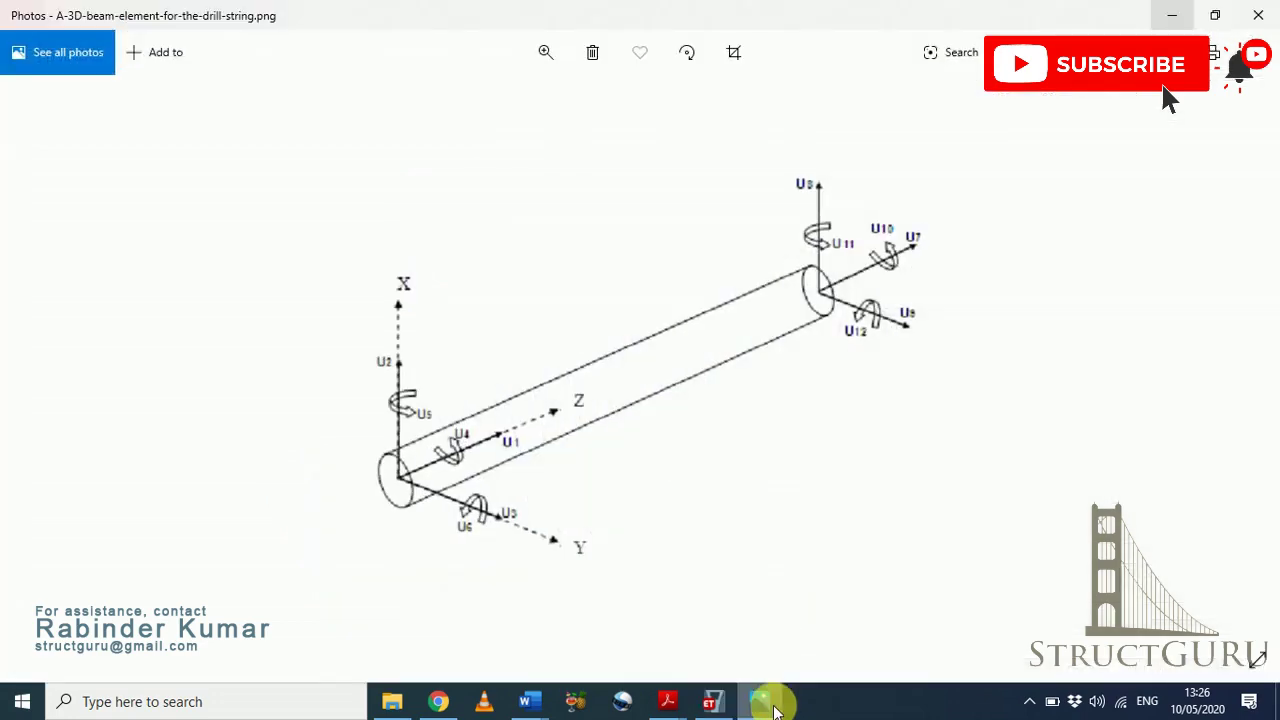
pyautogui.click(1215, 17)
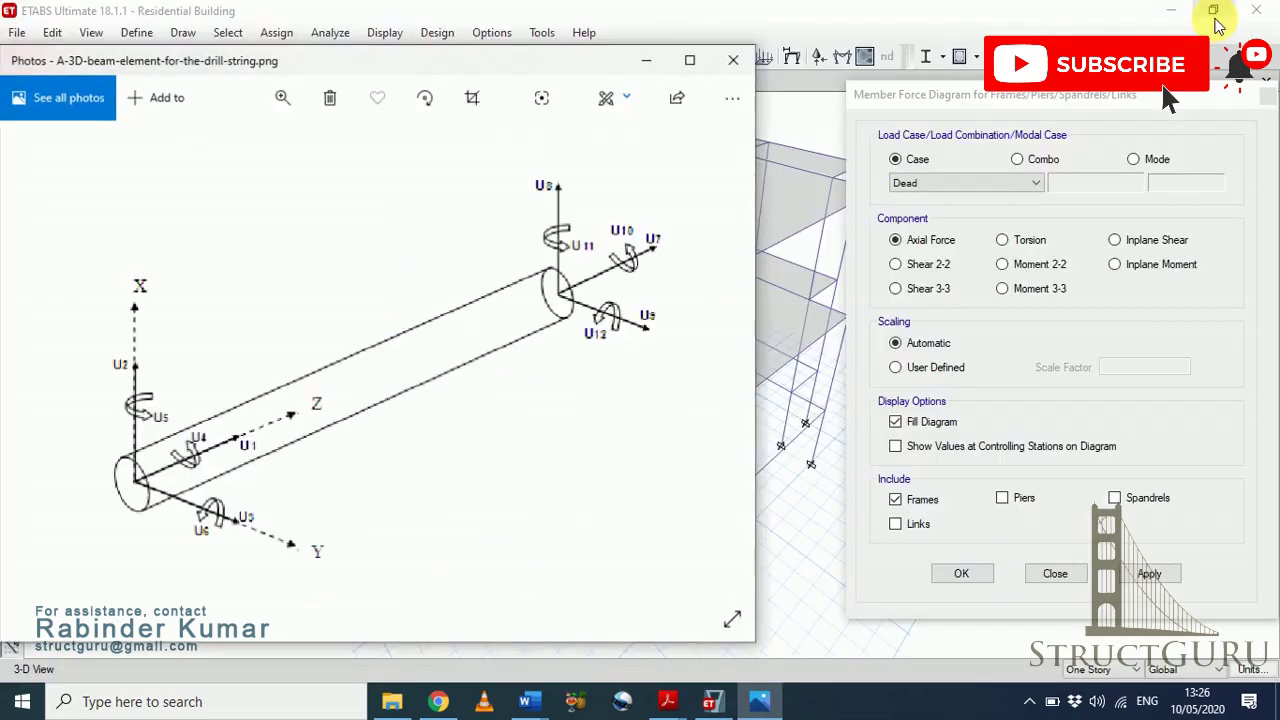
pyautogui.moveTo(557, 88); pyautogui.dragTo(590, 78)
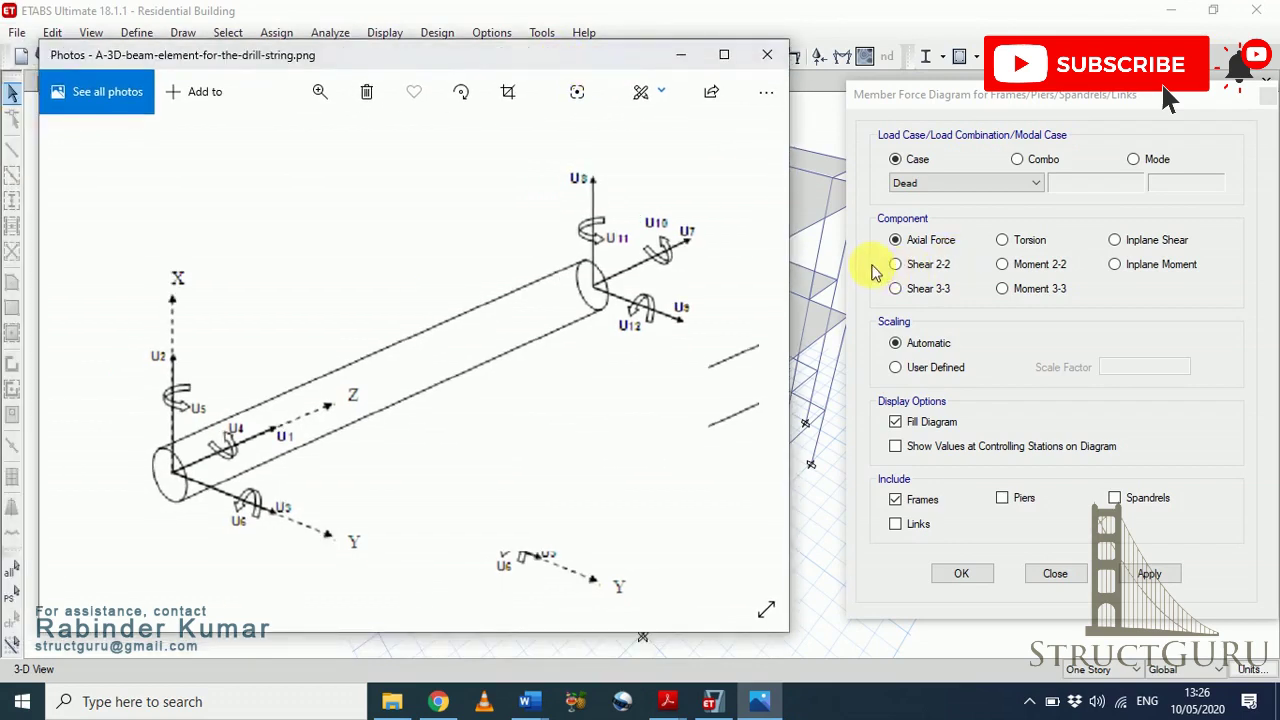
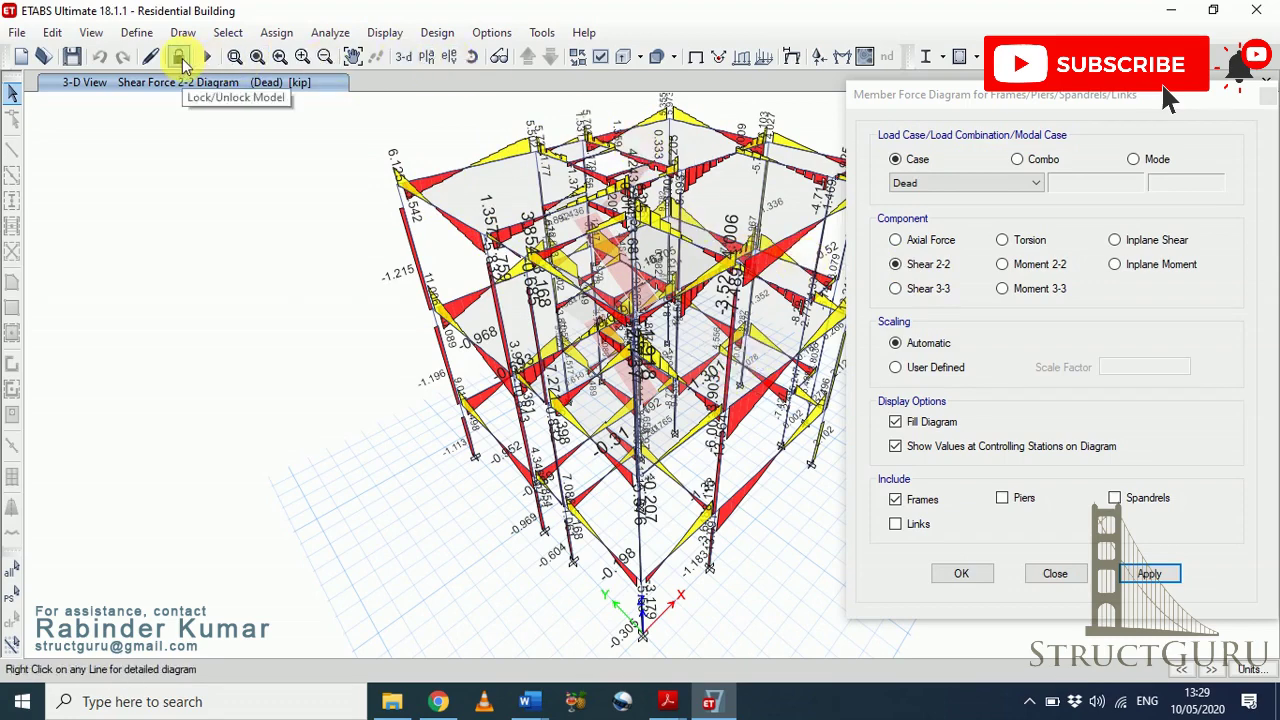
# Step: Display the Moment 3-3 diagram for the Dead load case, examine the roof beams' moments and move the settings clear of the model
pyautogui.click(1015, 290)
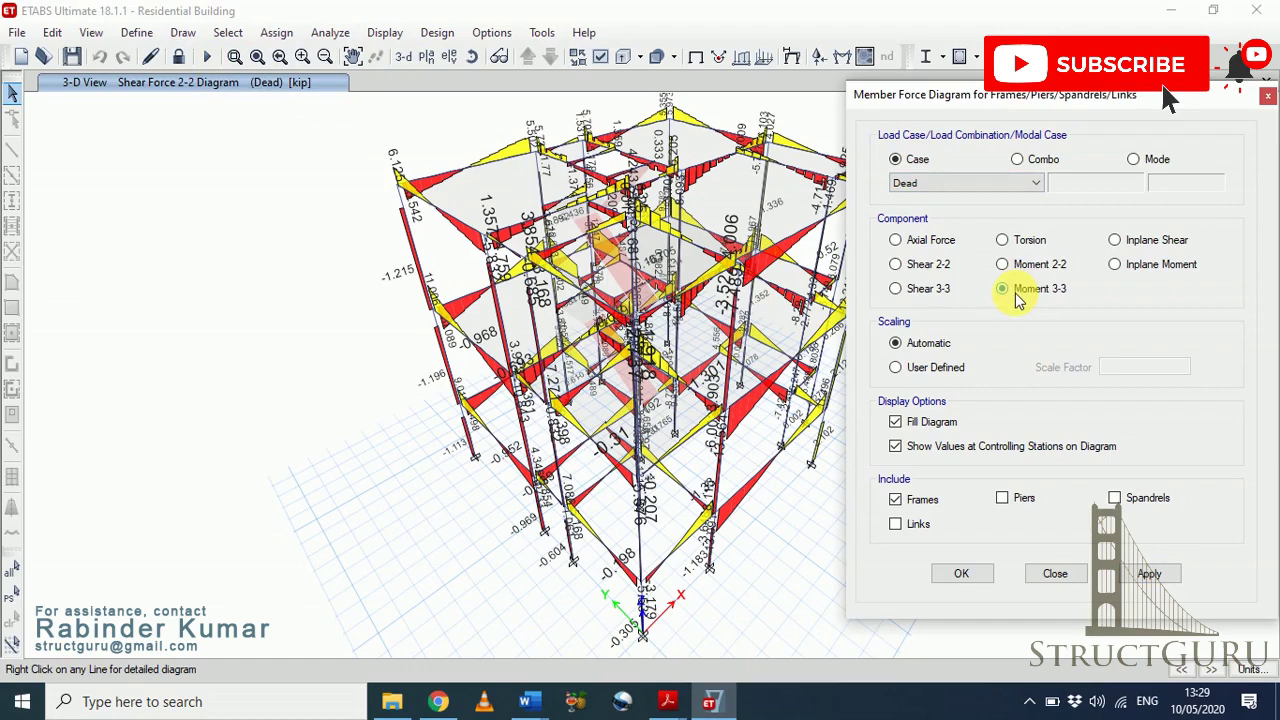
pyautogui.click(1150, 578)
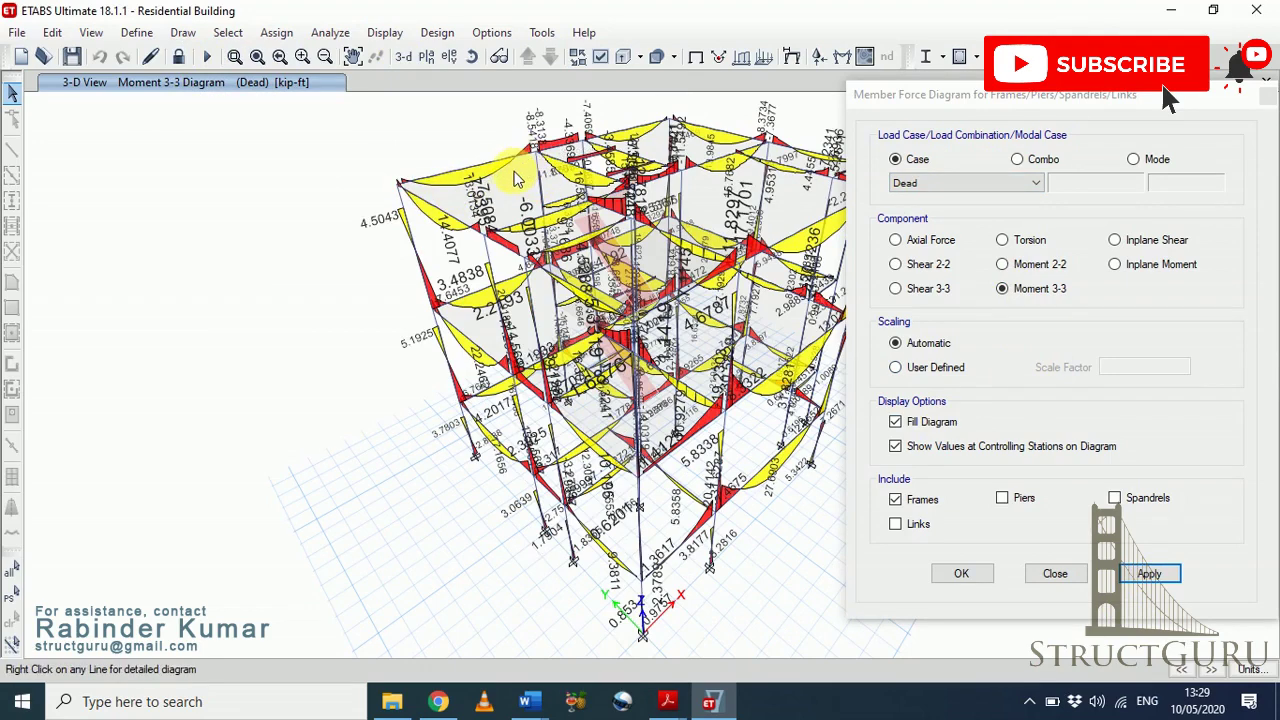
pyautogui.moveTo(470, 168)
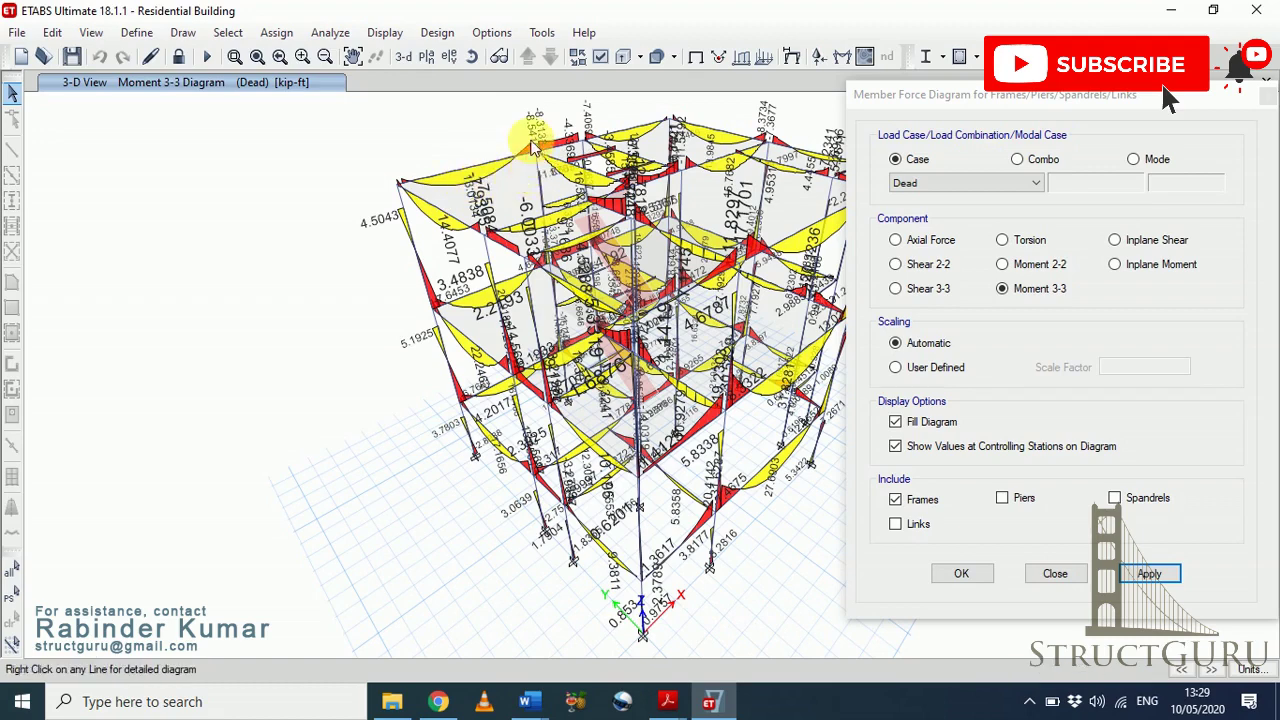
pyautogui.moveTo(522, 155)
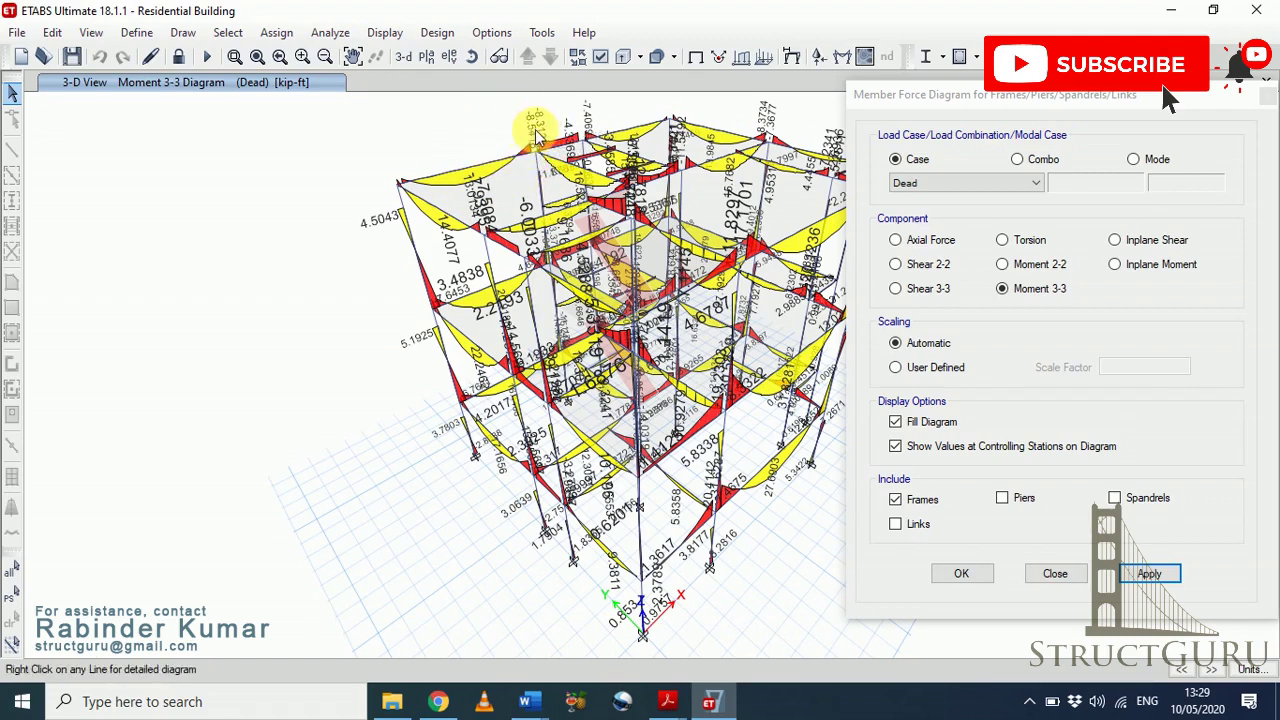
pyautogui.moveTo(537, 177)
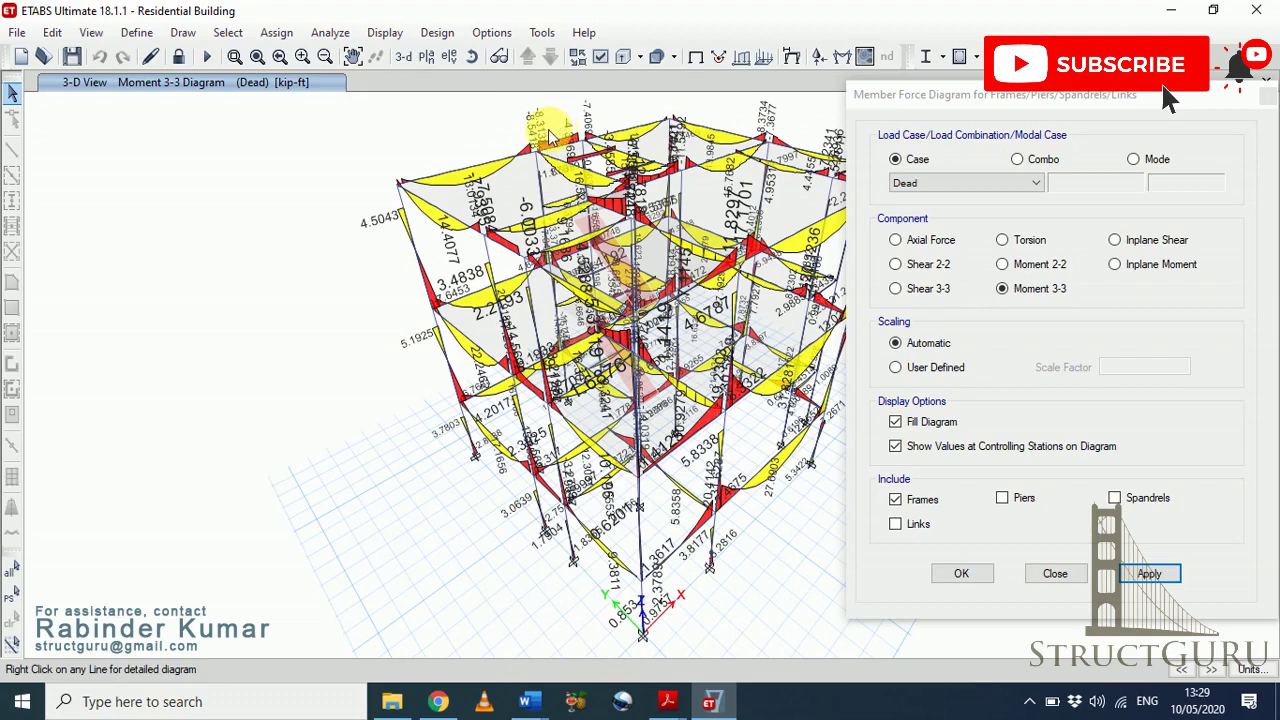
pyautogui.moveTo(580, 148)
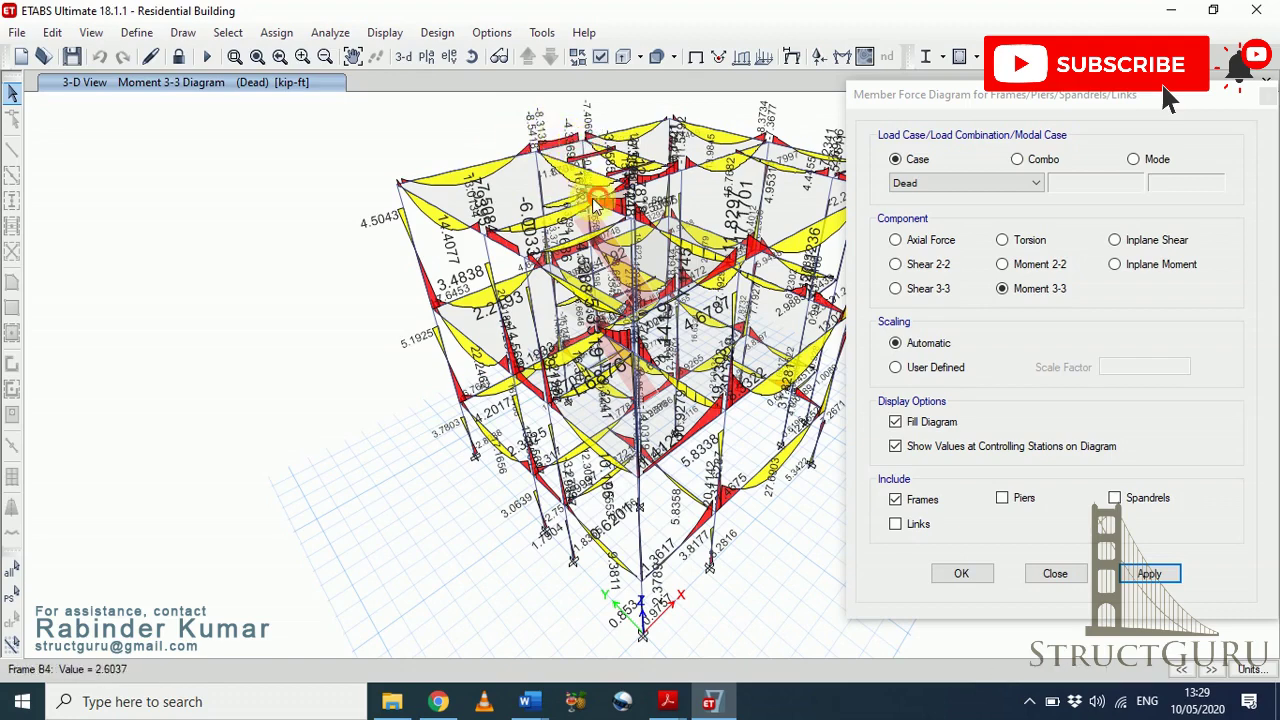
pyautogui.moveTo(672, 258)
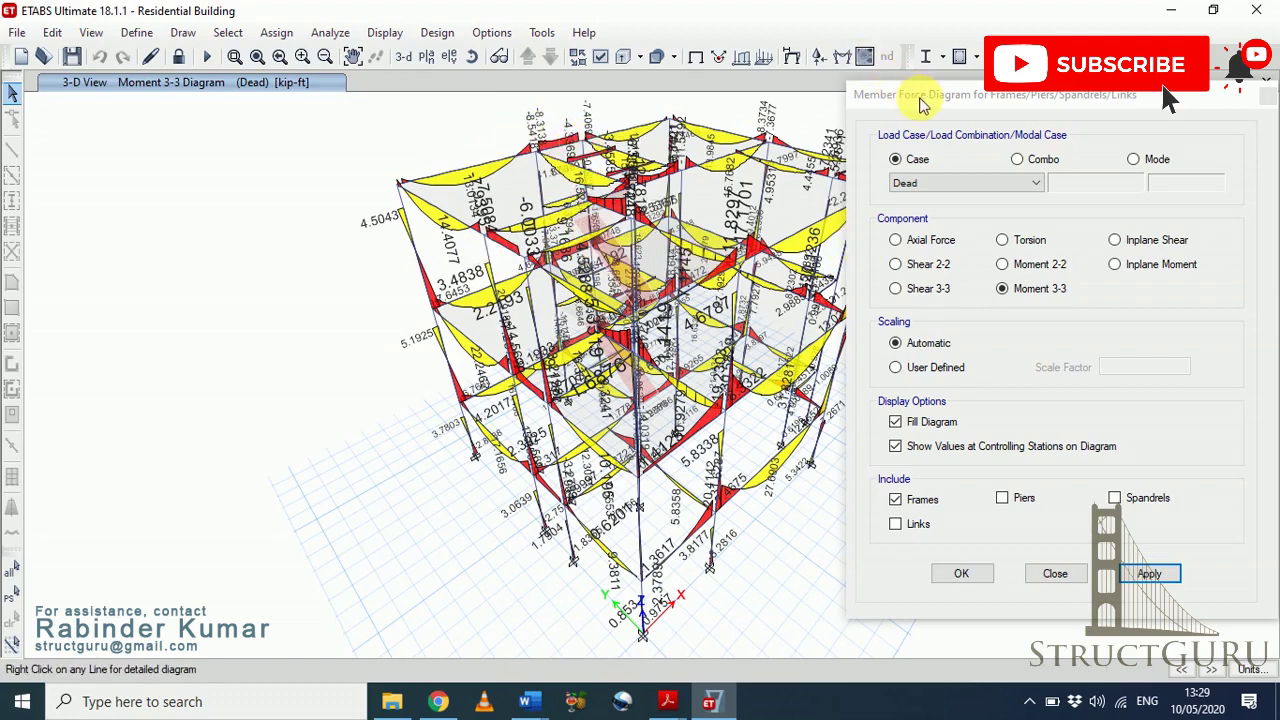
pyautogui.moveTo(924, 96); pyautogui.dragTo(975, 107)
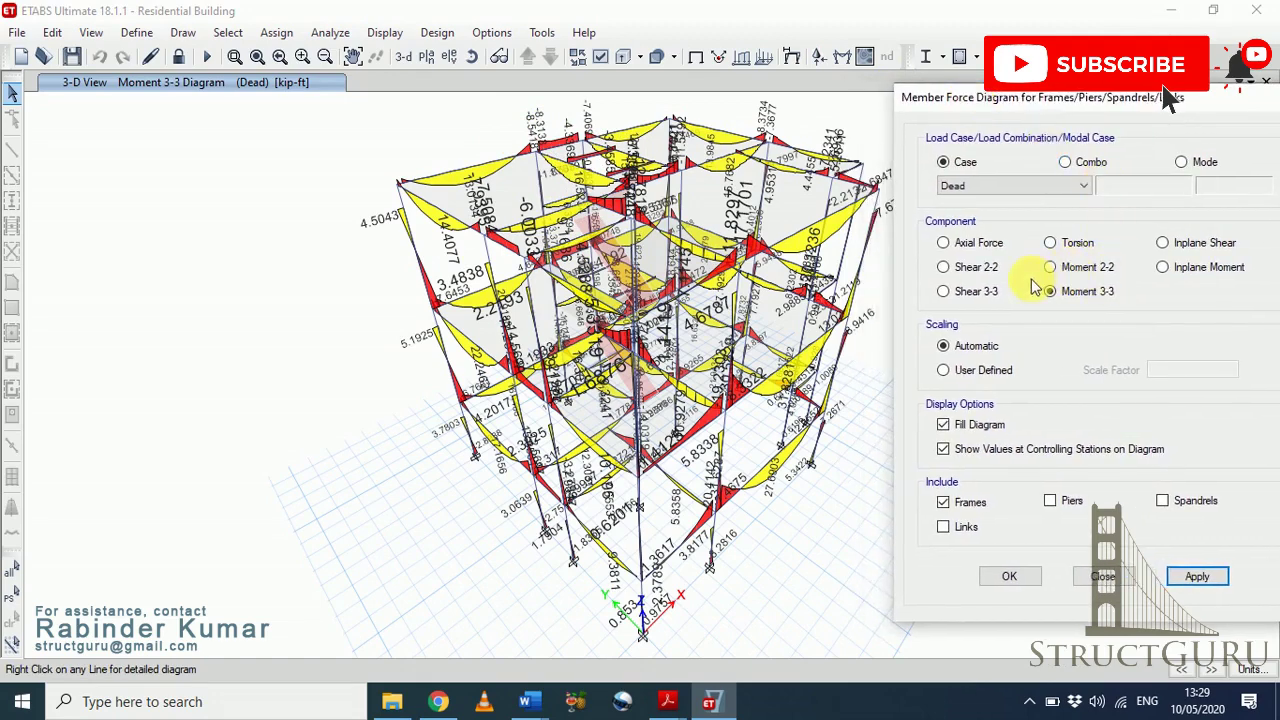
# Step: Display the Moment 3-3 diagram for the EQX load case on the frame members
pyautogui.click(990, 186)
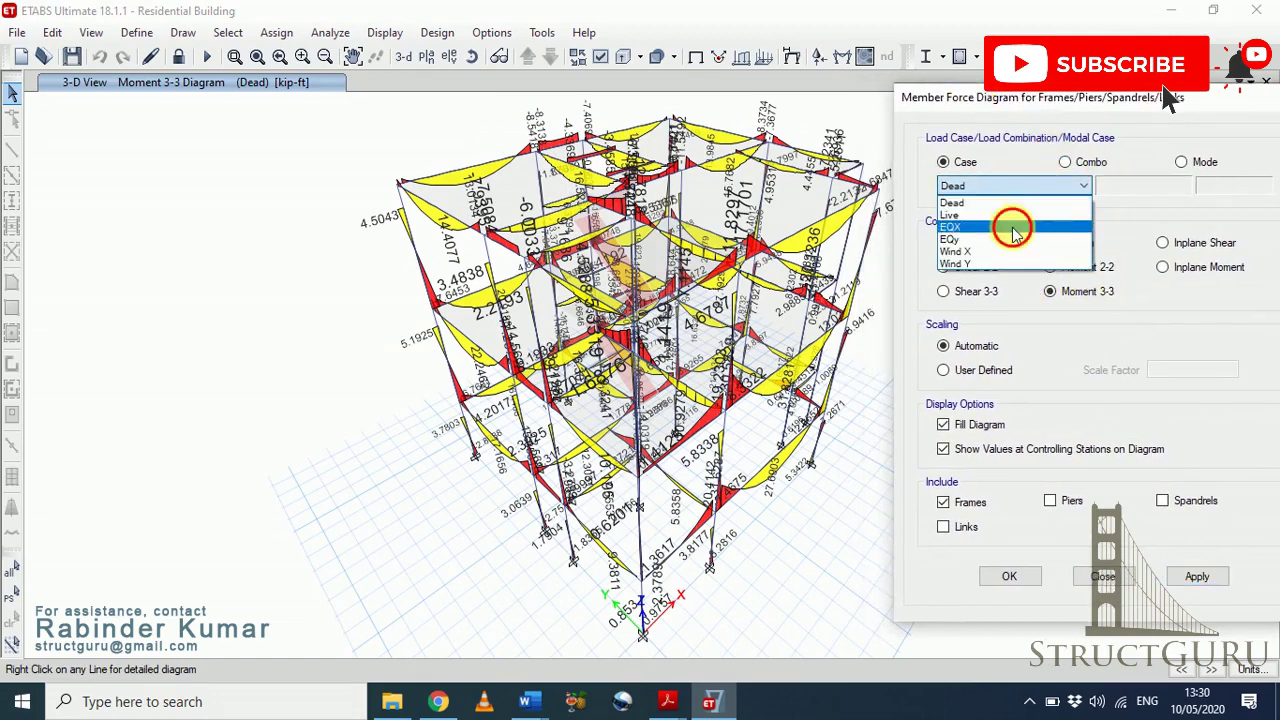
pyautogui.click(1012, 227)
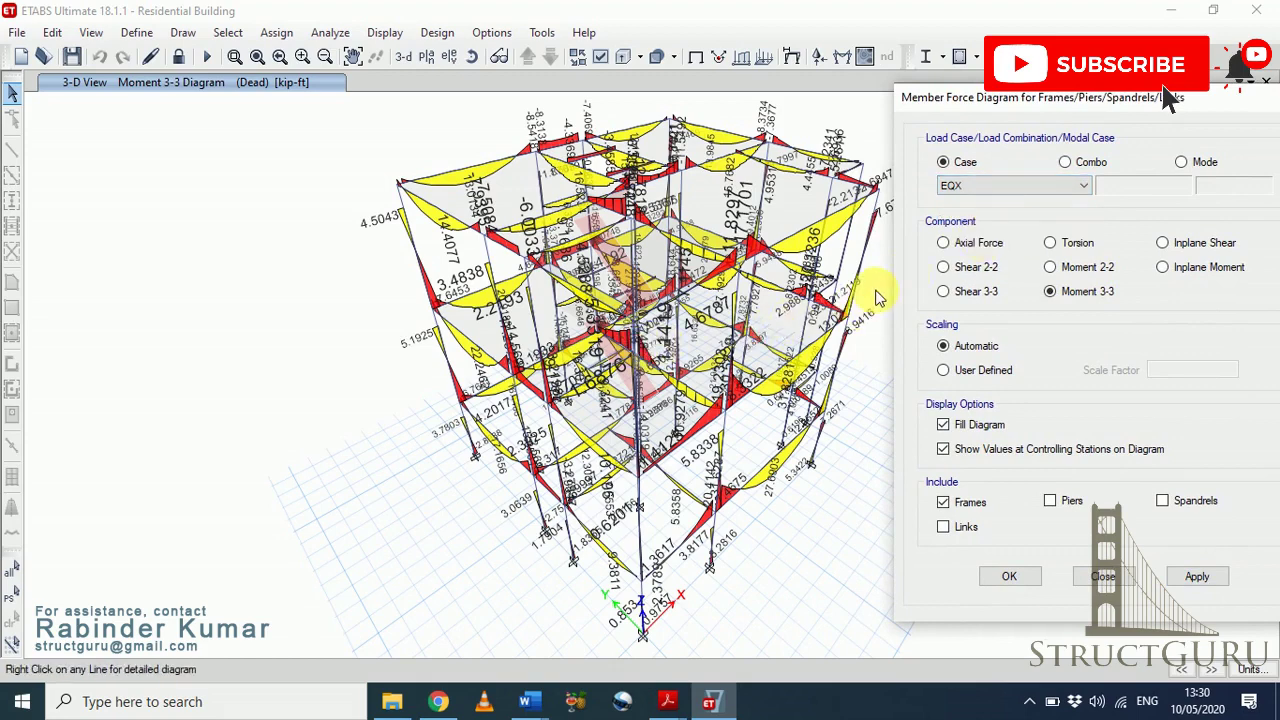
pyautogui.moveTo(628, 345)
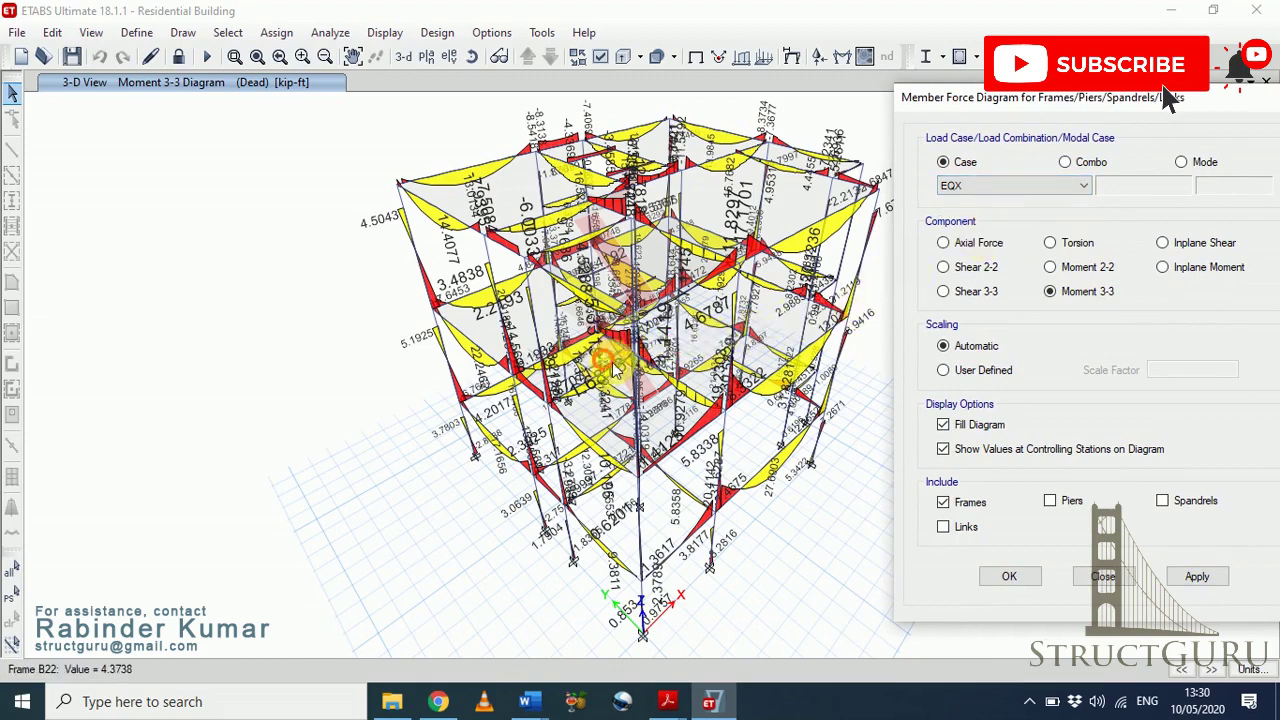
pyautogui.click(1205, 584)
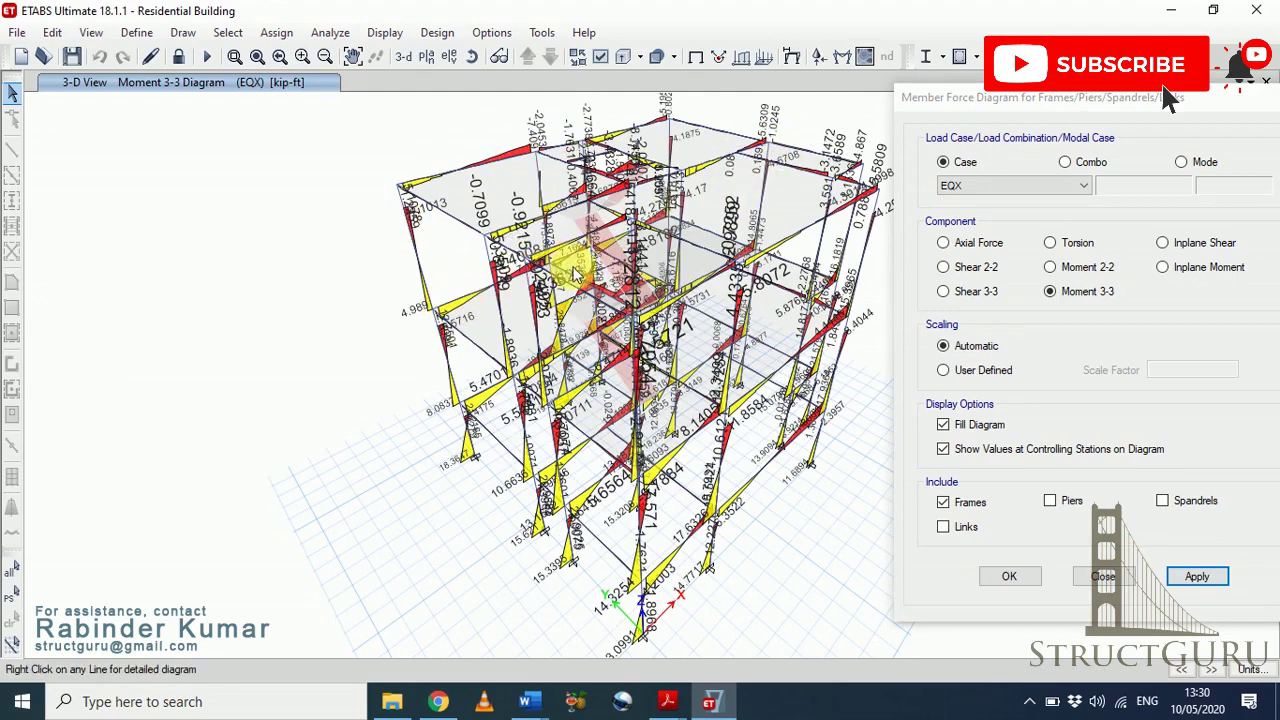
# Step: Switch the Moment 3-3 diagram to the EQy load case and examine the beam moments along the Y direction
pyautogui.click(1032, 190)
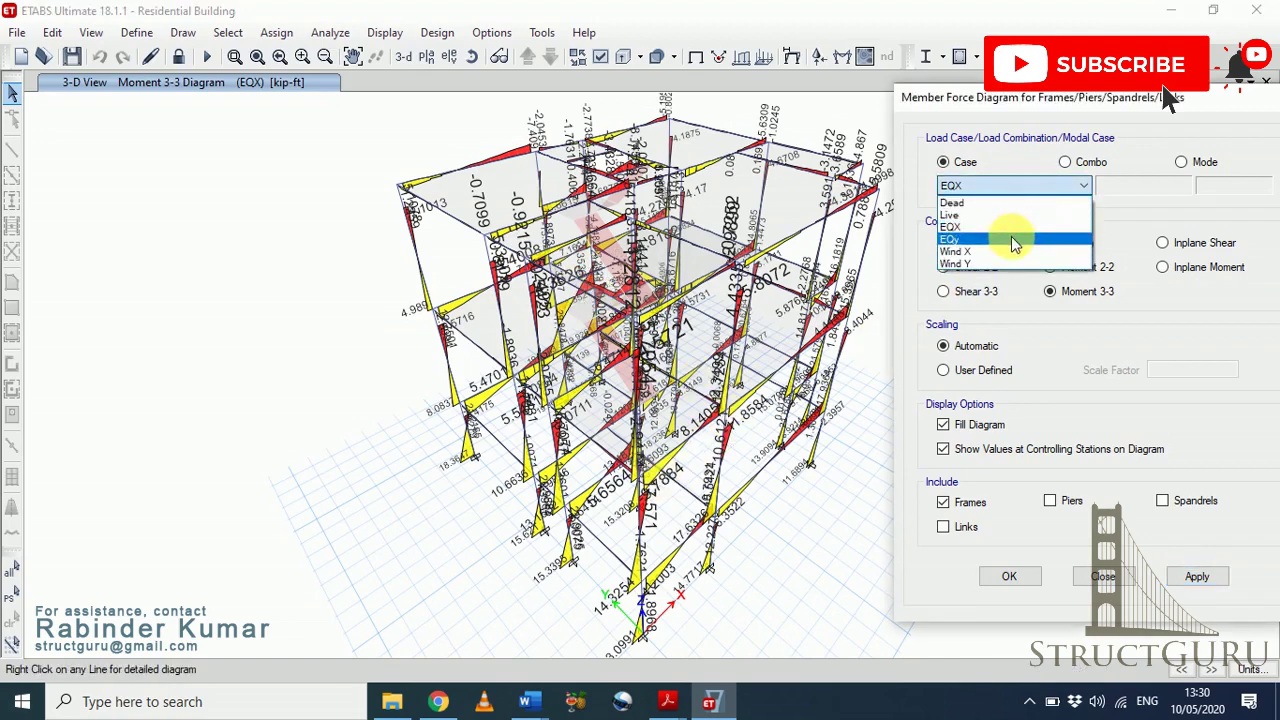
pyautogui.click(1011, 236)
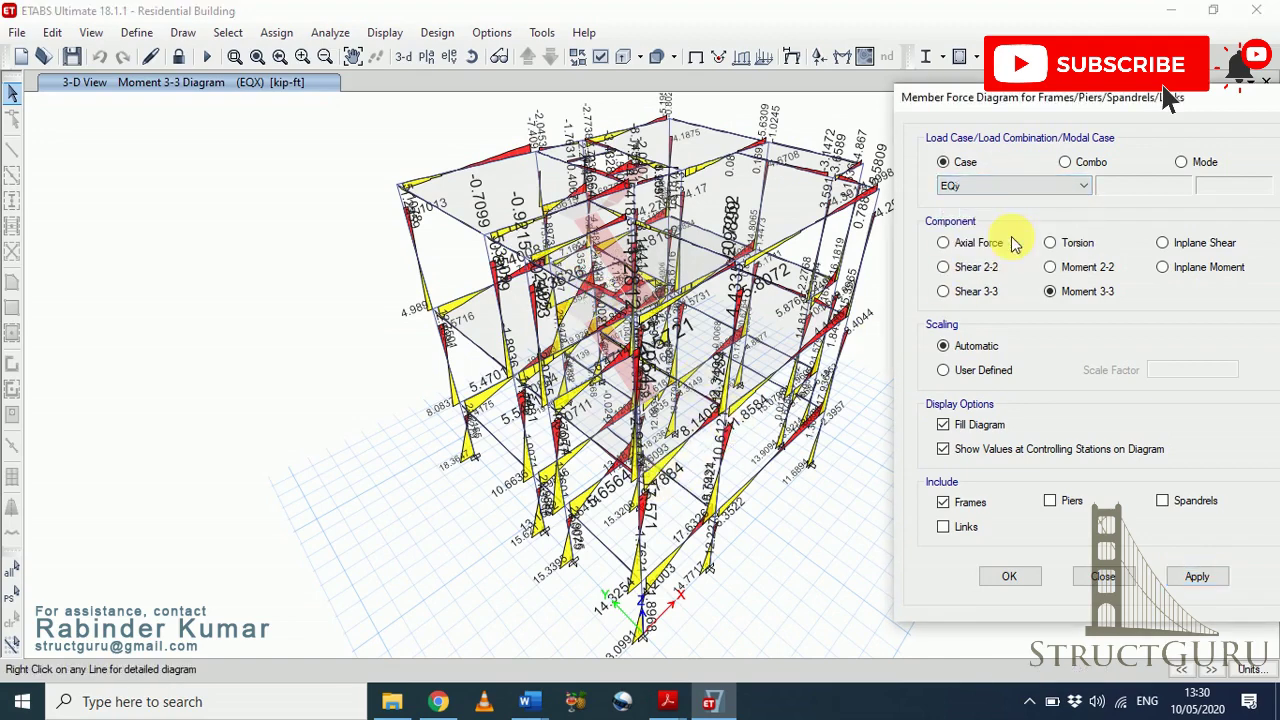
pyautogui.click(1196, 578)
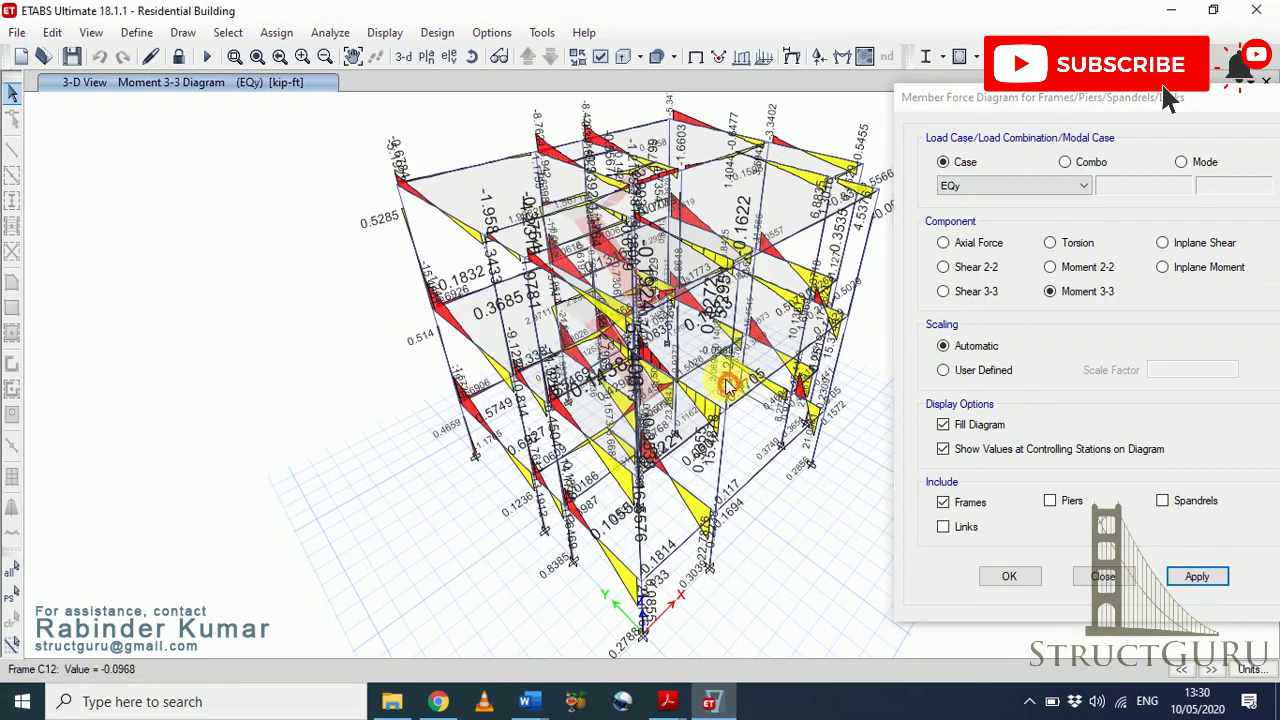
pyautogui.moveTo(395, 185)
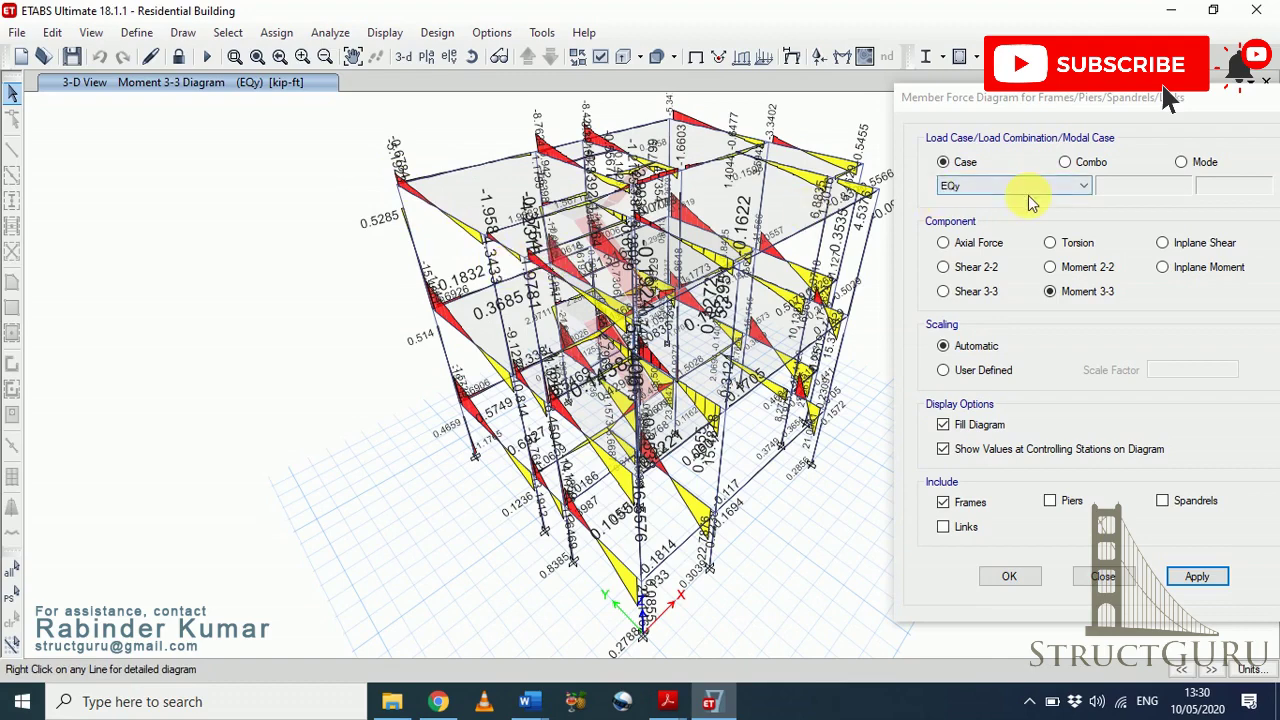
# Step: Display the Axial Force diagram for EQy in the elevation view of grid line A and examine the columns' axial forces
pyautogui.click(991, 240)
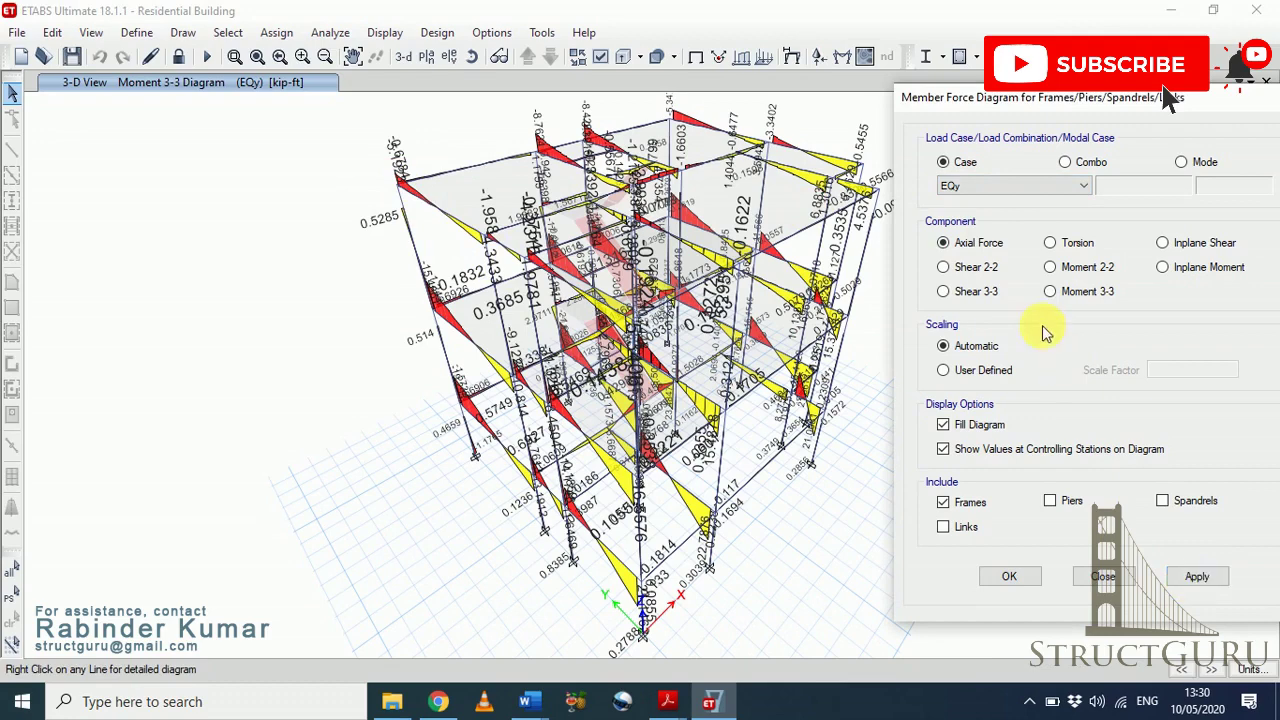
pyautogui.click(1178, 575)
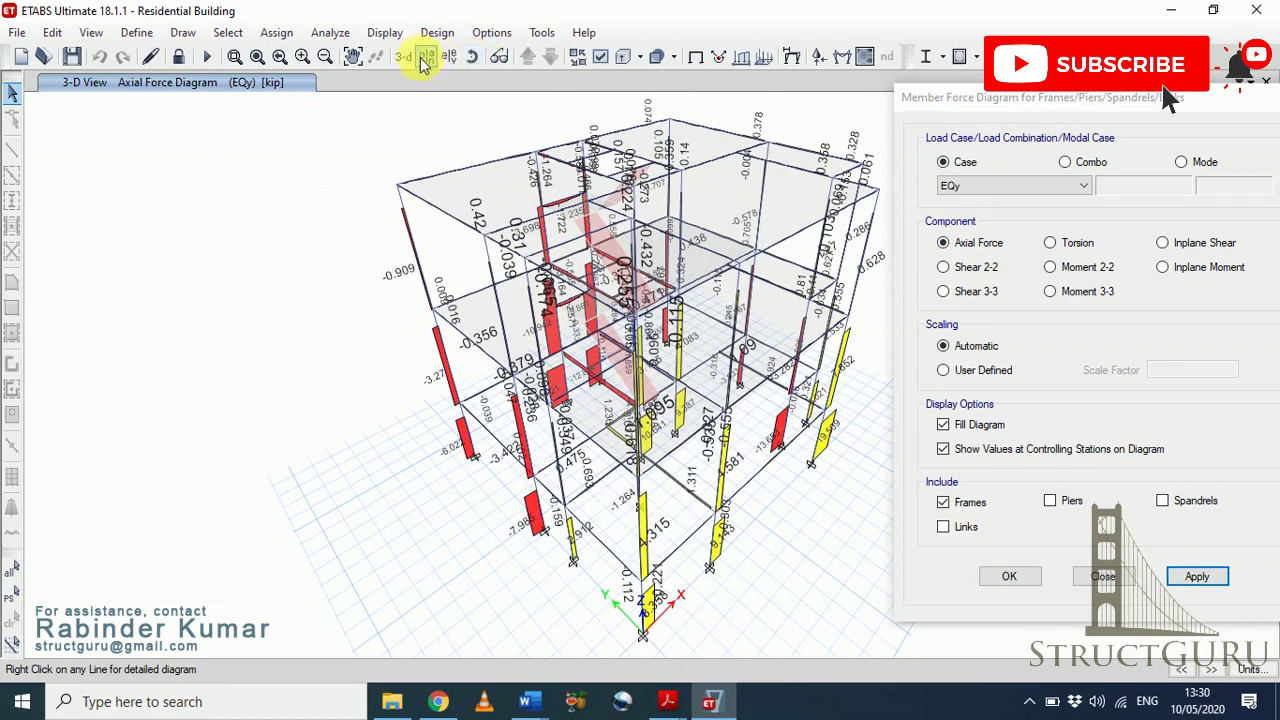
pyautogui.click(450, 57)
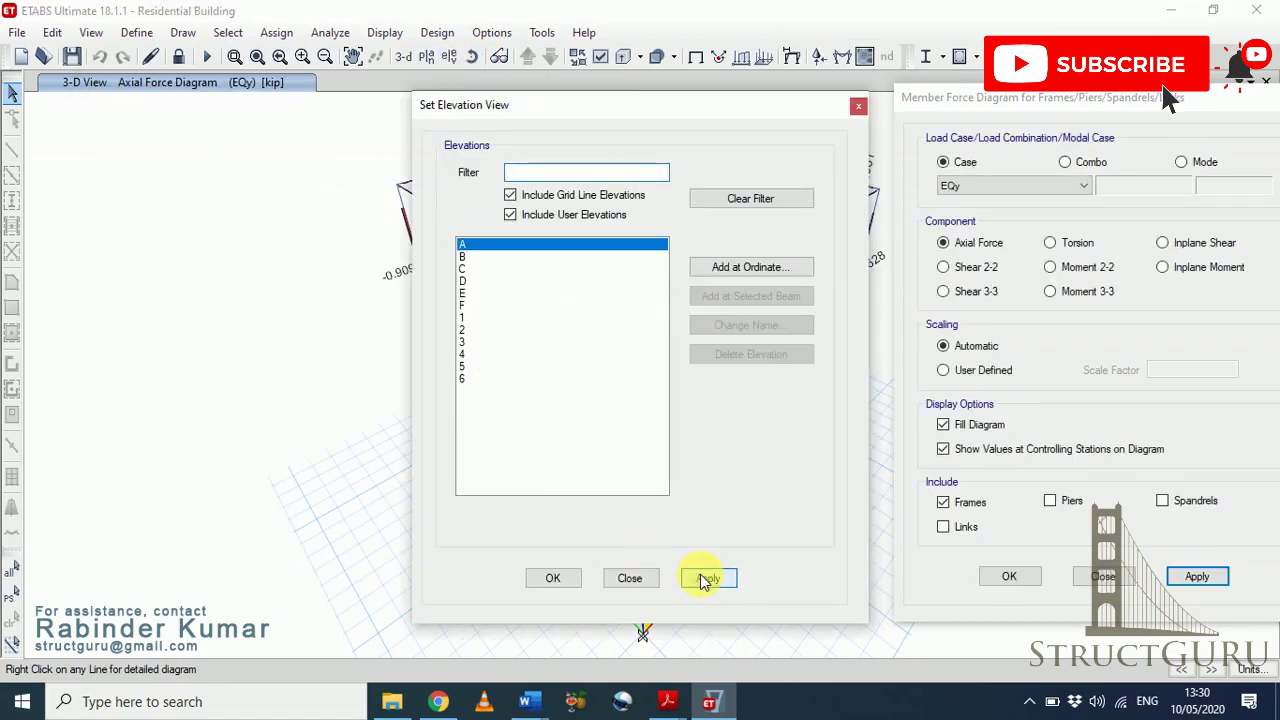
pyautogui.click(706, 578)
pyautogui.click(545, 578)
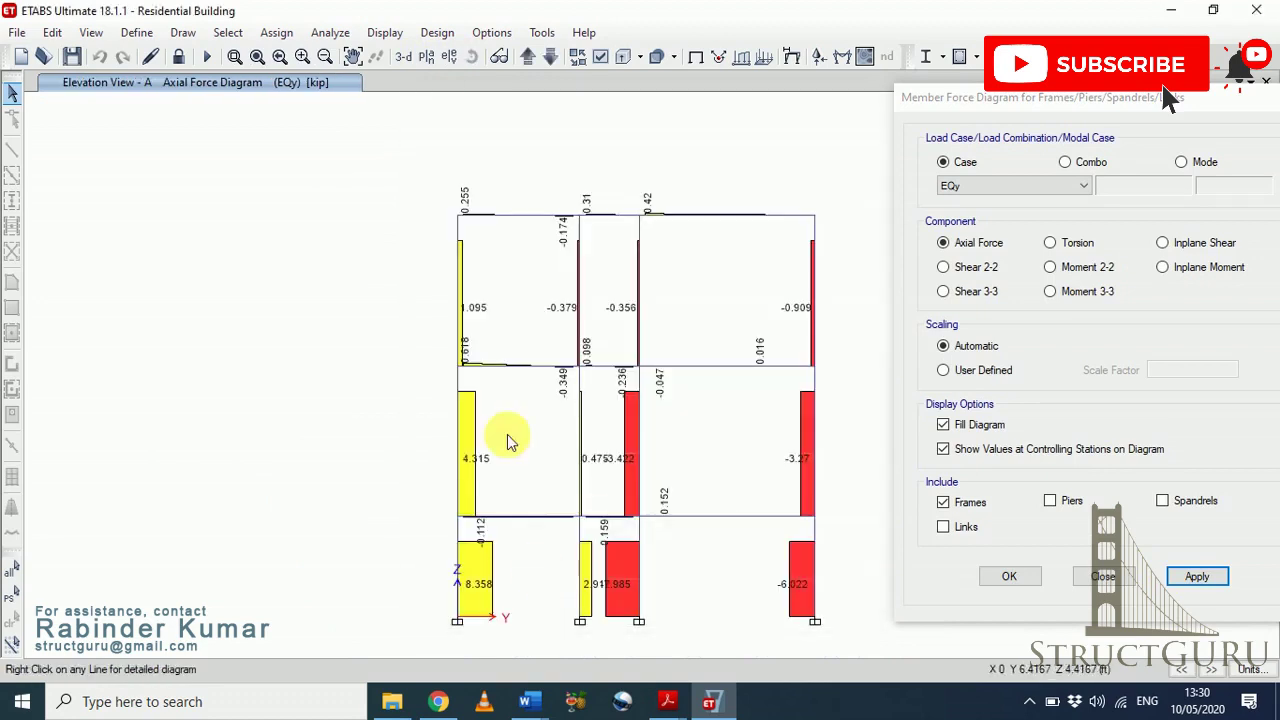
pyautogui.moveTo(457, 247)
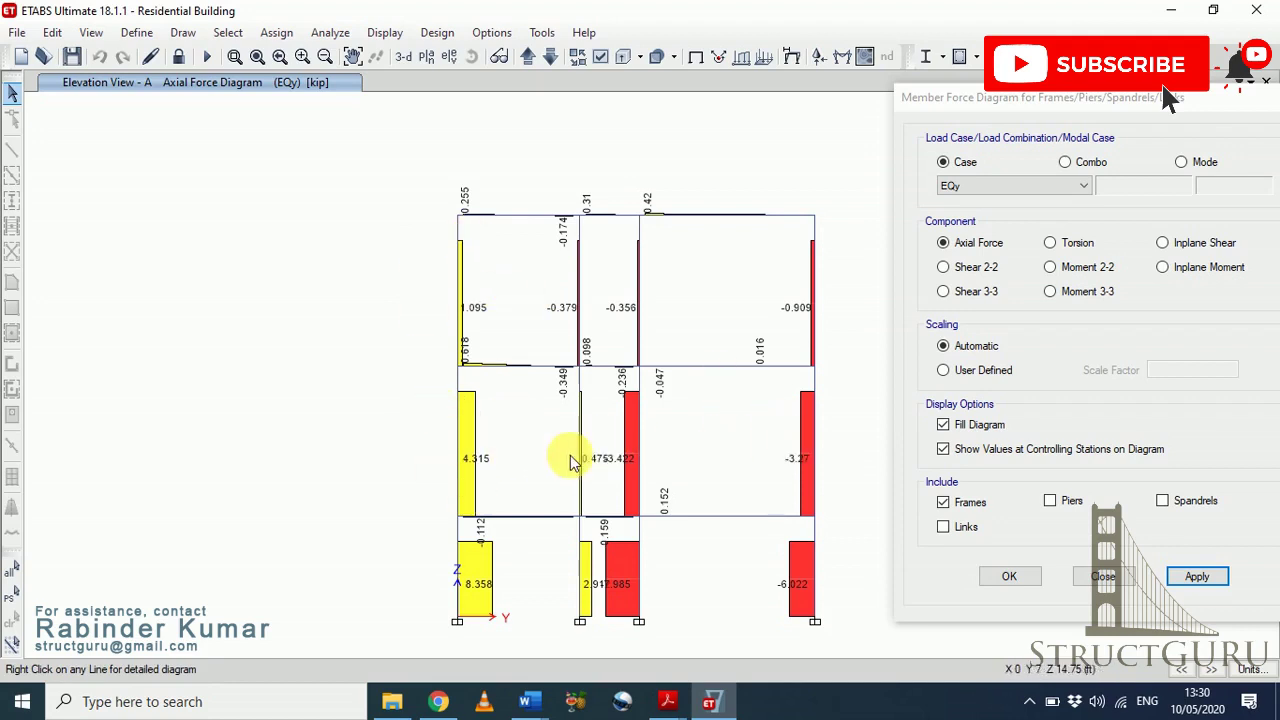
pyautogui.moveTo(585, 637)
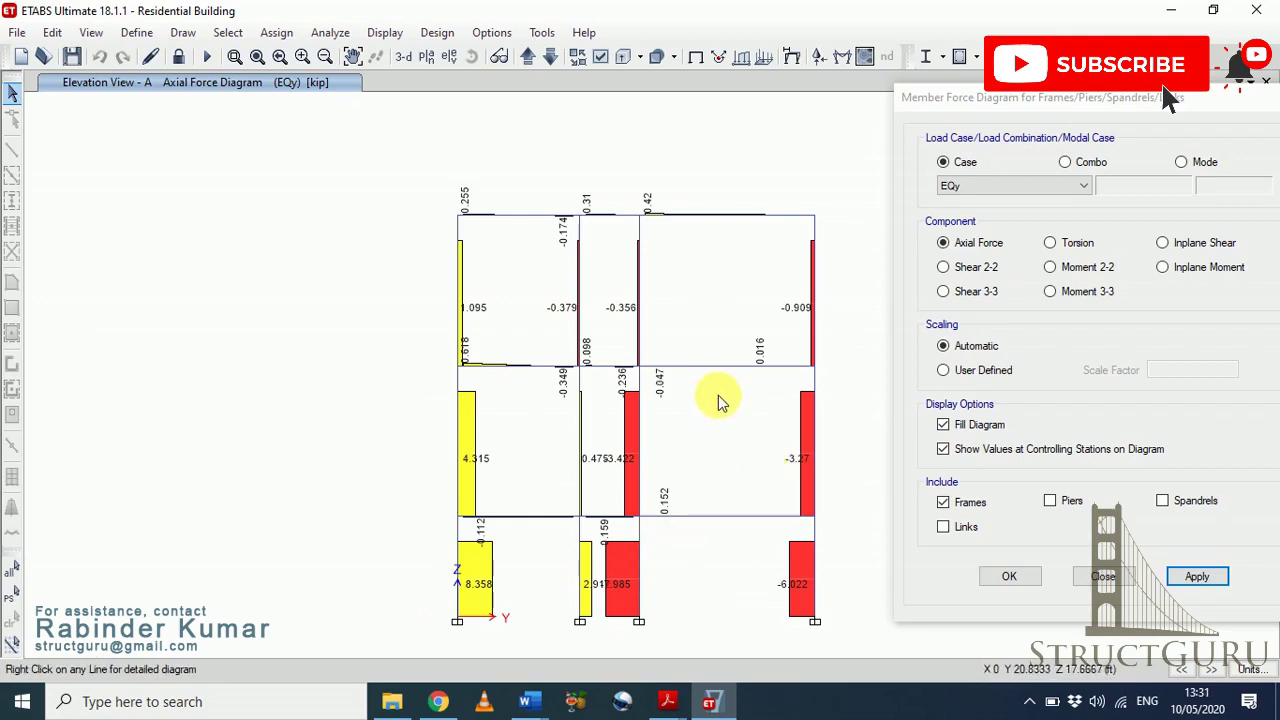
pyautogui.moveTo(648, 352)
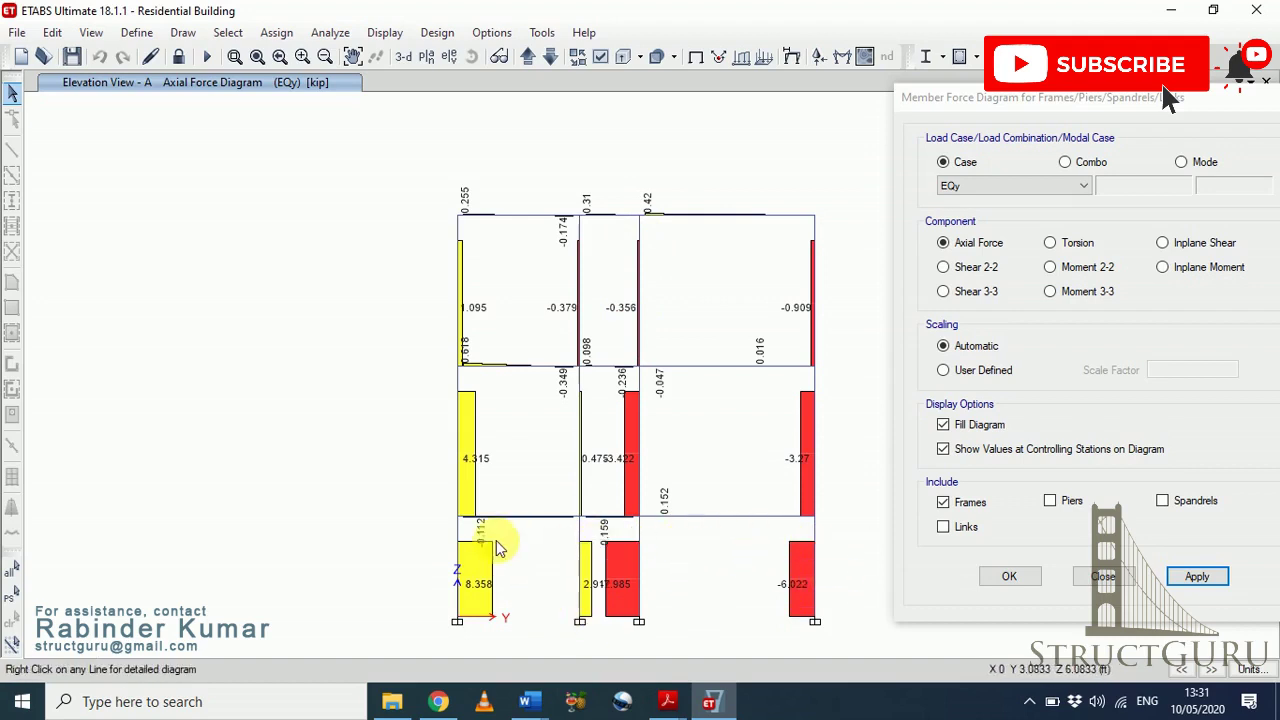
# Step: Show the axial forces for the Dead load case in elevation A and examine them along the columns
pyautogui.click(1042, 192)
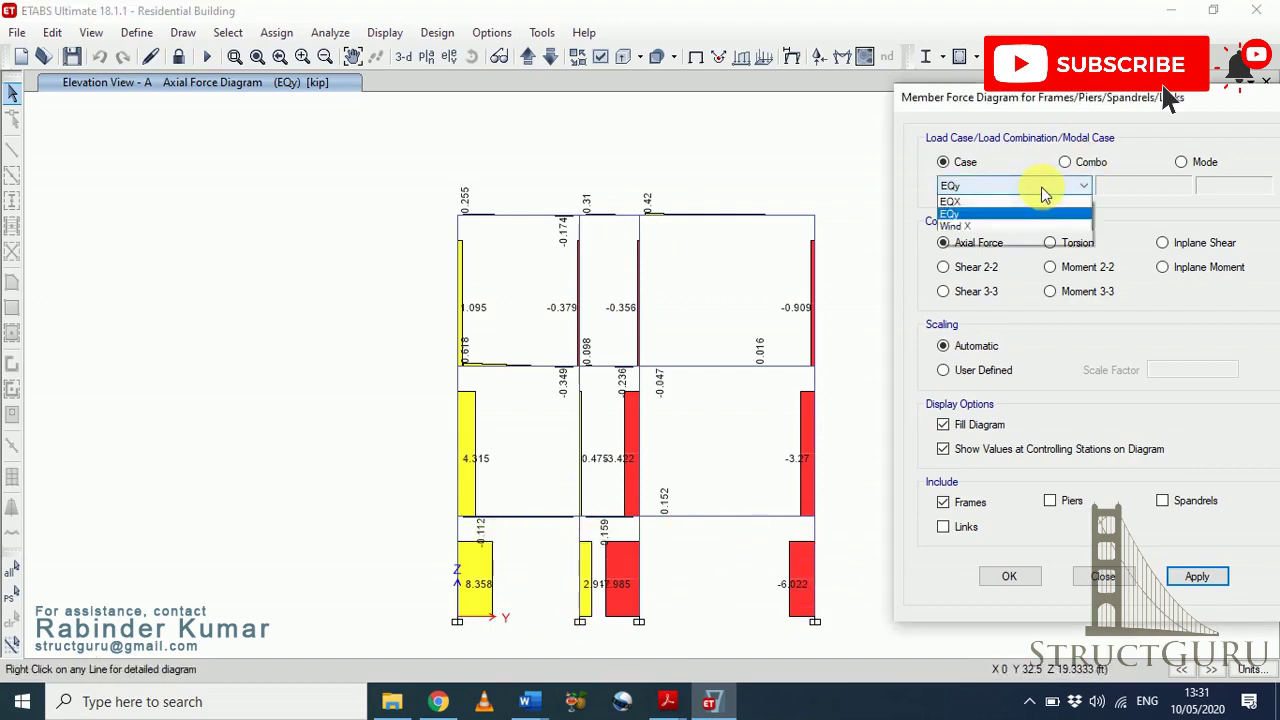
pyautogui.click(1018, 203)
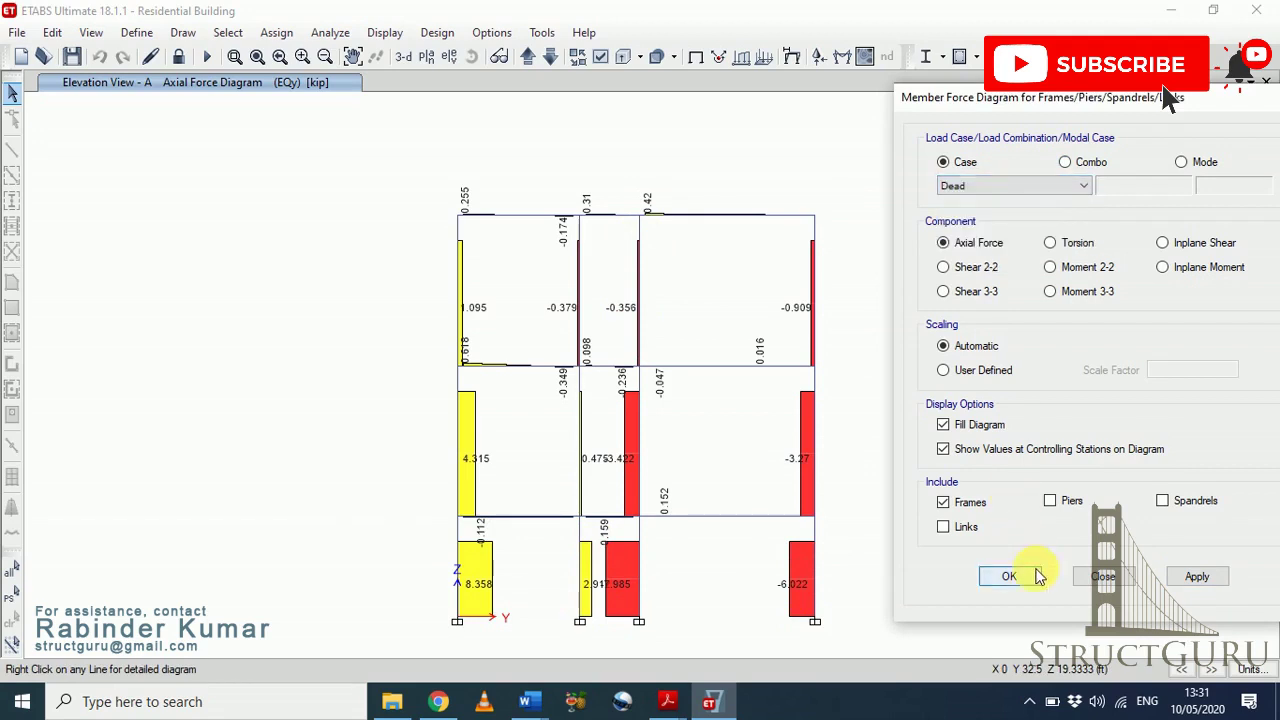
pyautogui.click(1205, 580)
pyautogui.click(731, 368)
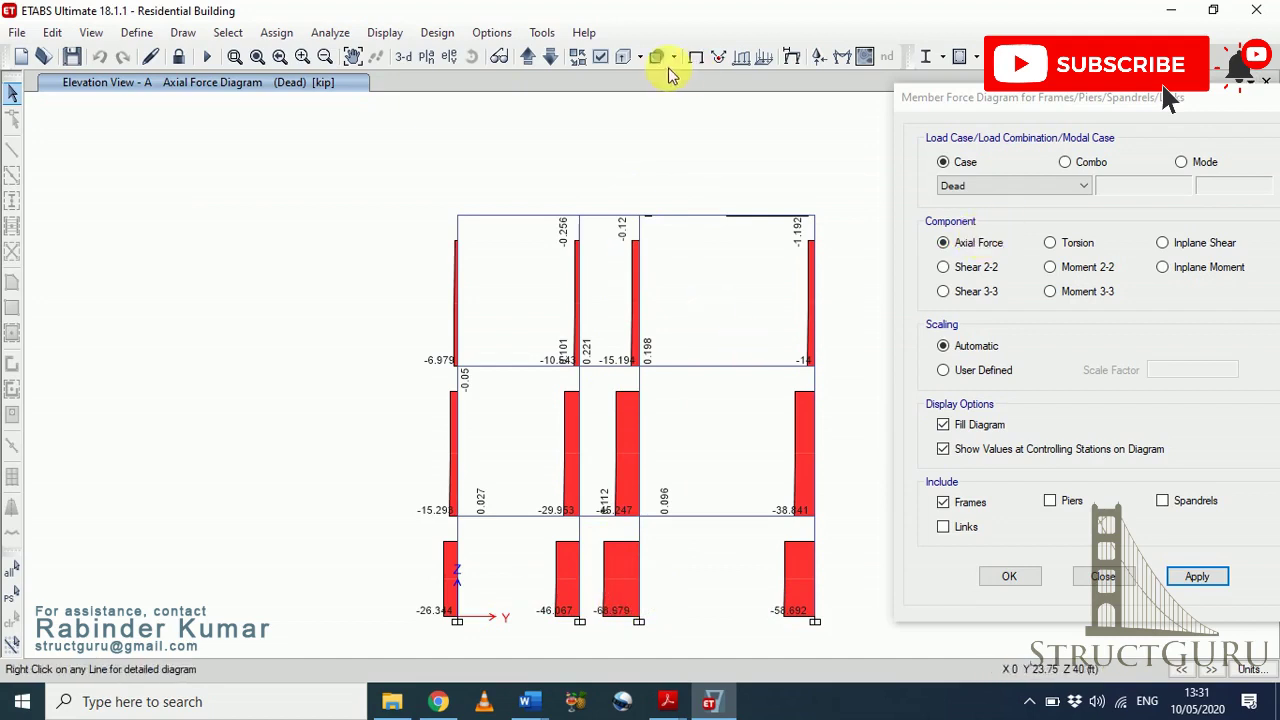
# Step: Step to elevation B and back to A, close the force diagram settings and restore the default 3D view
pyautogui.click(530, 57)
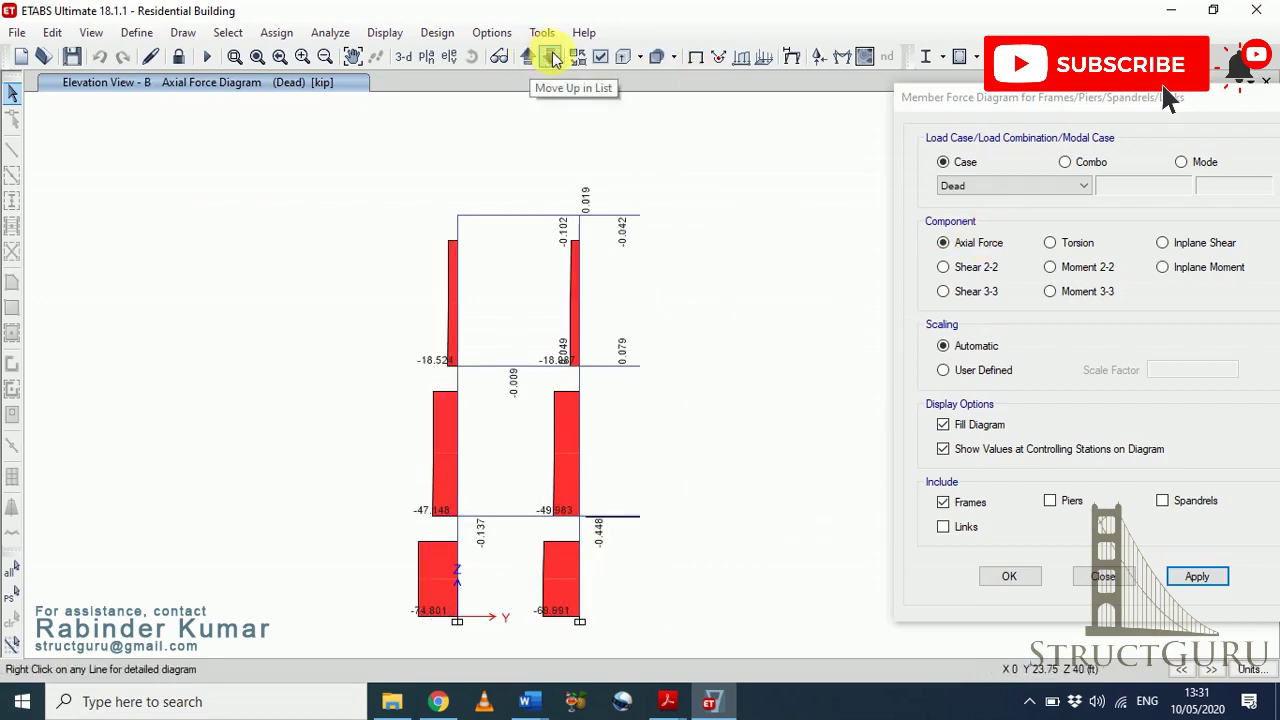
pyautogui.click(551, 57)
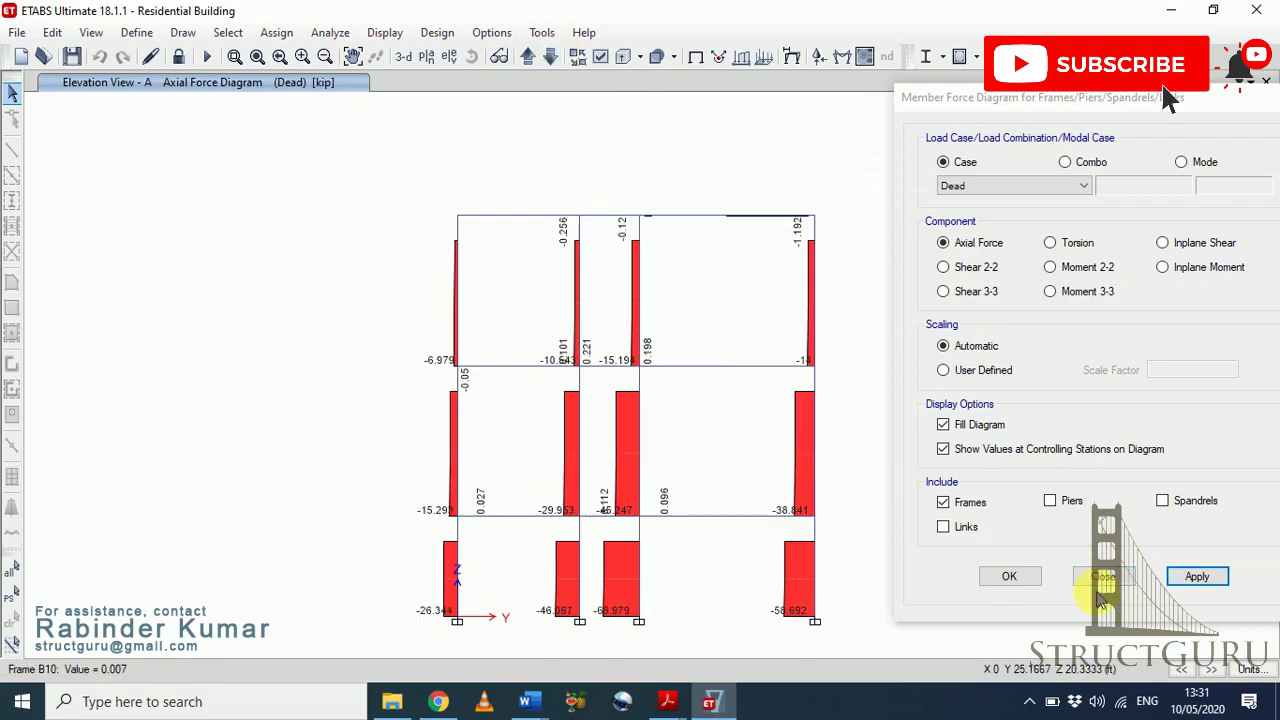
pyautogui.click(1010, 580)
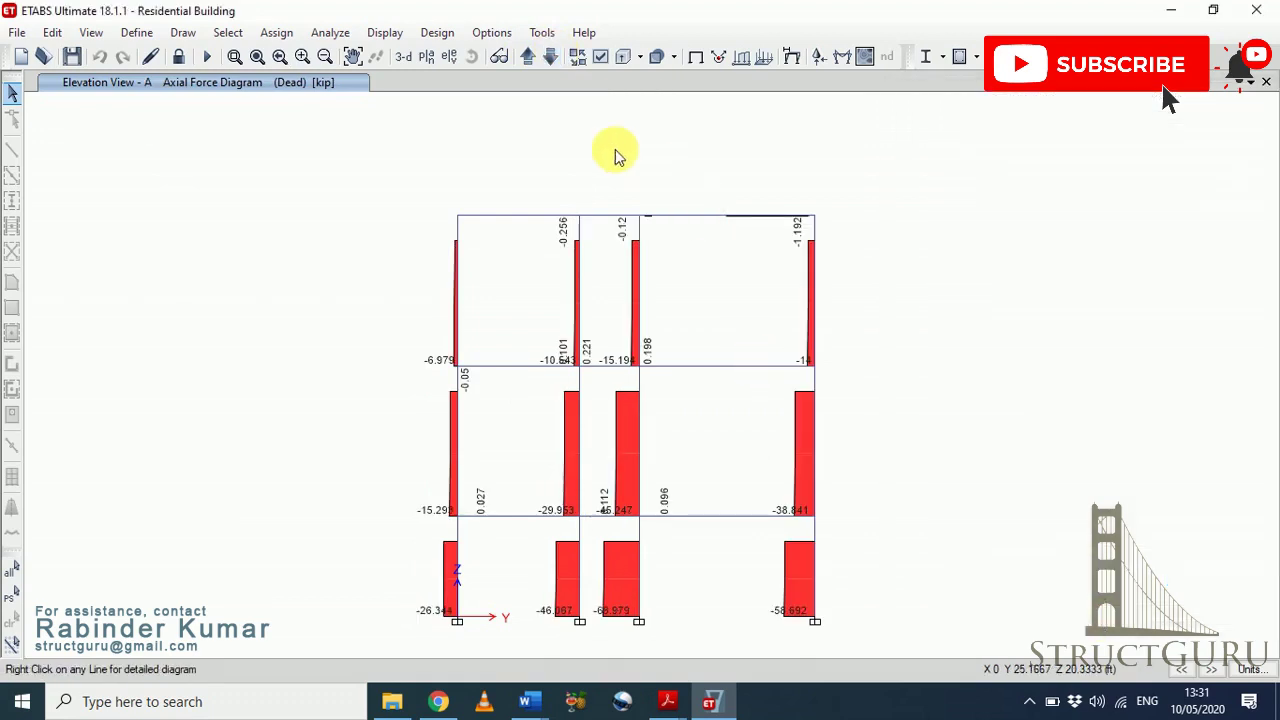
pyautogui.click(403, 57)
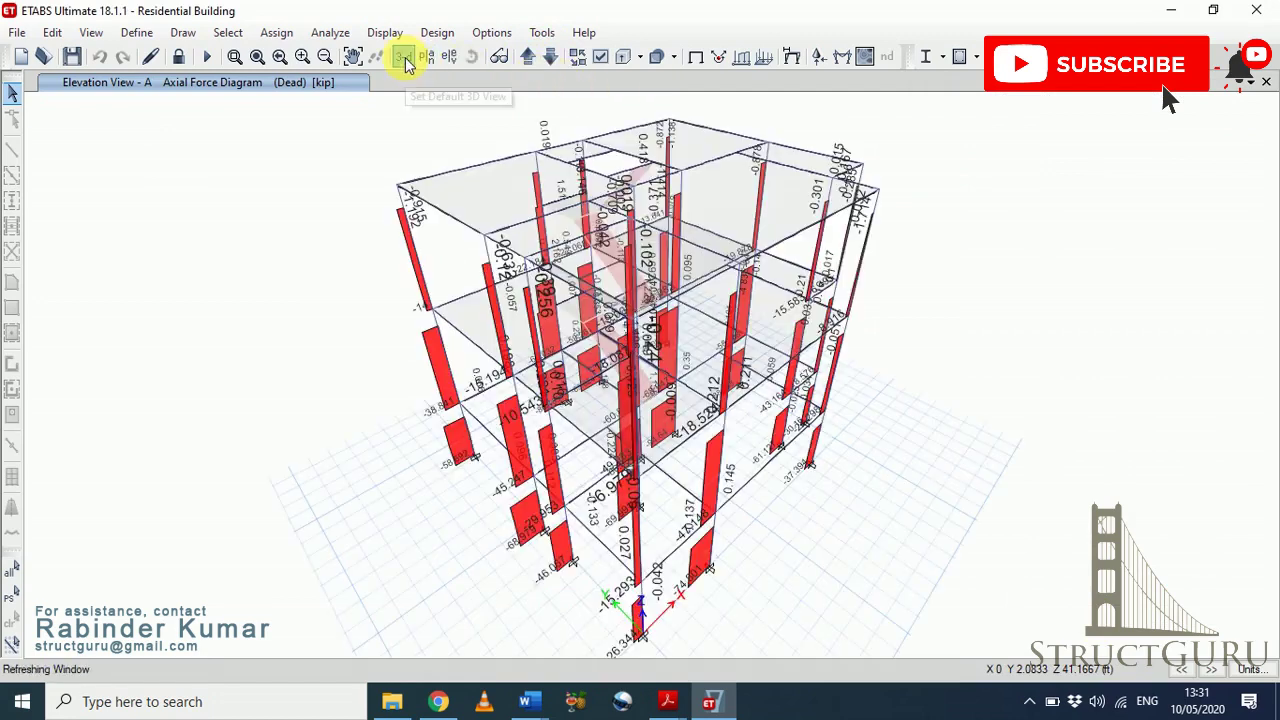
# Step: Display the support reactions for the Dead load case as tabulated Fz, Mx, My and Mz values
pyautogui.click(819, 60)
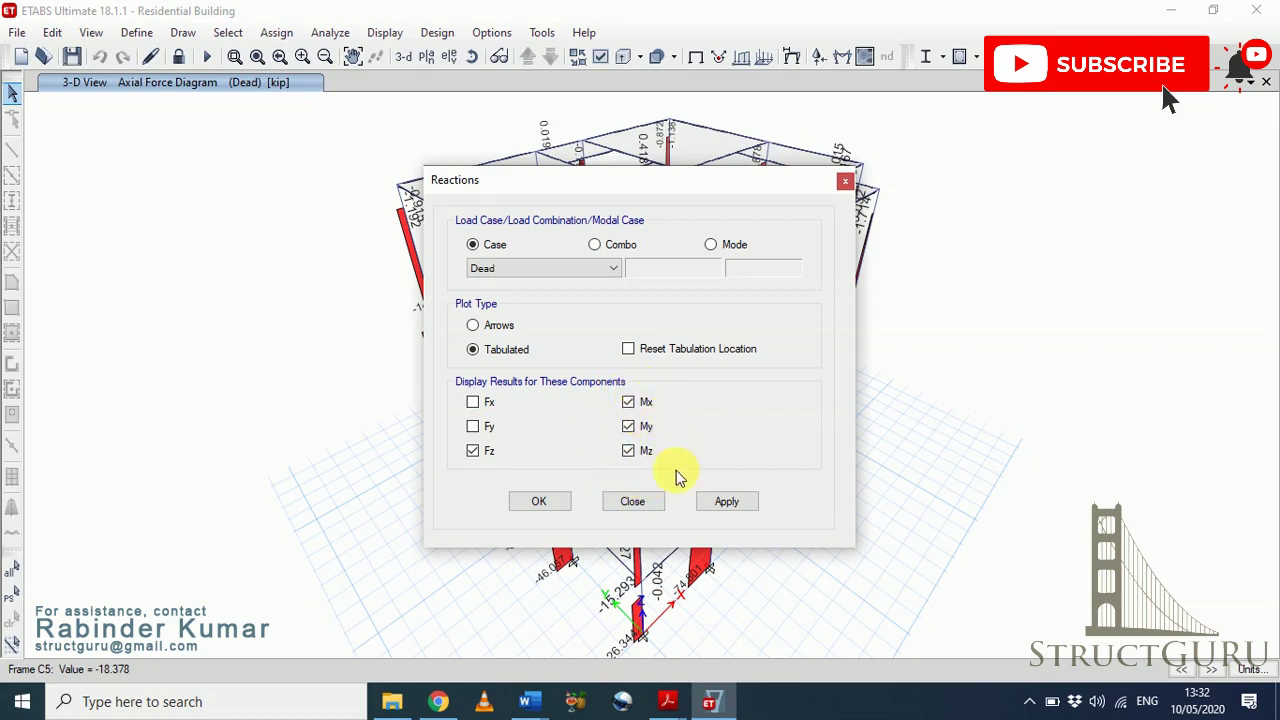
pyautogui.click(490, 330)
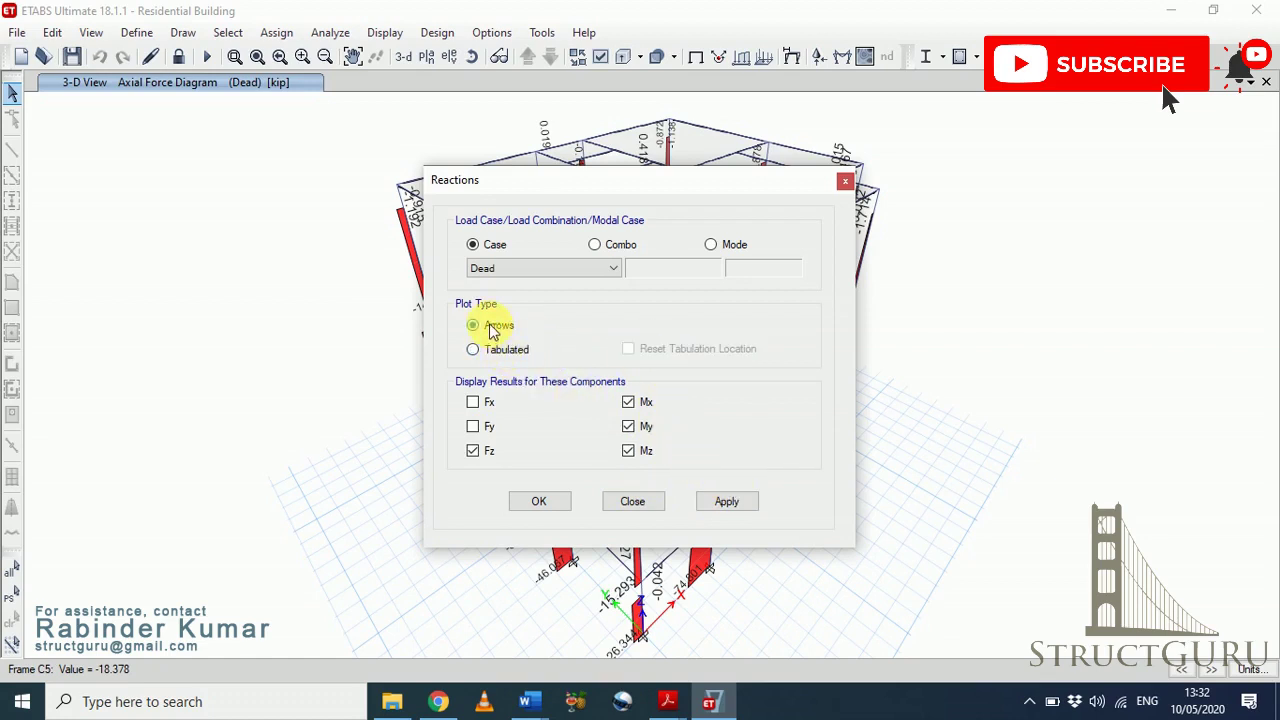
pyautogui.click(491, 349)
pyautogui.click(727, 501)
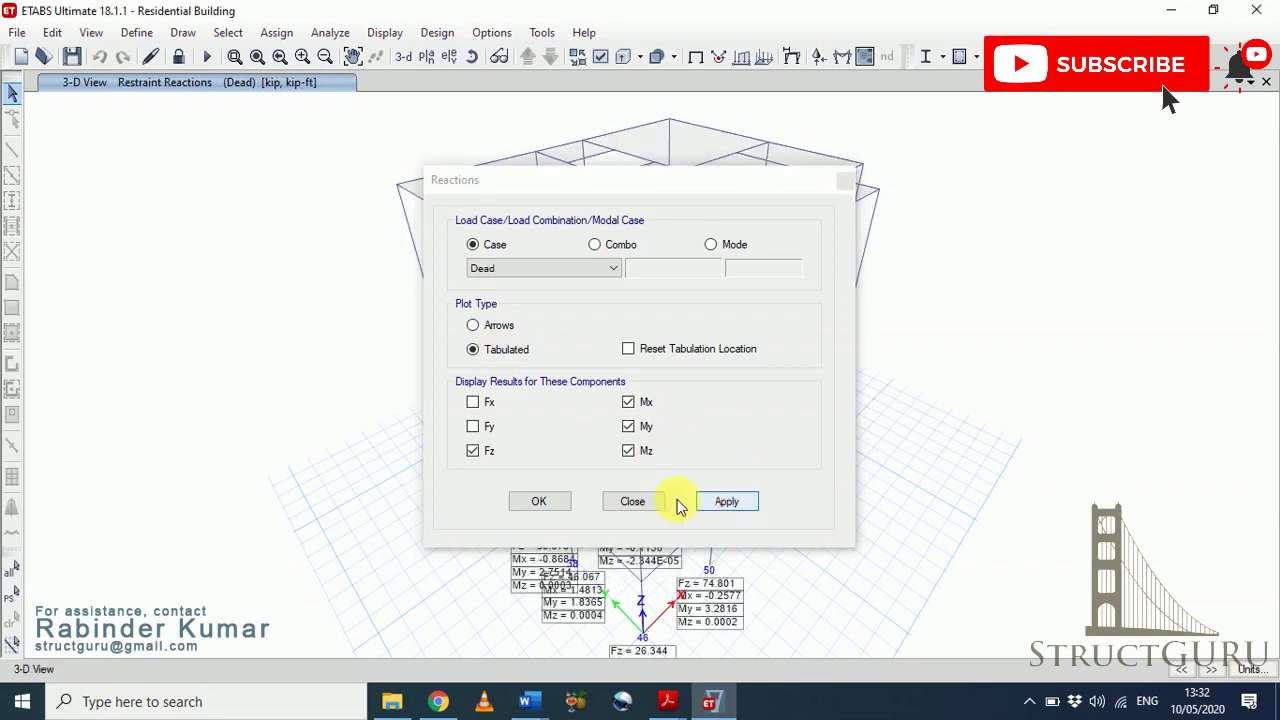
pyautogui.click(545, 502)
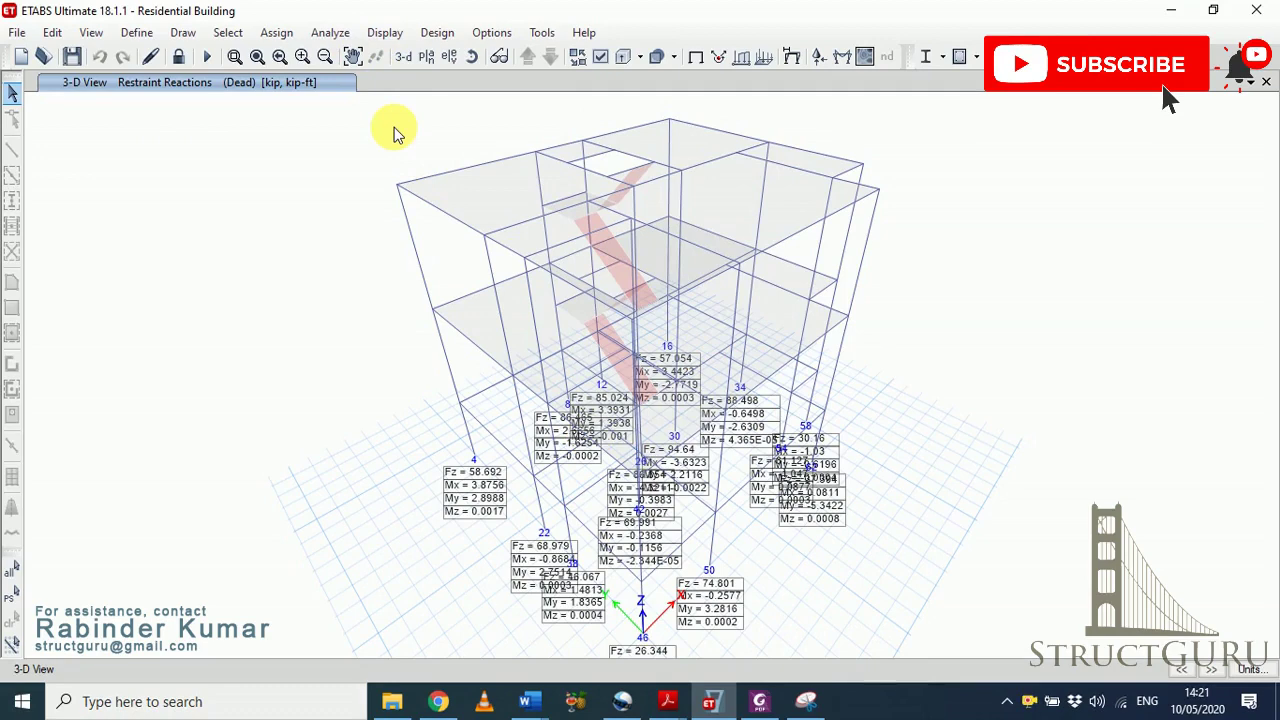
# Step: Open the story response plots and show the maximum story displacement for the EQX load case
pyautogui.click(383, 33)
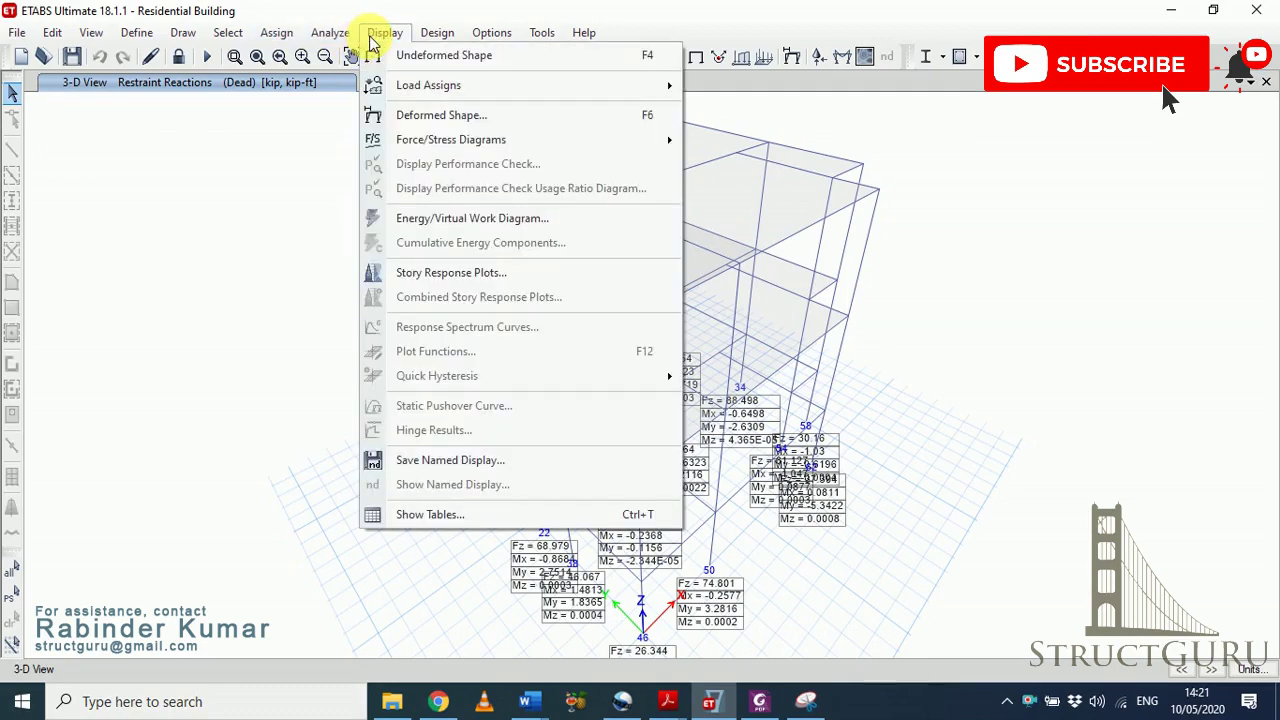
pyautogui.click(425, 280)
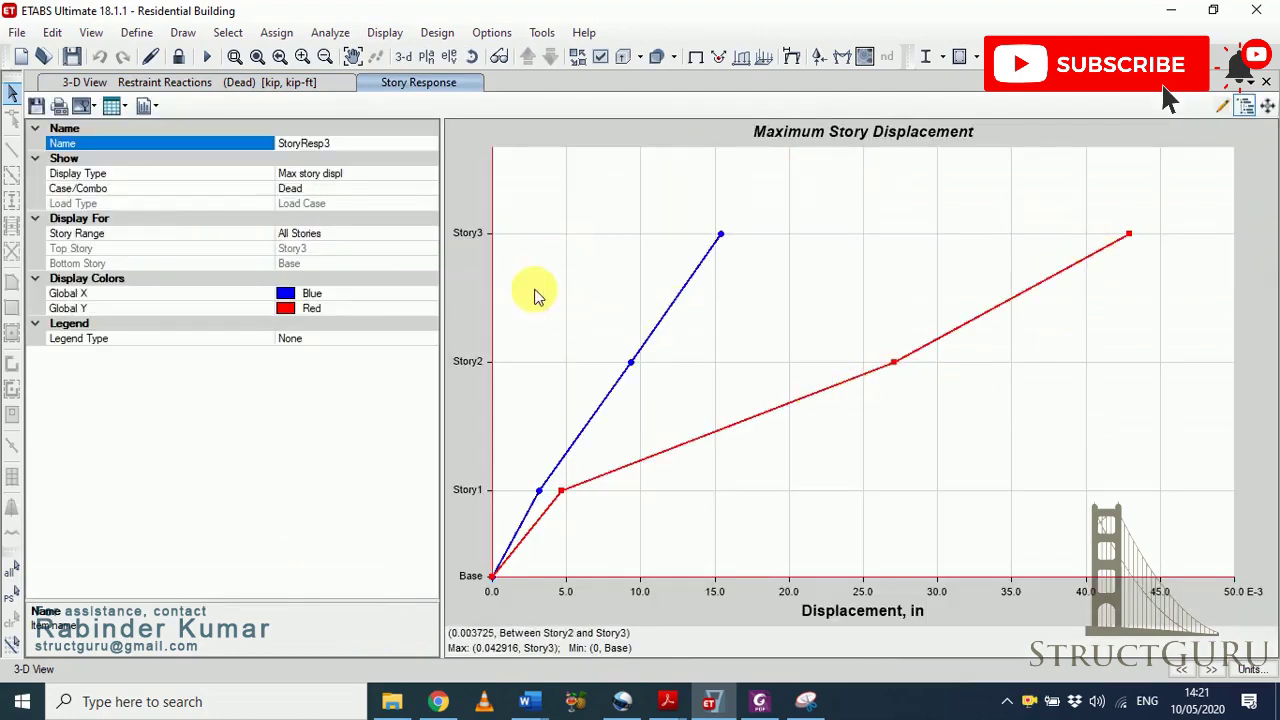
pyautogui.click(403, 192)
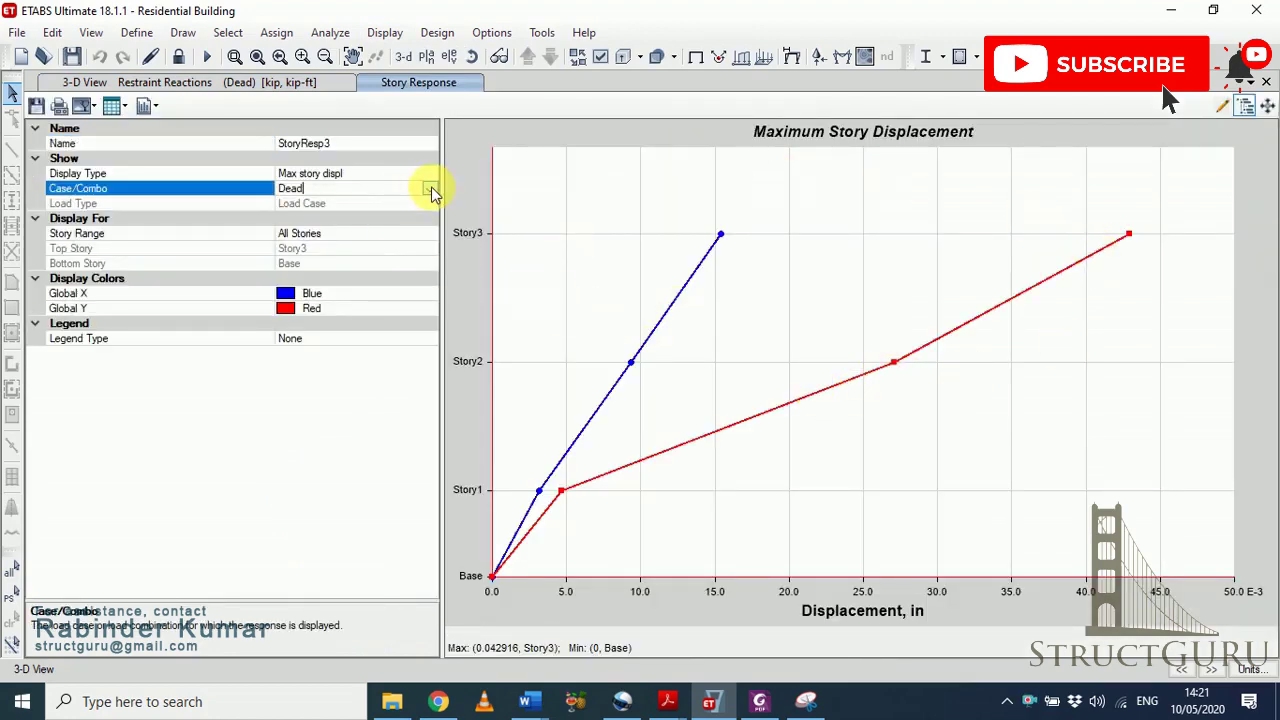
pyautogui.click(429, 189)
pyautogui.moveTo(437, 317); pyautogui.dragTo(429, 360)
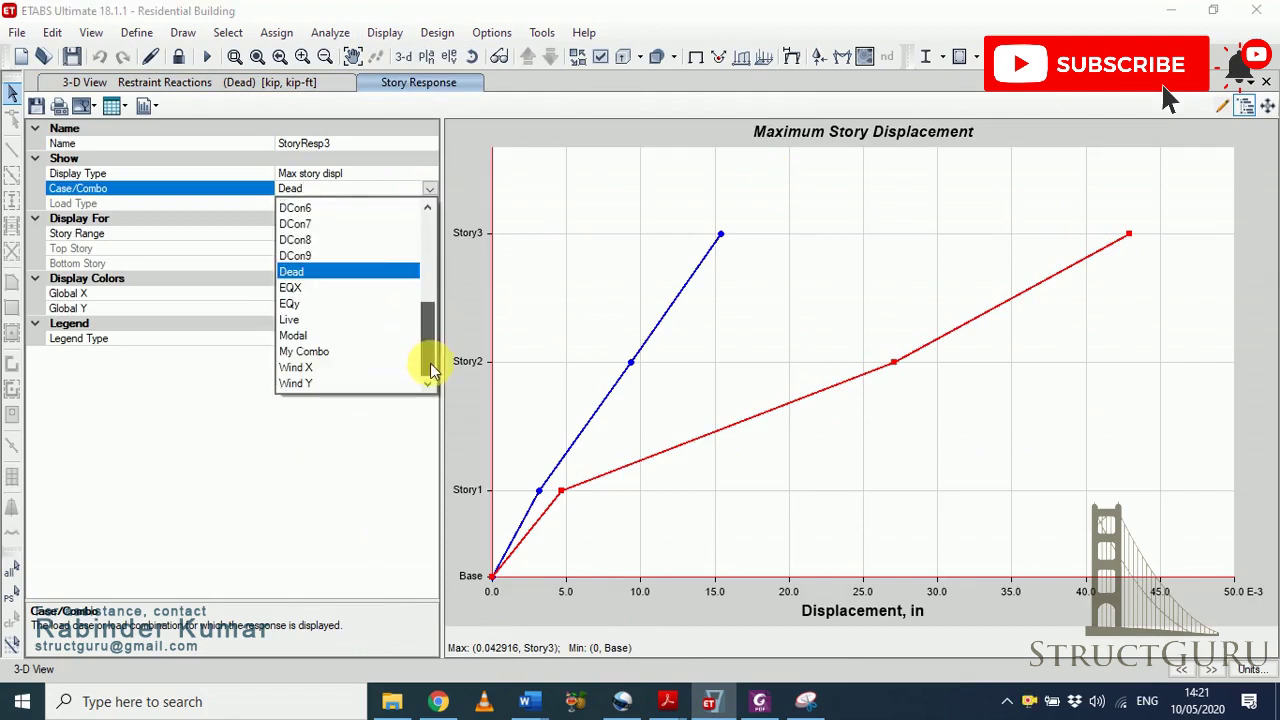
pyautogui.click(378, 290)
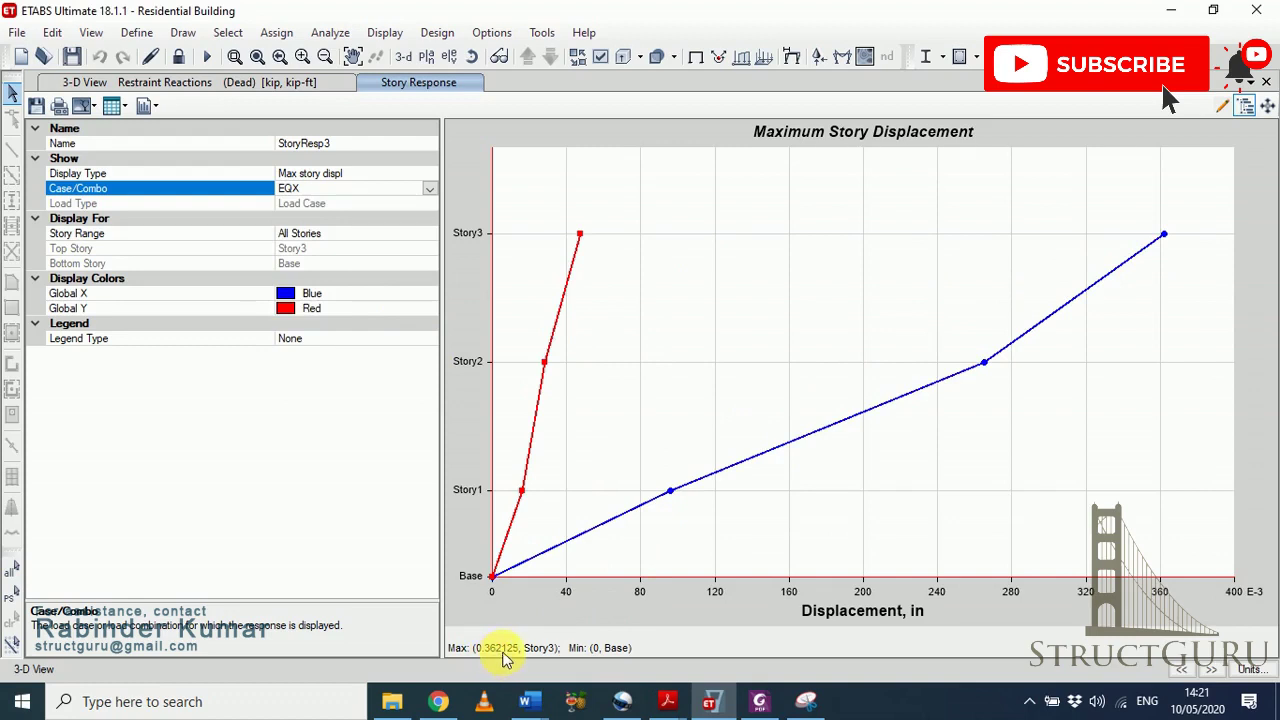
# Step: Switch the maximum story displacement plot to the EQy load case
pyautogui.click(432, 177)
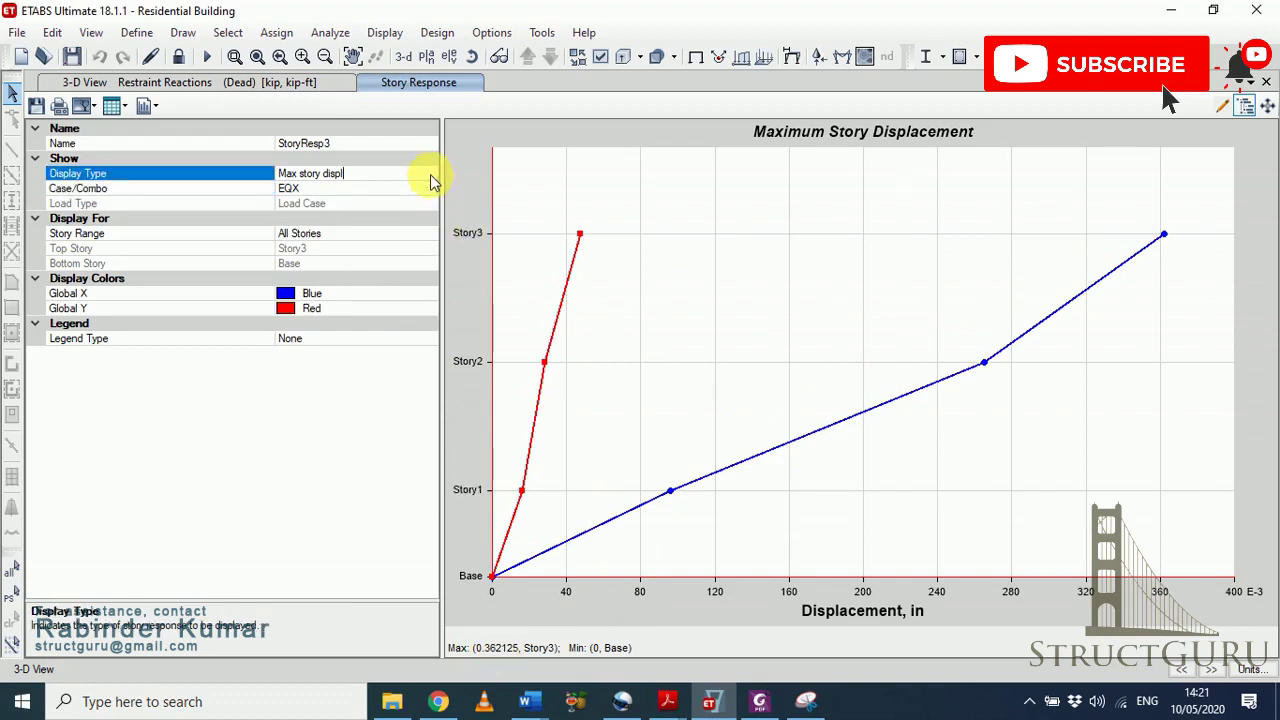
pyautogui.click(428, 188)
pyautogui.click(429, 190)
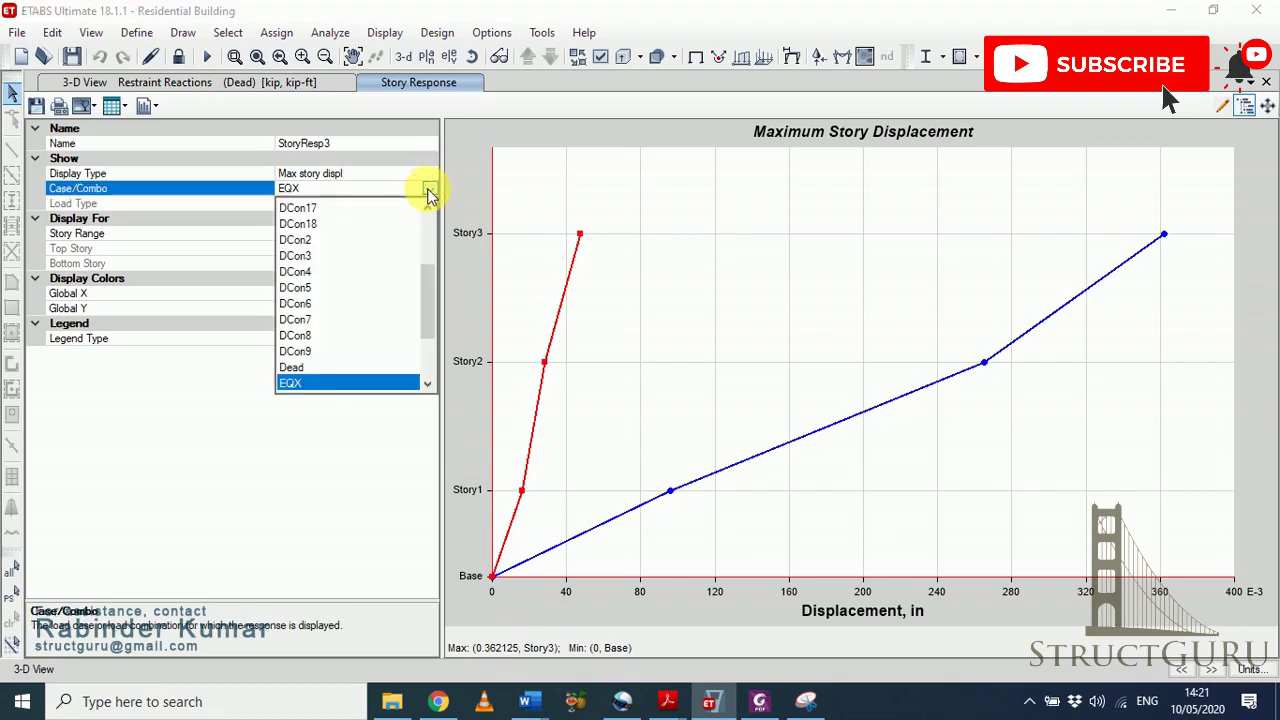
pyautogui.click(427, 384)
pyautogui.click(395, 387)
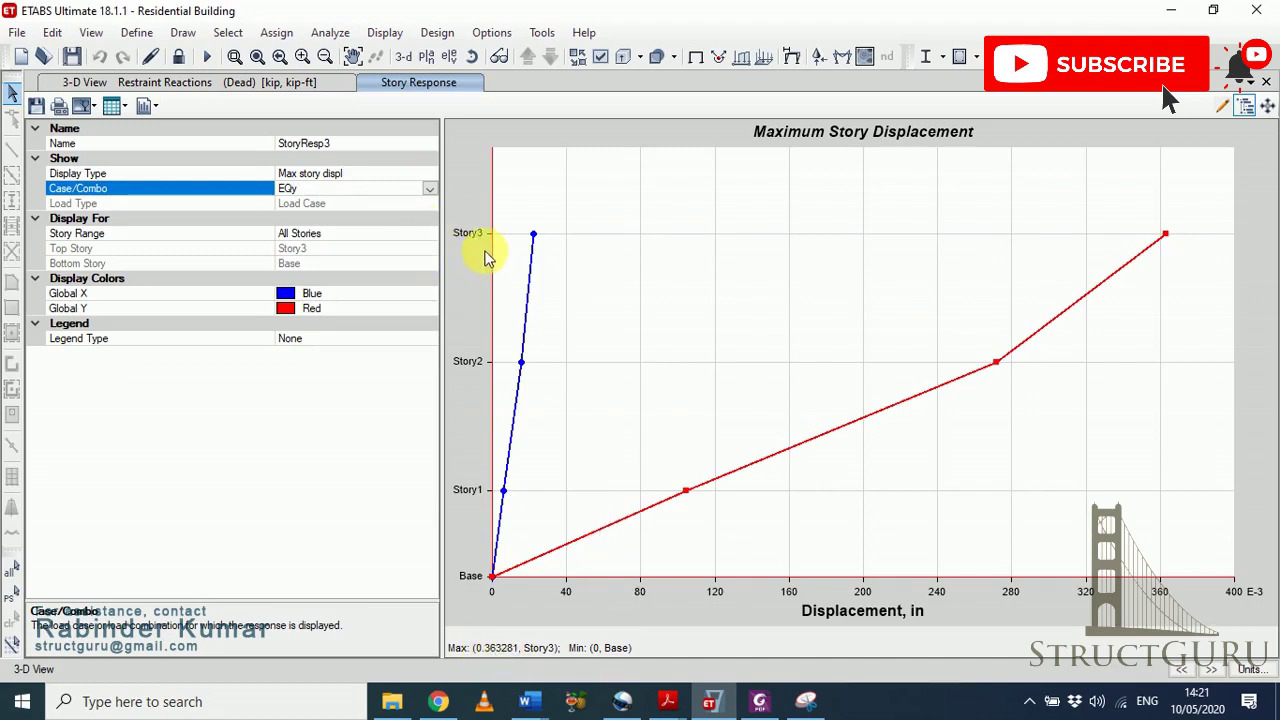
# Step: Switch the maximum story displacement plot back to the EQX load case
pyautogui.click(429, 189)
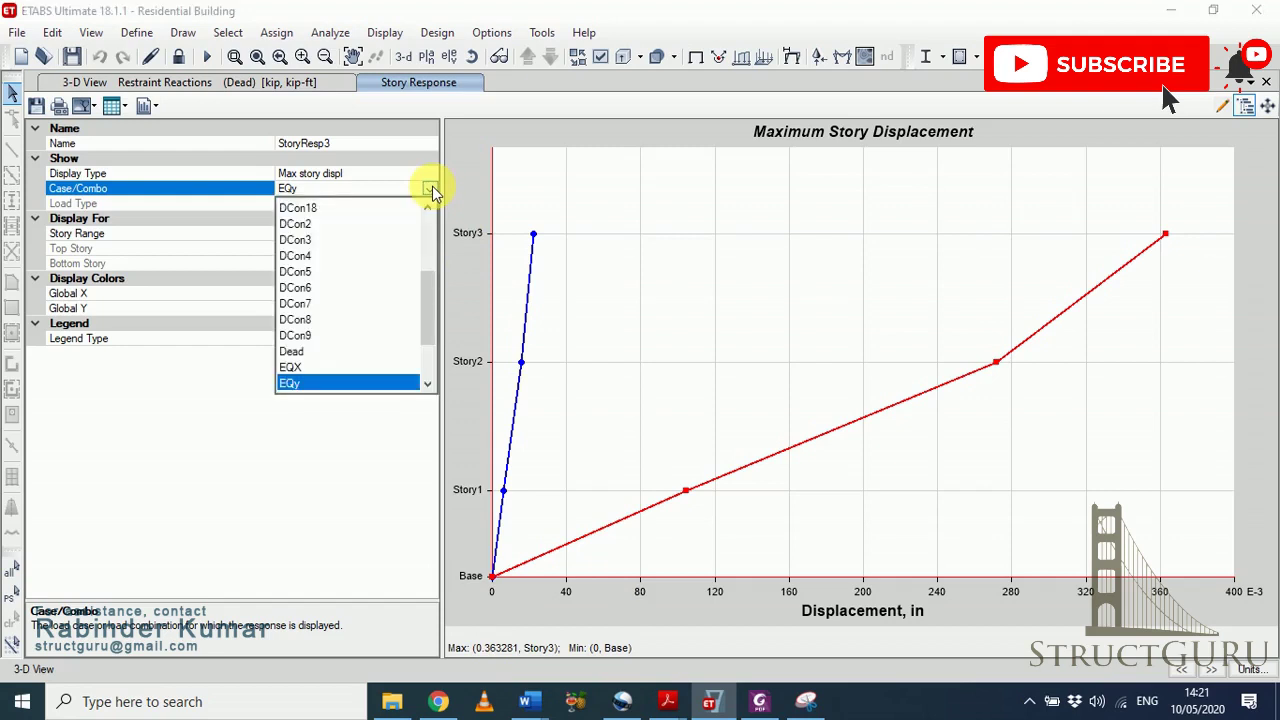
pyautogui.click(371, 368)
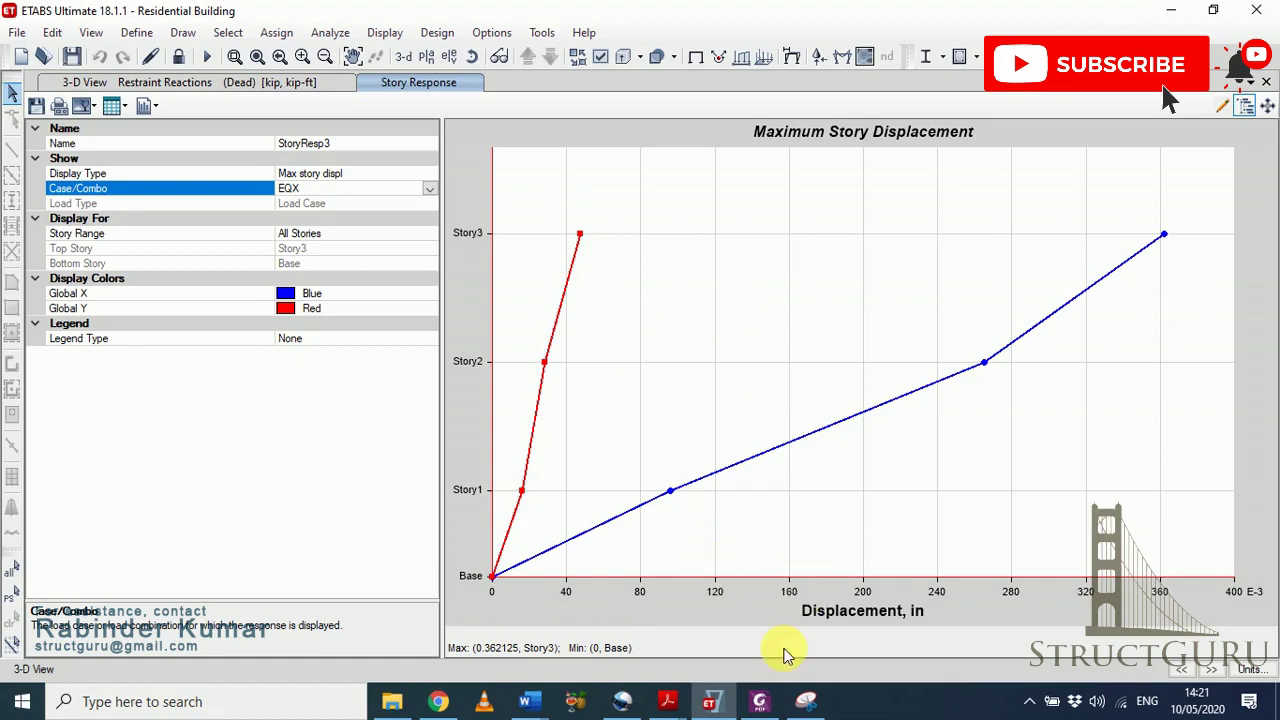
# Step: Consult Table 12.12-1 Allowable Story Drift in the 7-16 Minimum Design Loads PDF in Foxit PhantomPDF, return to ETABS and close the story response plot
pyautogui.click(770, 701)
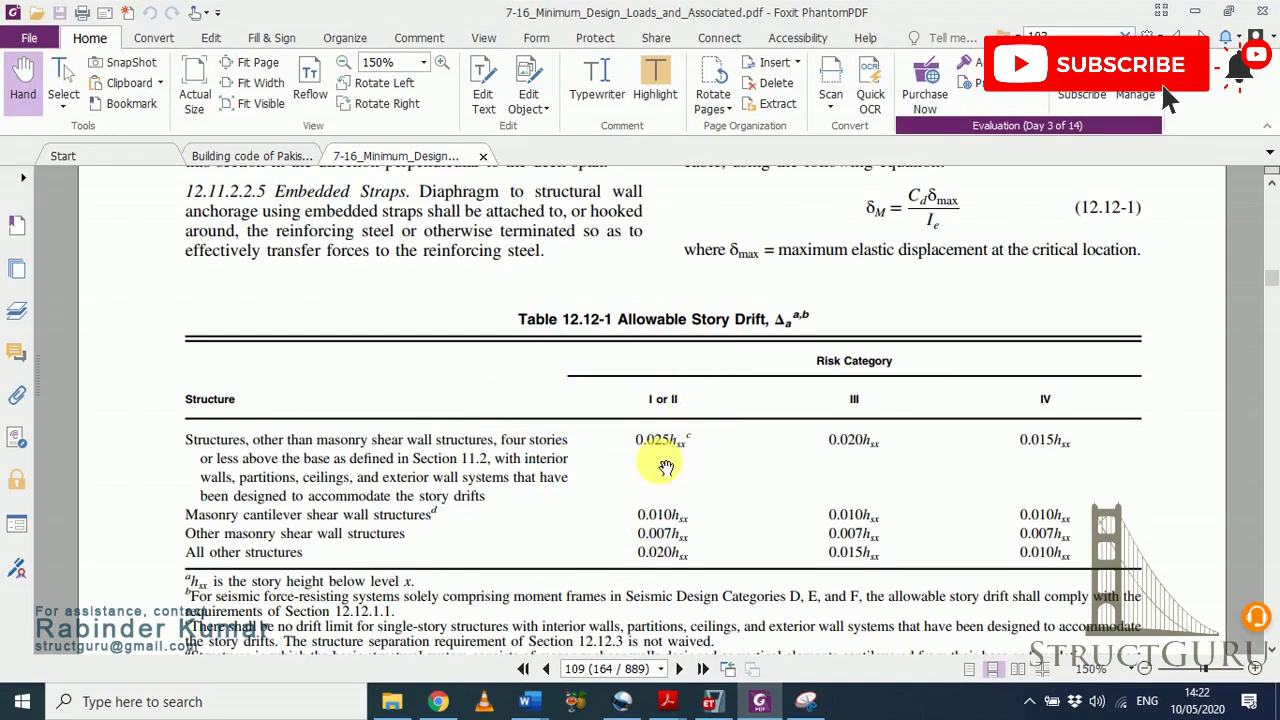
pyautogui.click(1195, 12)
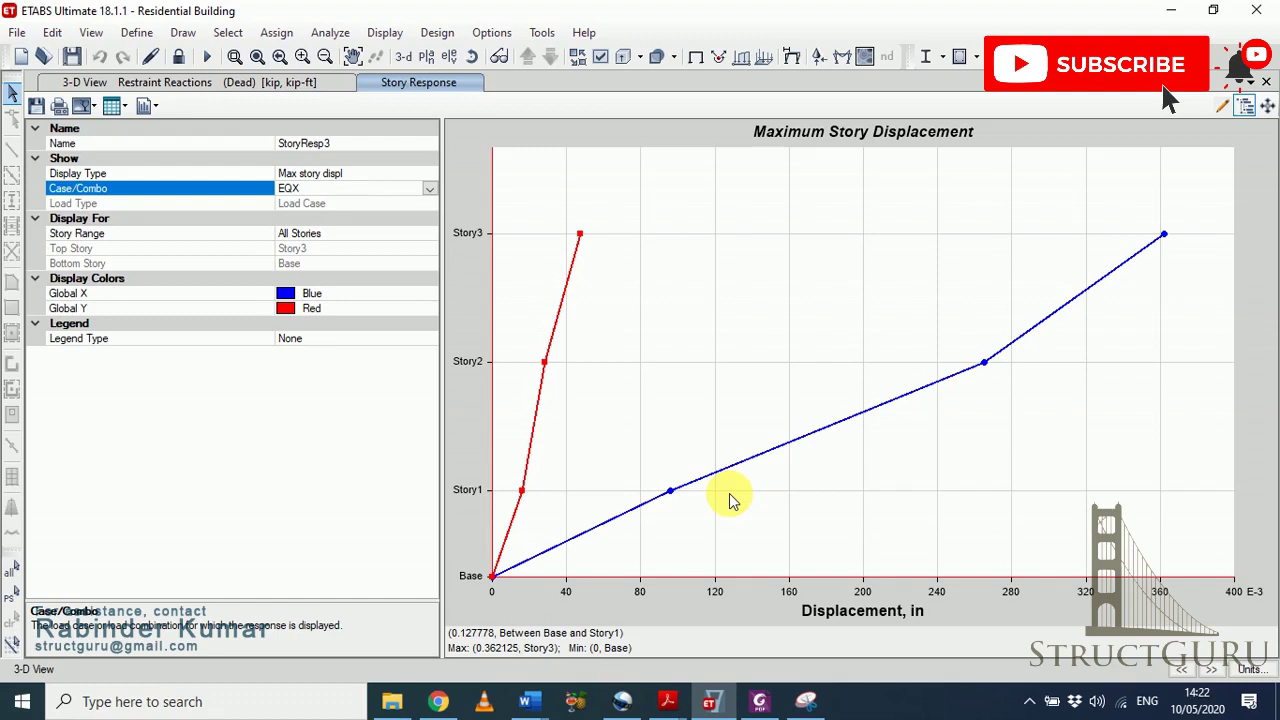
pyautogui.click(1266, 83)
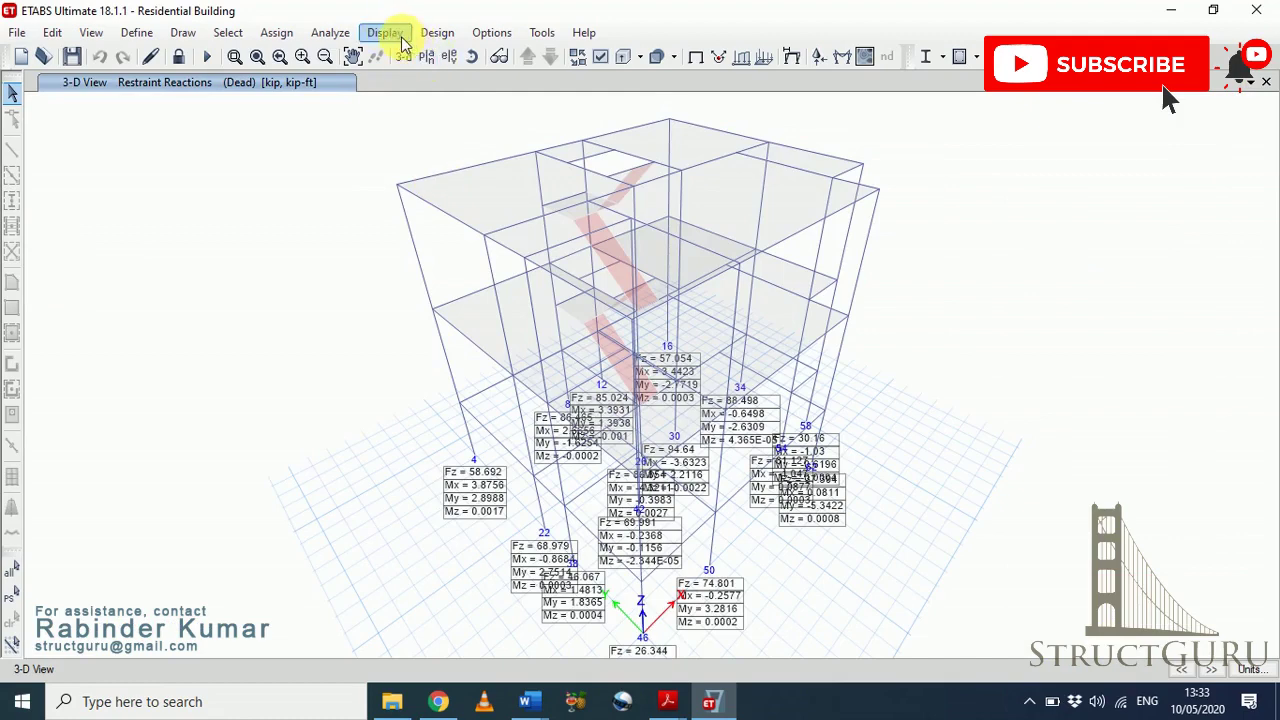
# Step: Open the choice of display tables and expand Run Information, Joint Output, Element Output and Structure Output under Analysis Results
pyautogui.click(393, 36)
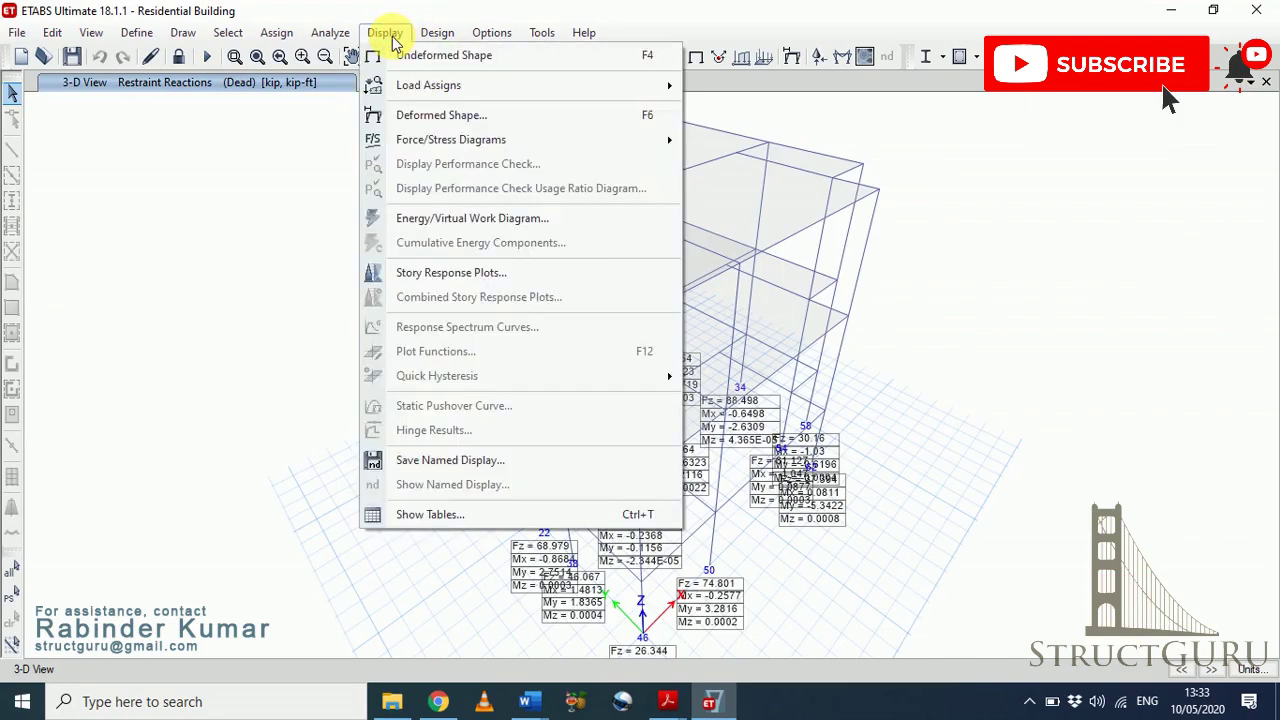
pyautogui.click(445, 516)
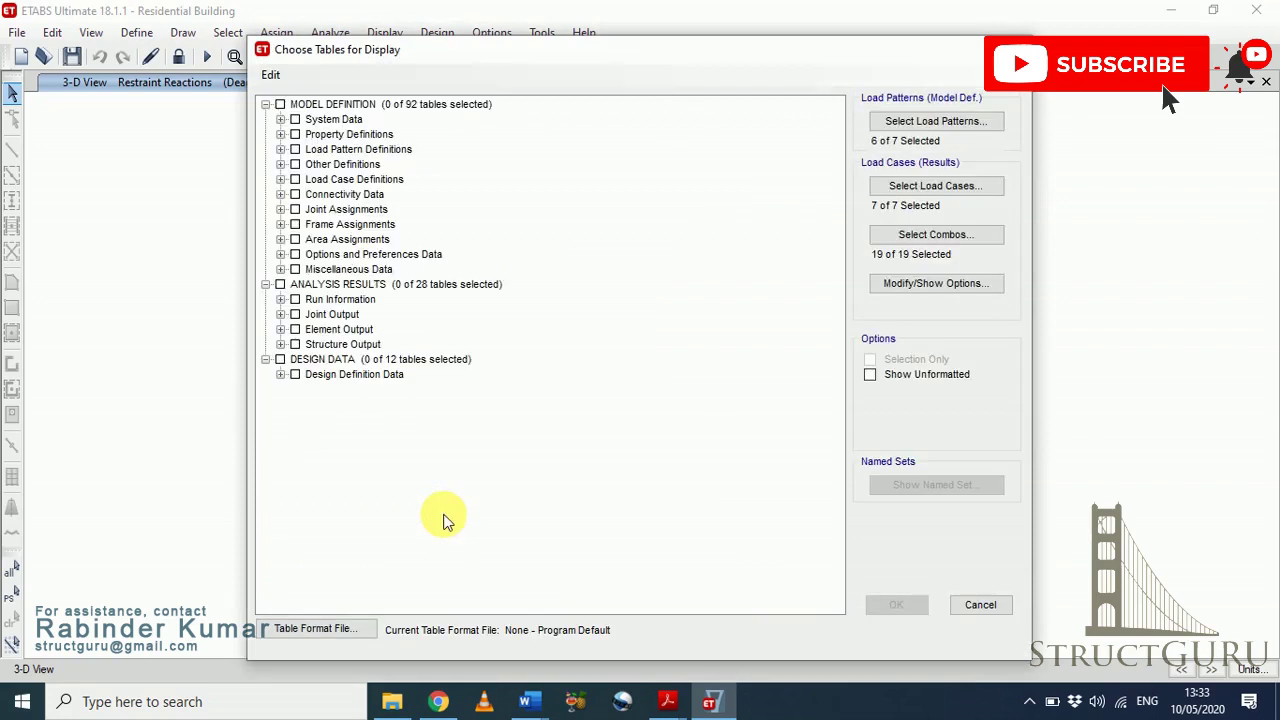
pyautogui.click(266, 285)
pyautogui.click(266, 285)
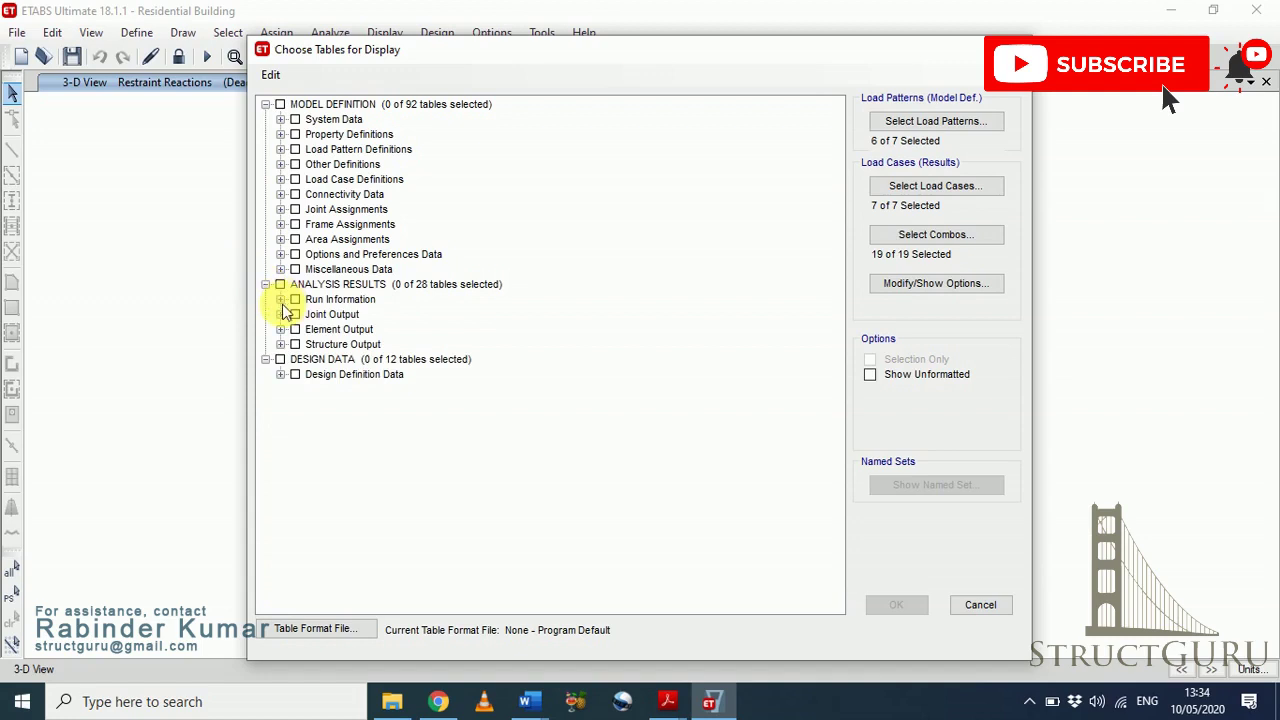
pyautogui.click(281, 300)
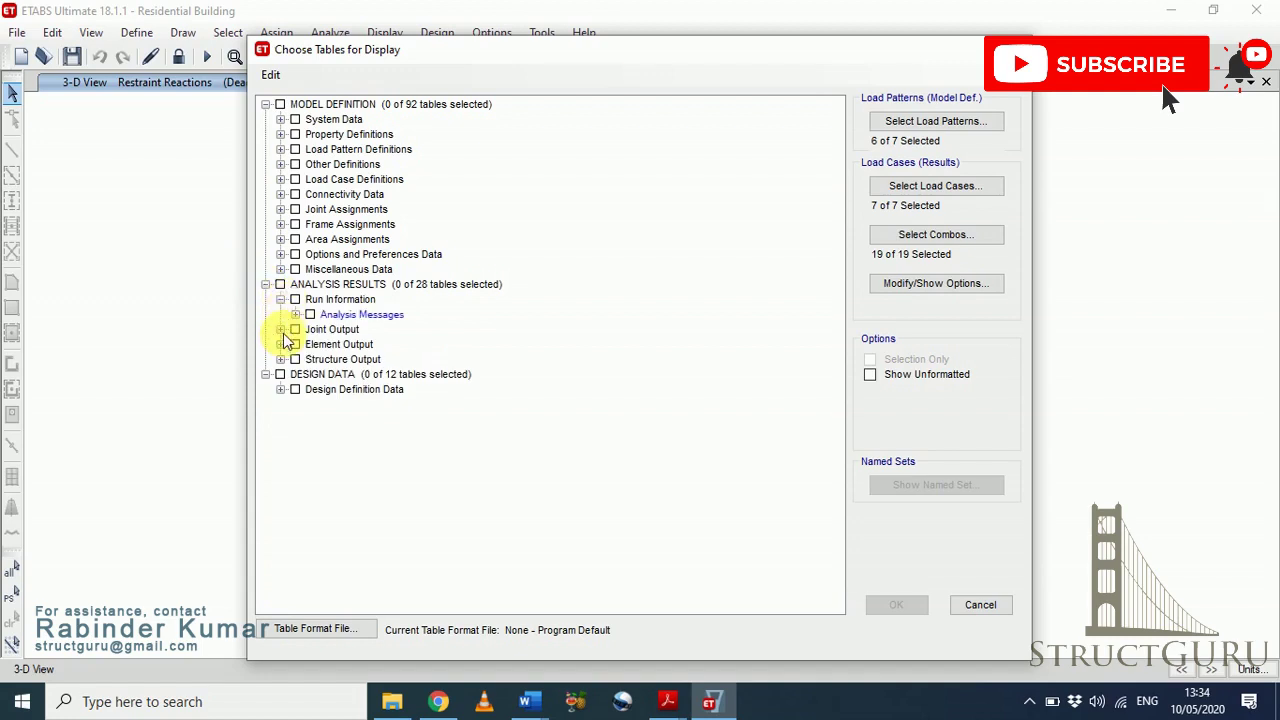
pyautogui.click(281, 329)
pyautogui.click(281, 389)
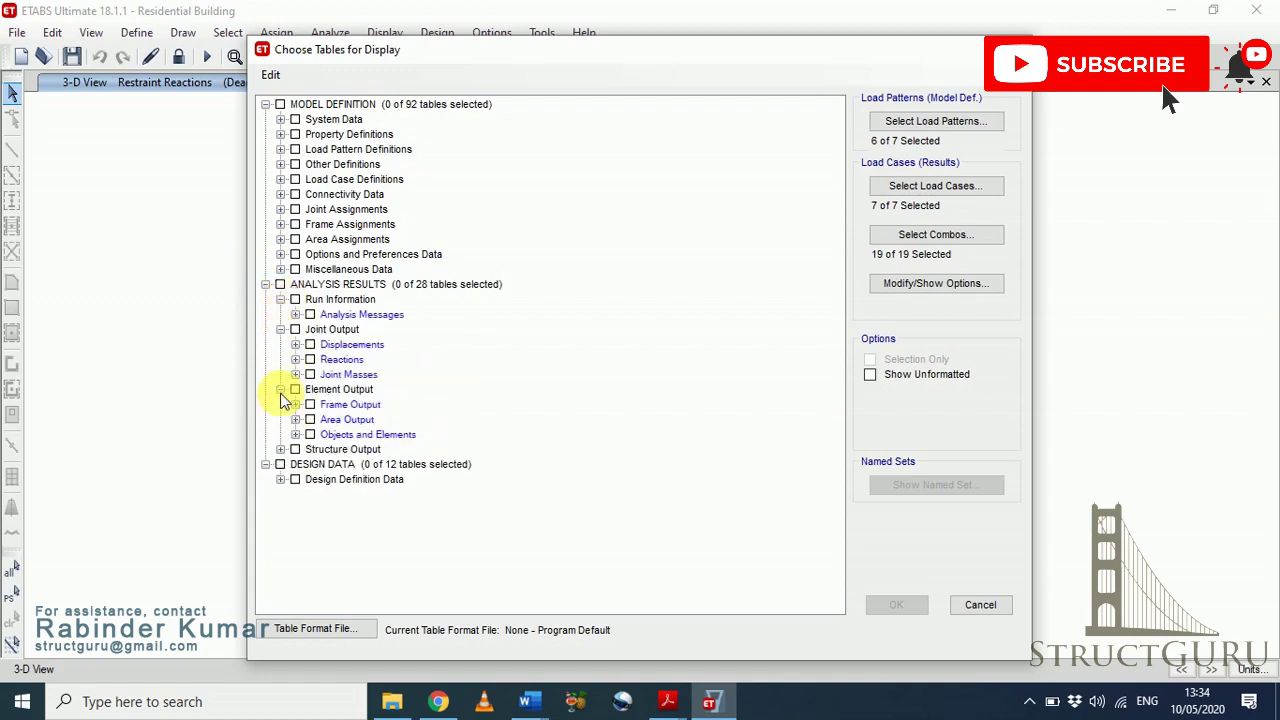
pyautogui.click(281, 451)
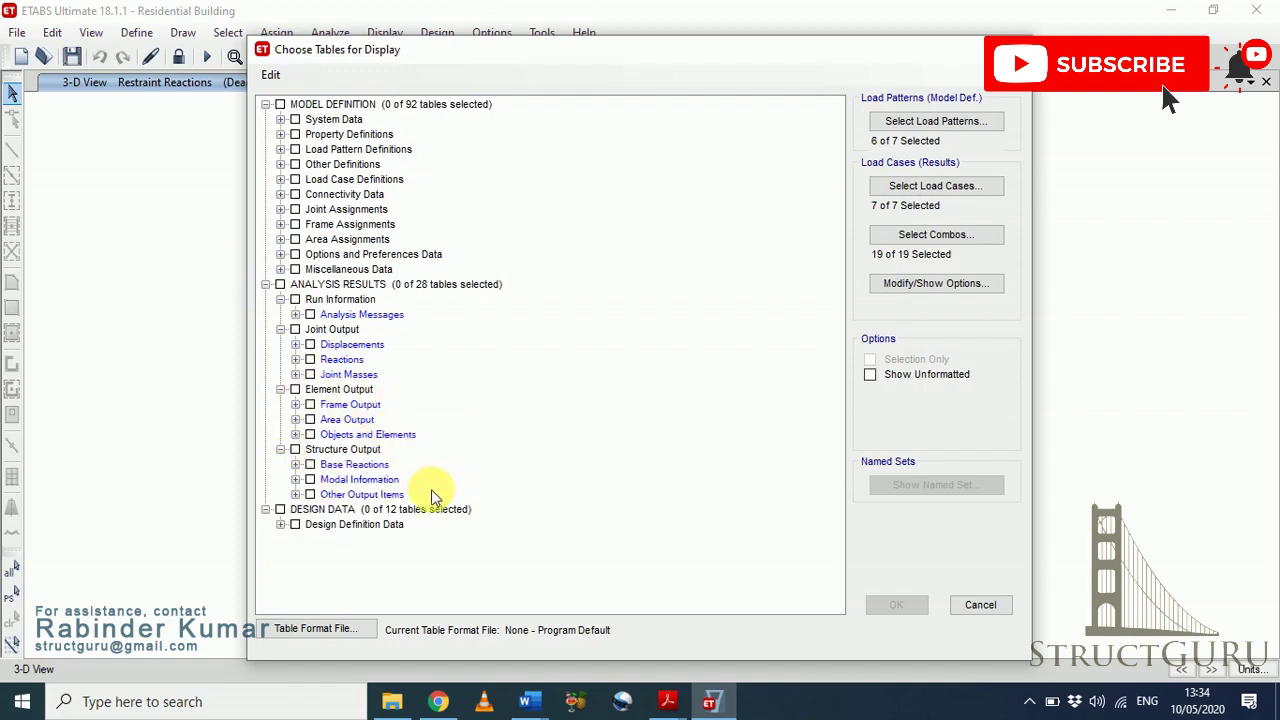
# Step: Show the Base Reactions table from Structure Output and examine the reactions for the DCon load combinations
pyautogui.click(296, 464)
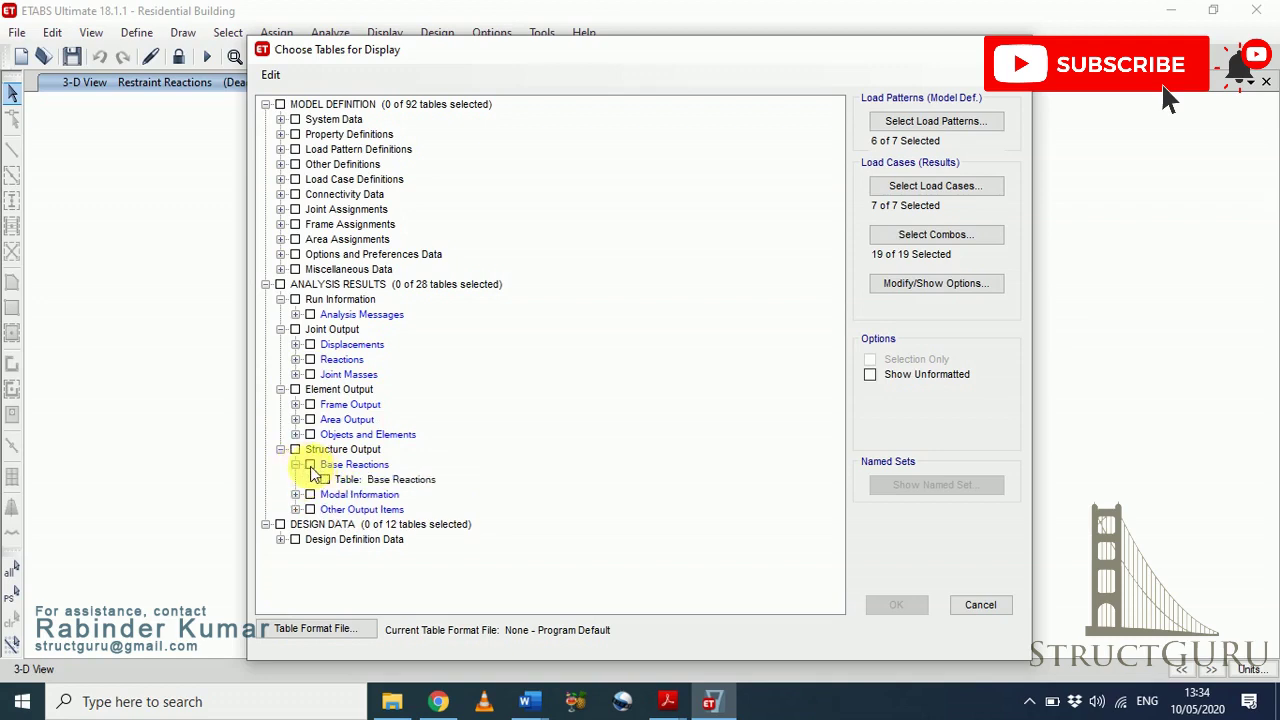
pyautogui.click(311, 466)
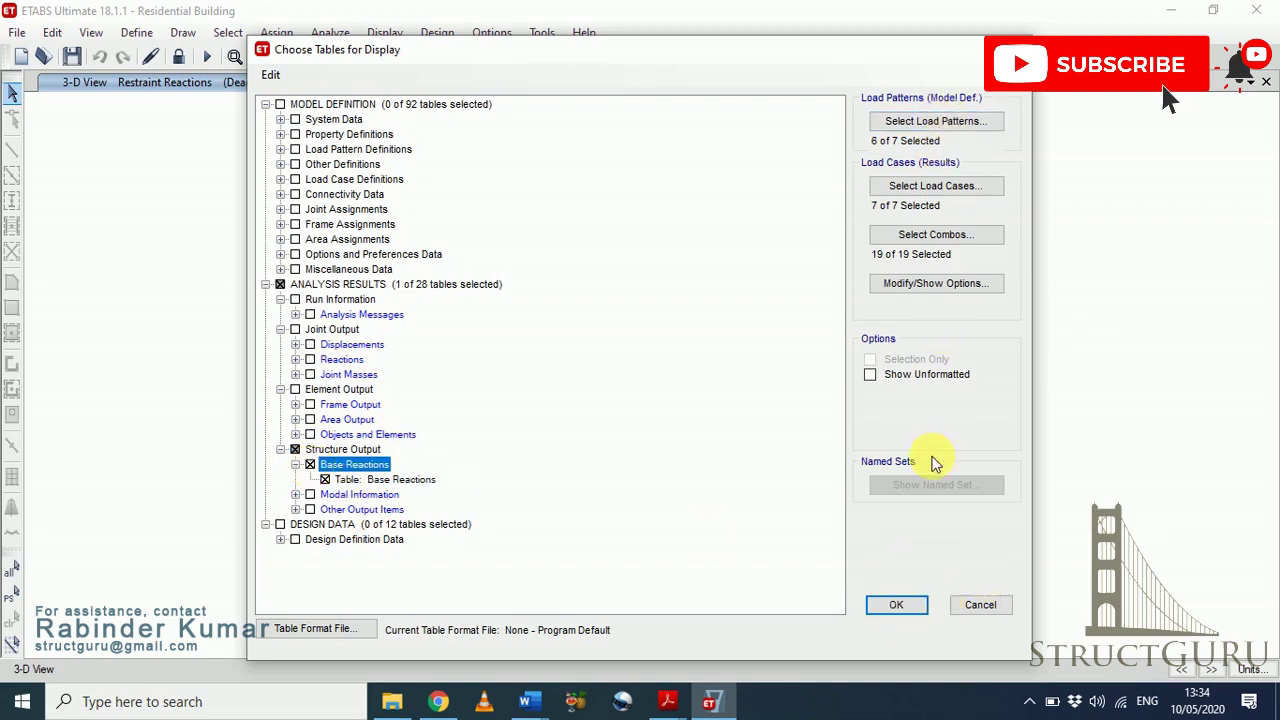
pyautogui.click(896, 606)
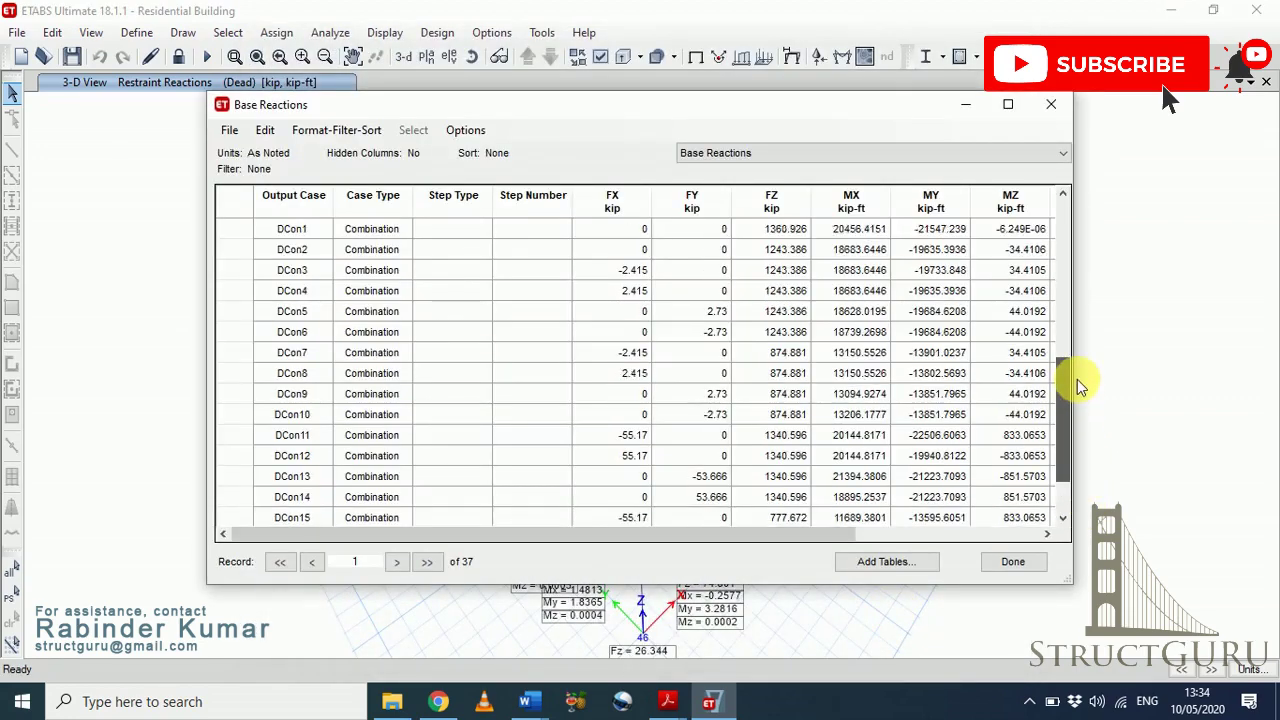
pyautogui.moveTo(1077, 379); pyautogui.dragTo(1091, 437)
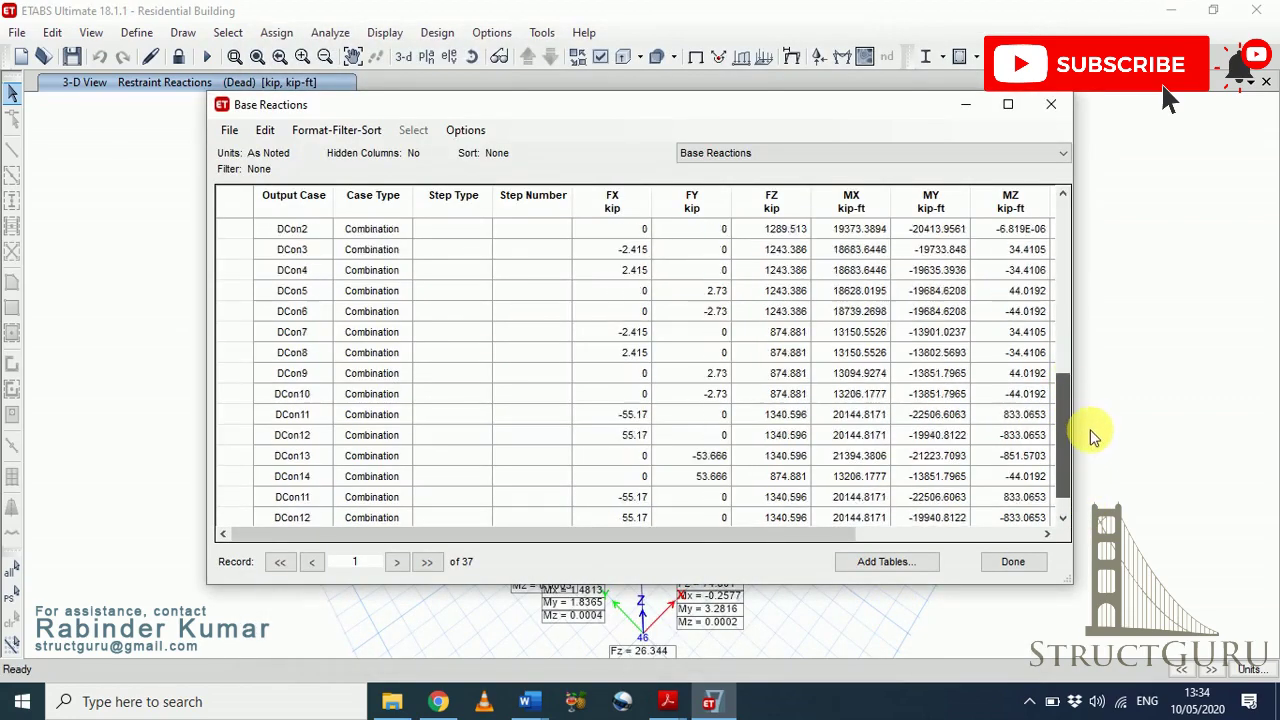